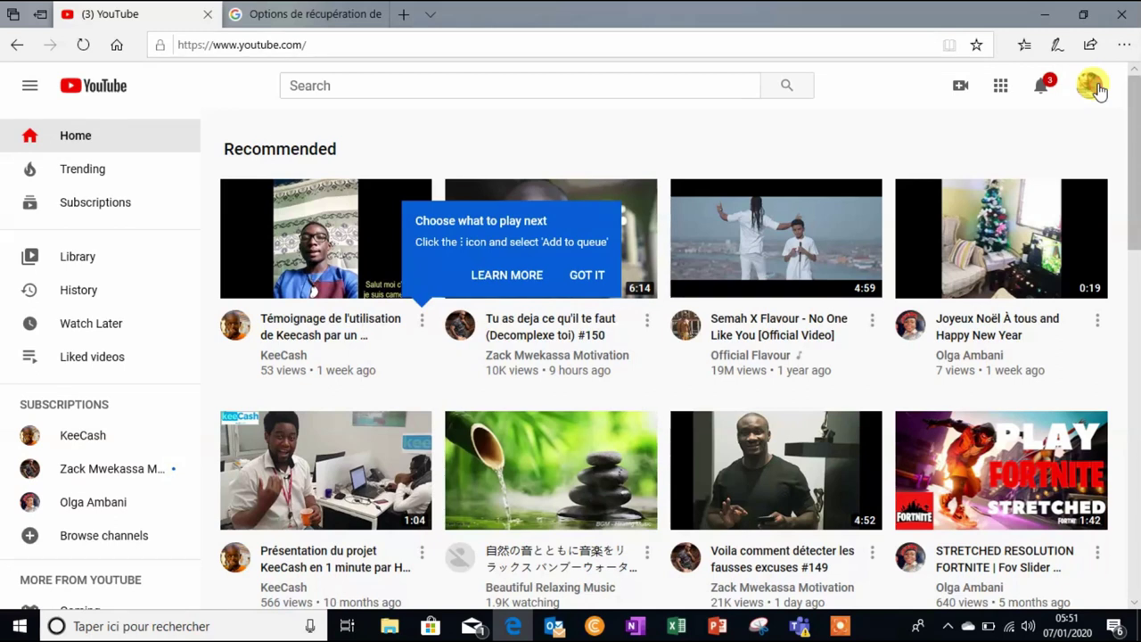
# Step: Start creating a new YouTube channel and choose to use a custom name for it
pyautogui.click(1099, 90)
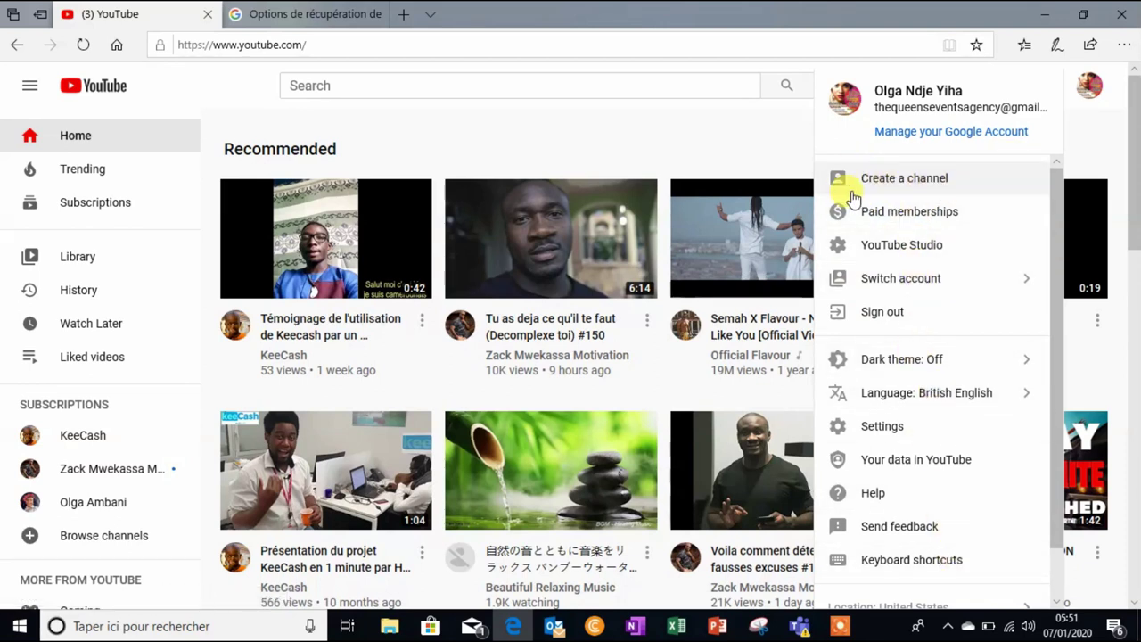
pyautogui.click(941, 179)
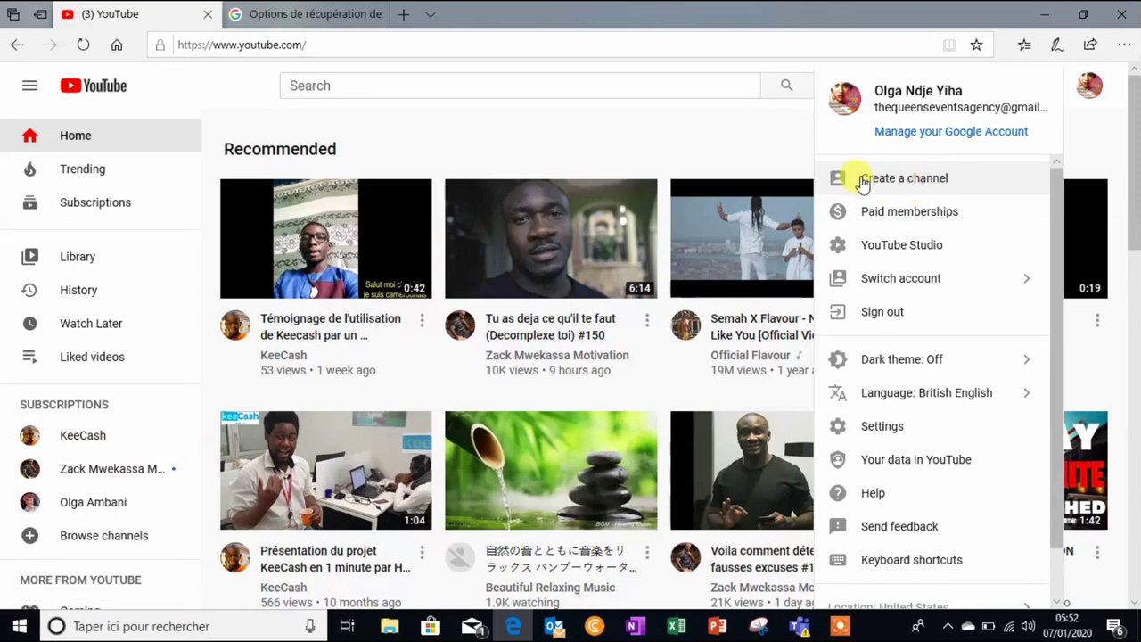
pyautogui.click(915, 183)
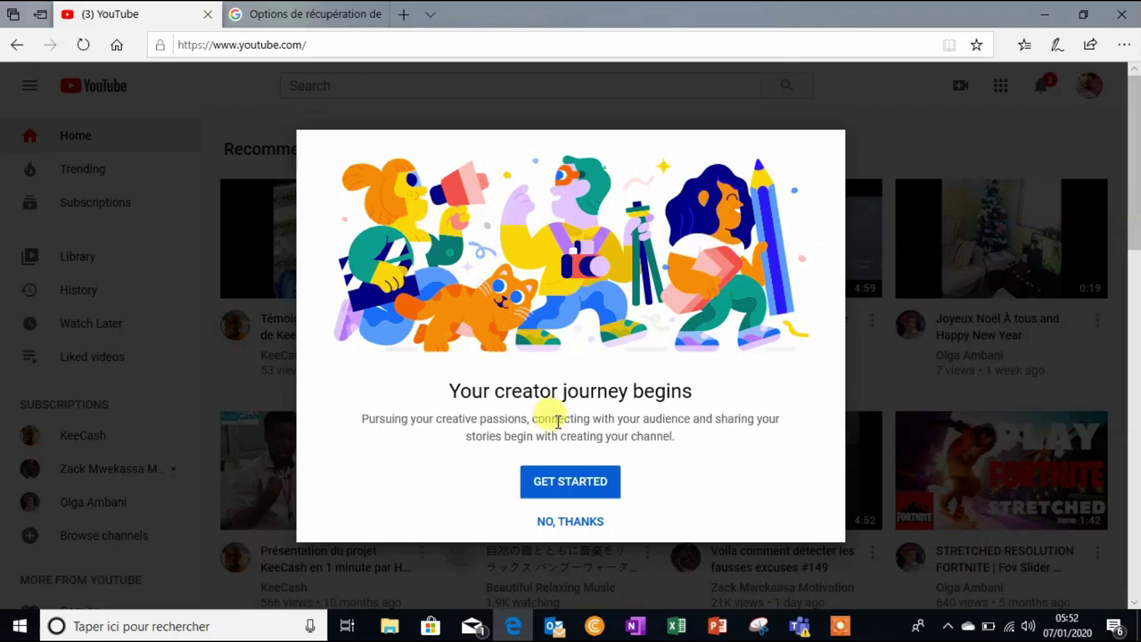
pyautogui.click(571, 486)
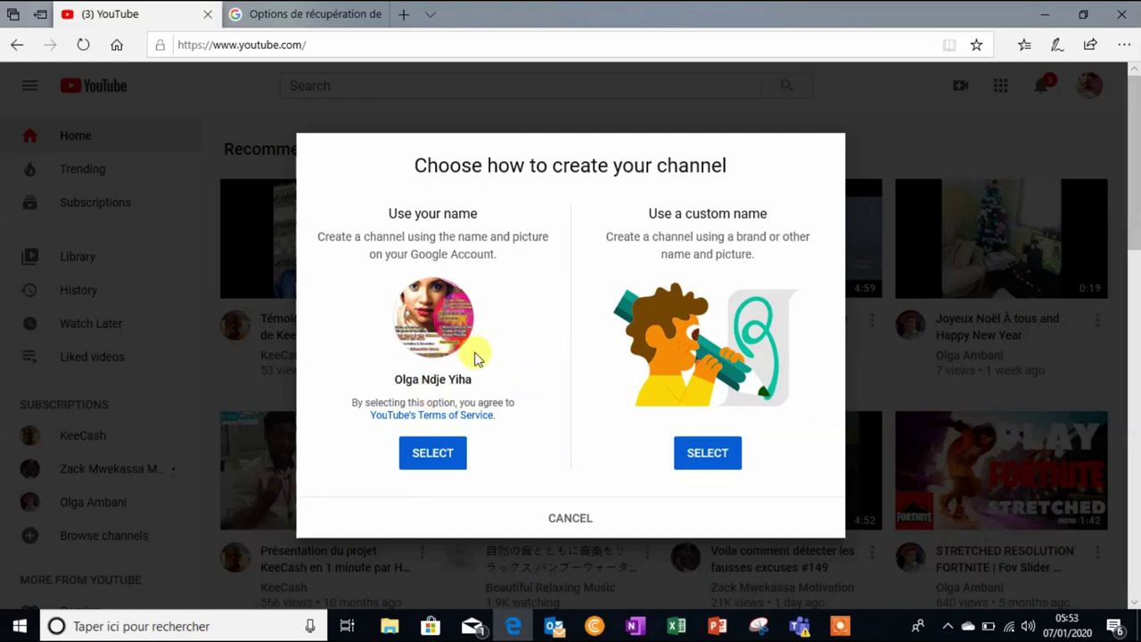
pyautogui.click(701, 453)
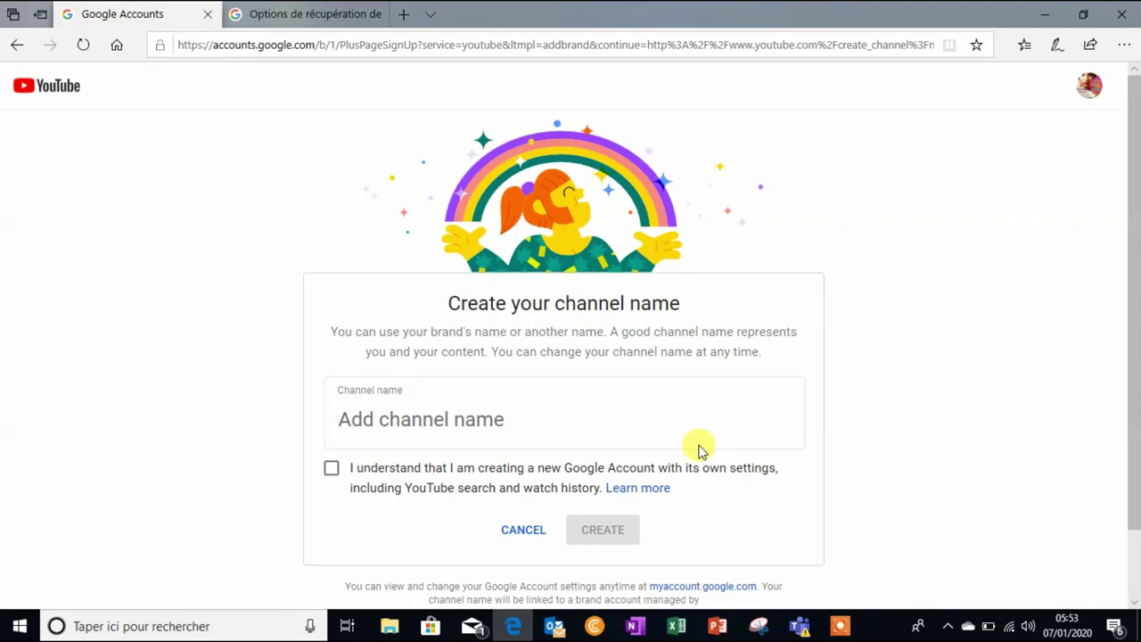
# Step: Enter "The Queen's Events Agency" as the channel name and accept the acknowledgement about creating a new Google Account
pyautogui.write('Th ')
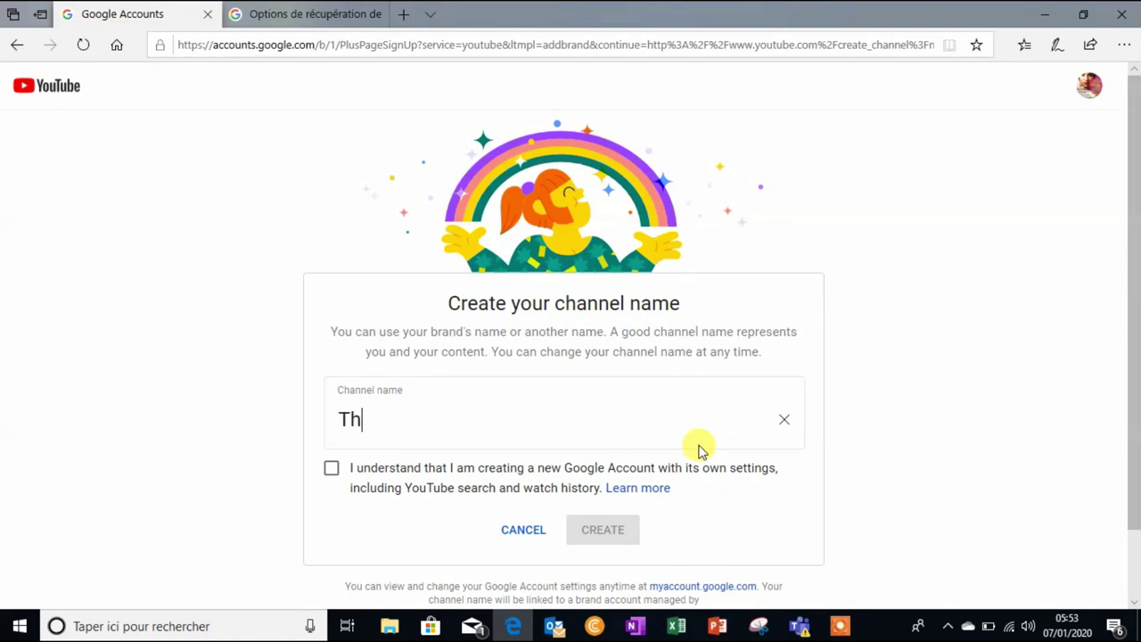
pyautogui.write('e Queen')
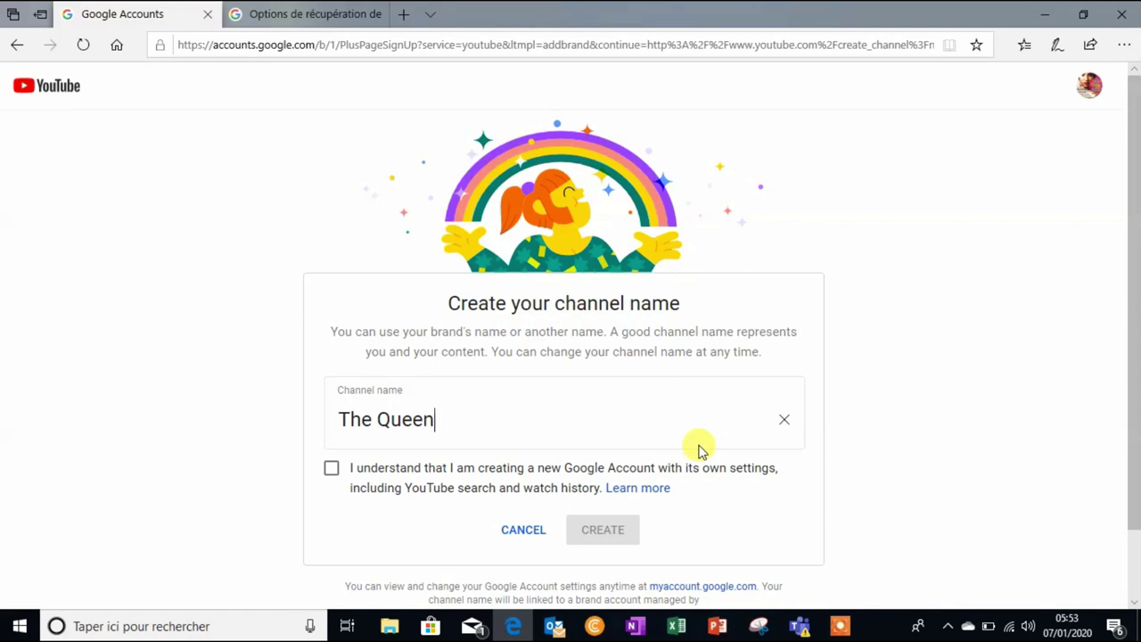
pyautogui.write("'s Events Agen")
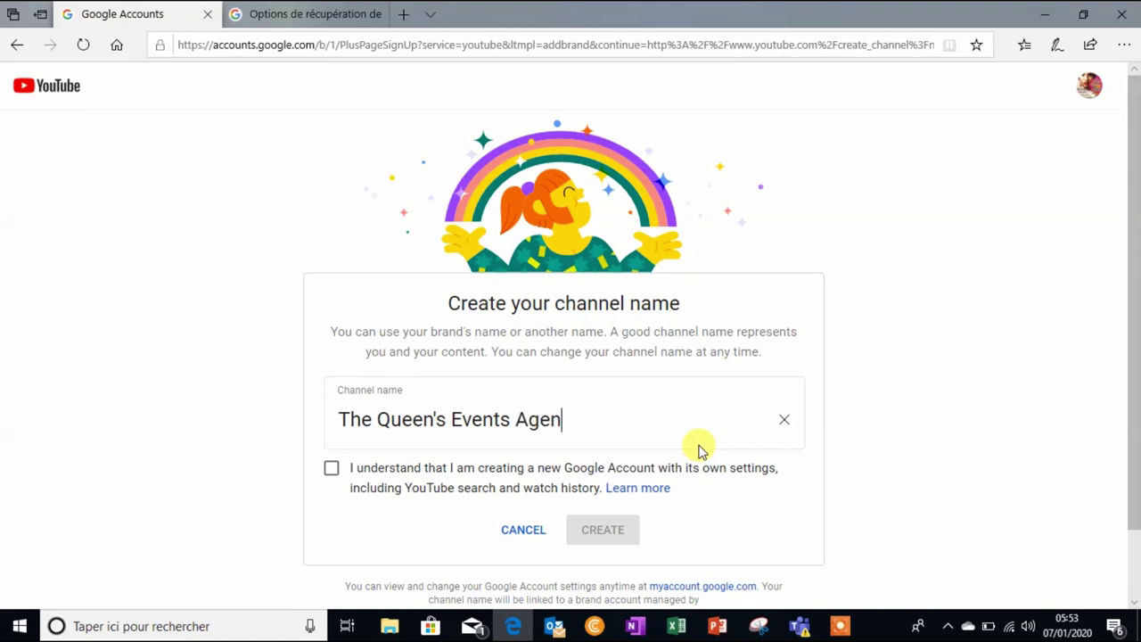
pyautogui.write('cy')
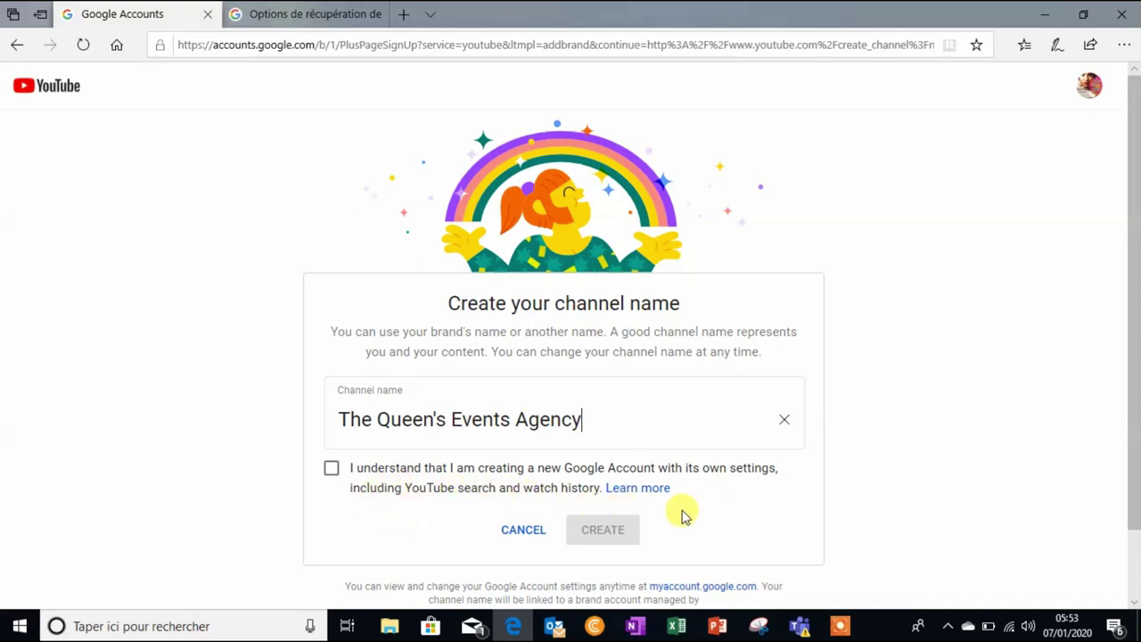
pyautogui.click(332, 473)
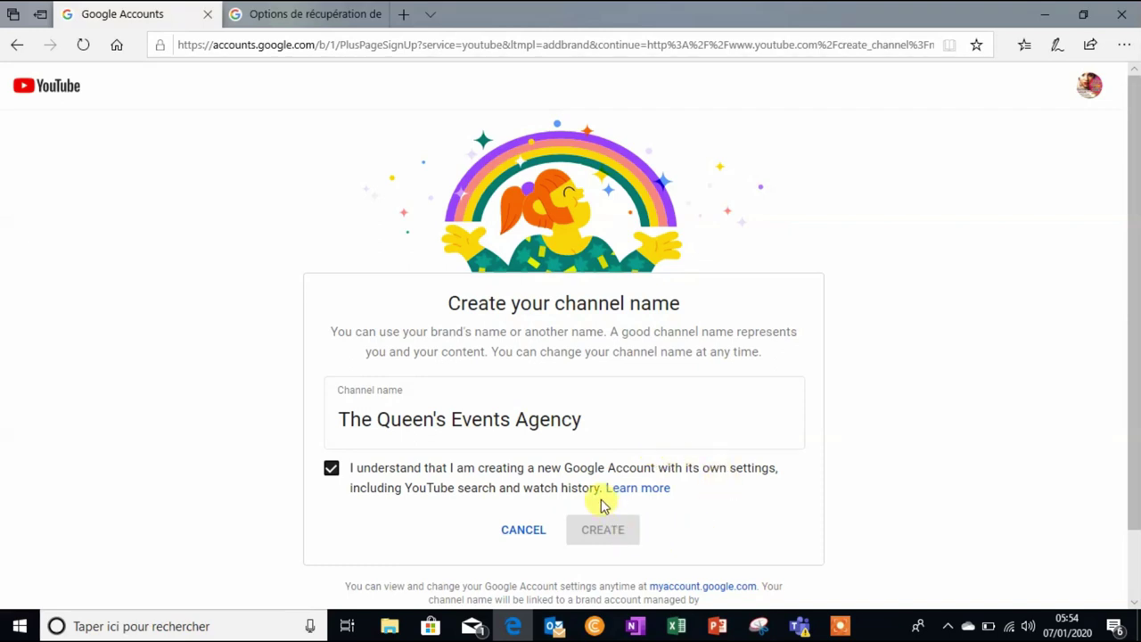
pyautogui.scroll(-2, 1044, 438)
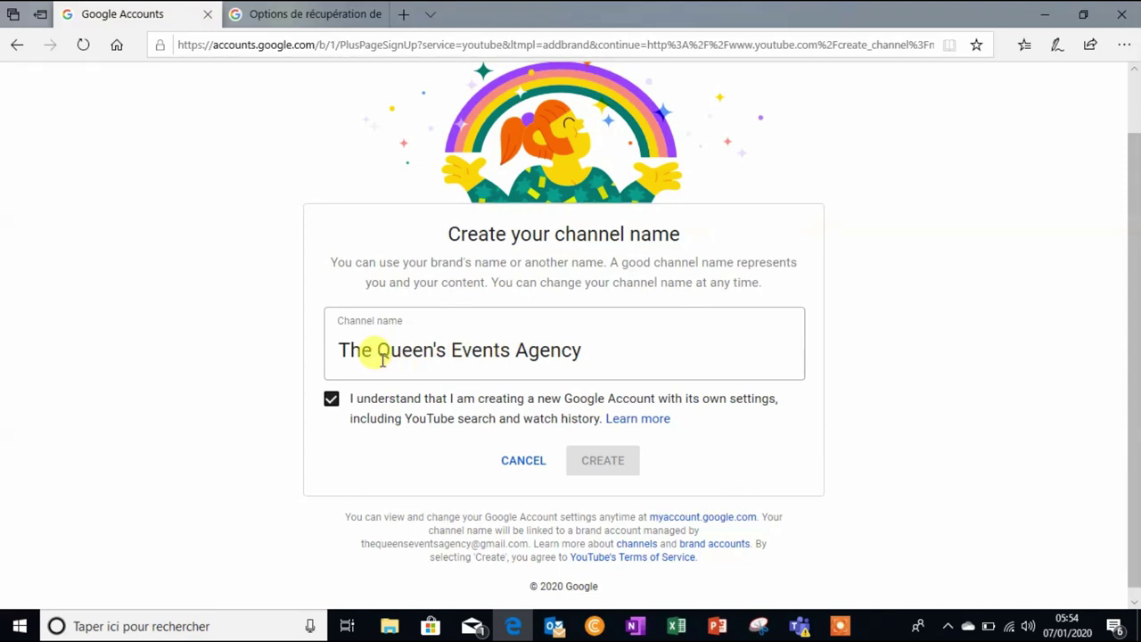
# Step: Remove "Agency" and "The" from the channel name, and re-enter "Agency" after "Queen's Events"
pyautogui.moveTo(592, 347); pyautogui.dragTo(510, 350)
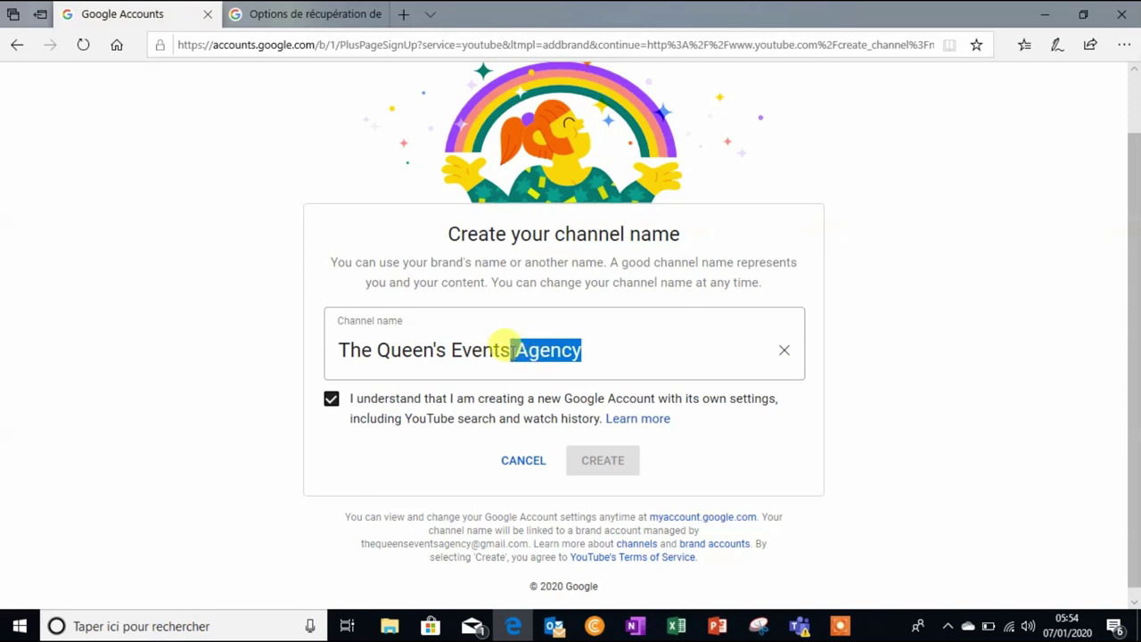
pyautogui.press('BackSpace')
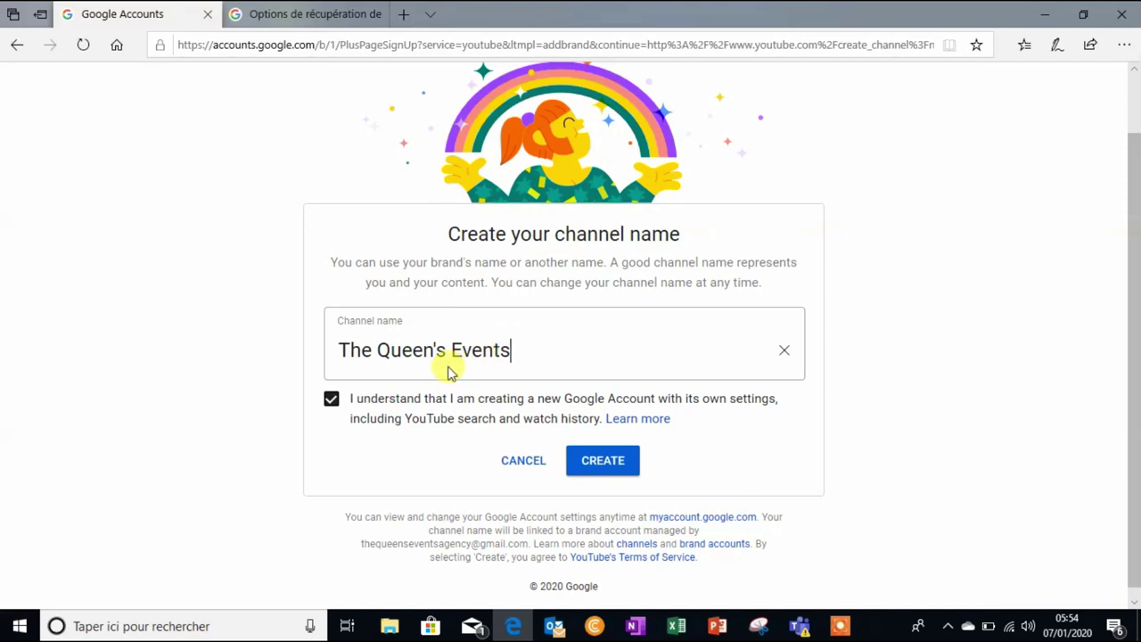
pyautogui.moveTo(377, 345); pyautogui.dragTo(290, 365)
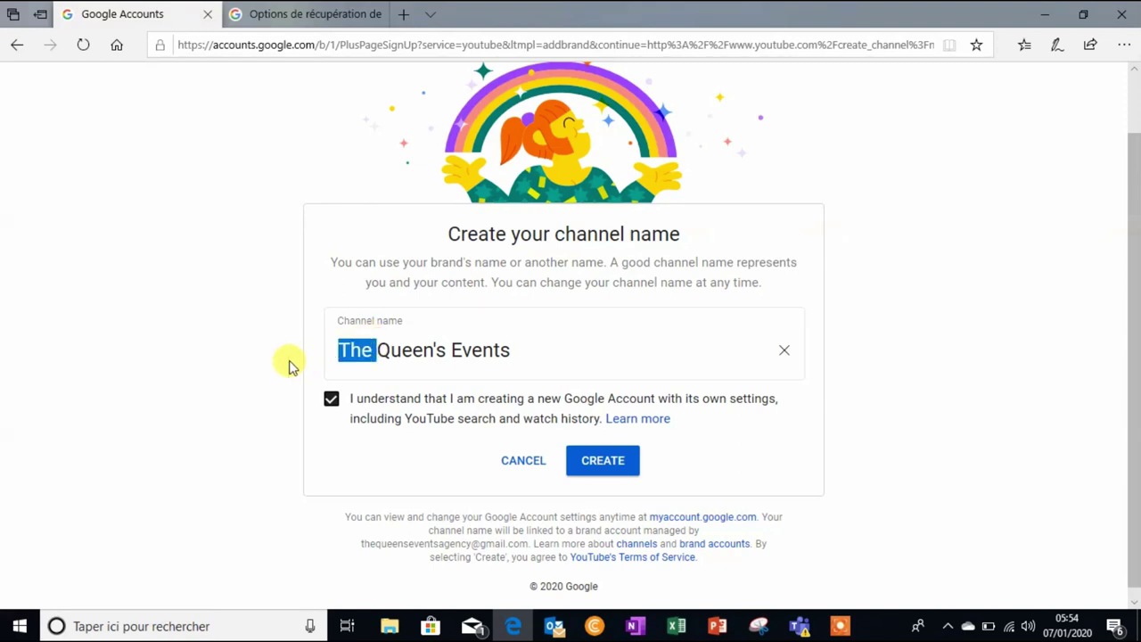
pyautogui.press('BackSpace')
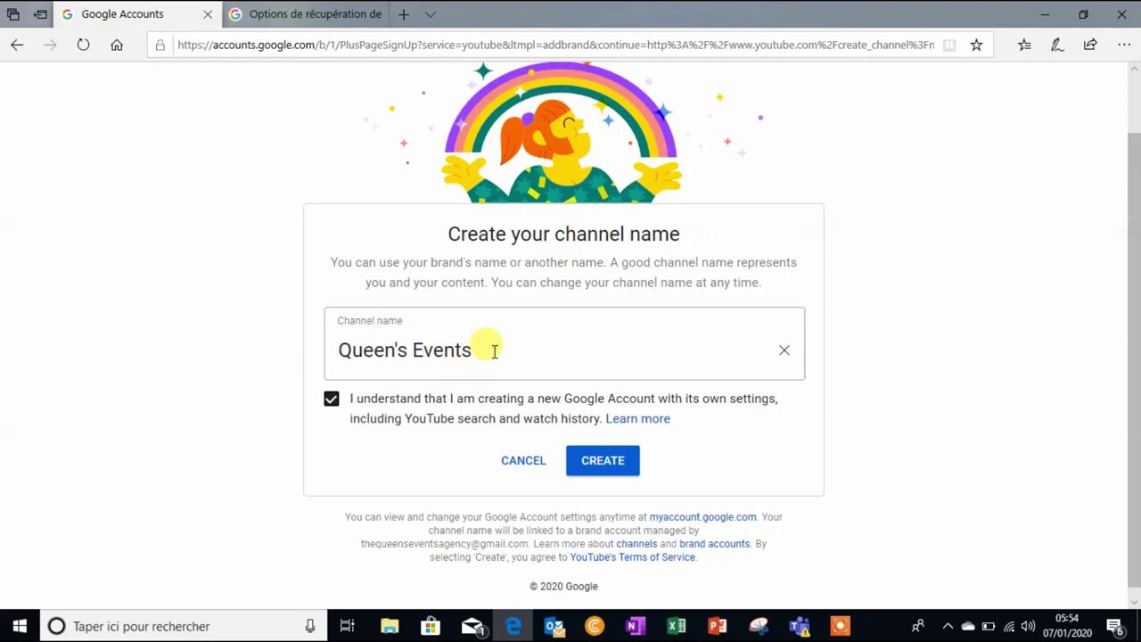
pyautogui.write('Agency')
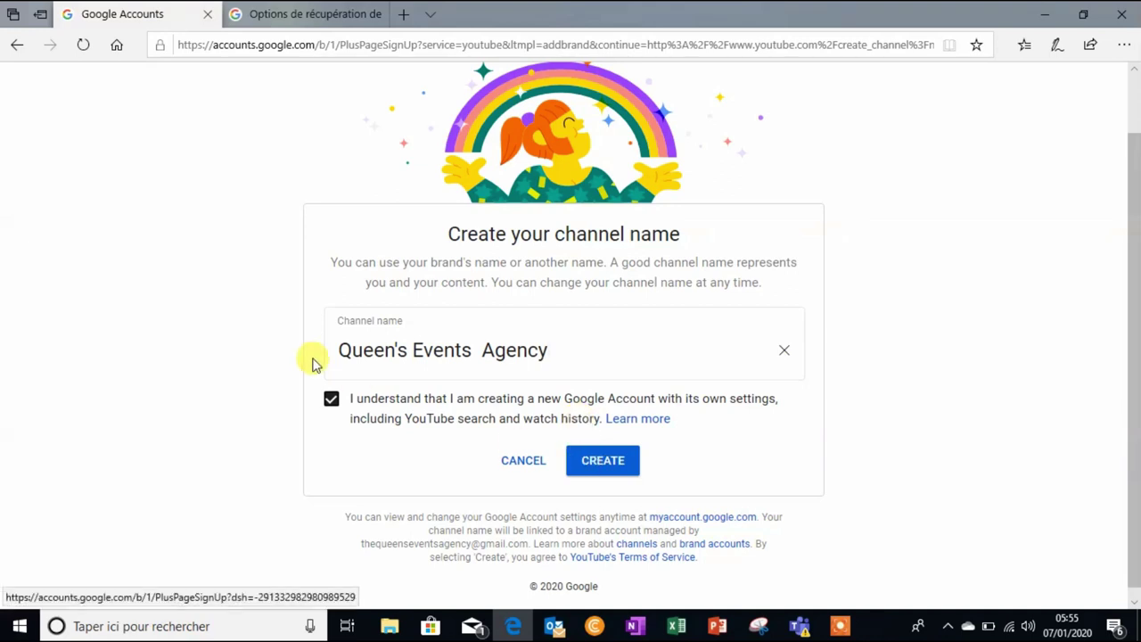
# Step: Add "The" back at the start of the channel name and create the channel
pyautogui.click(340, 349)
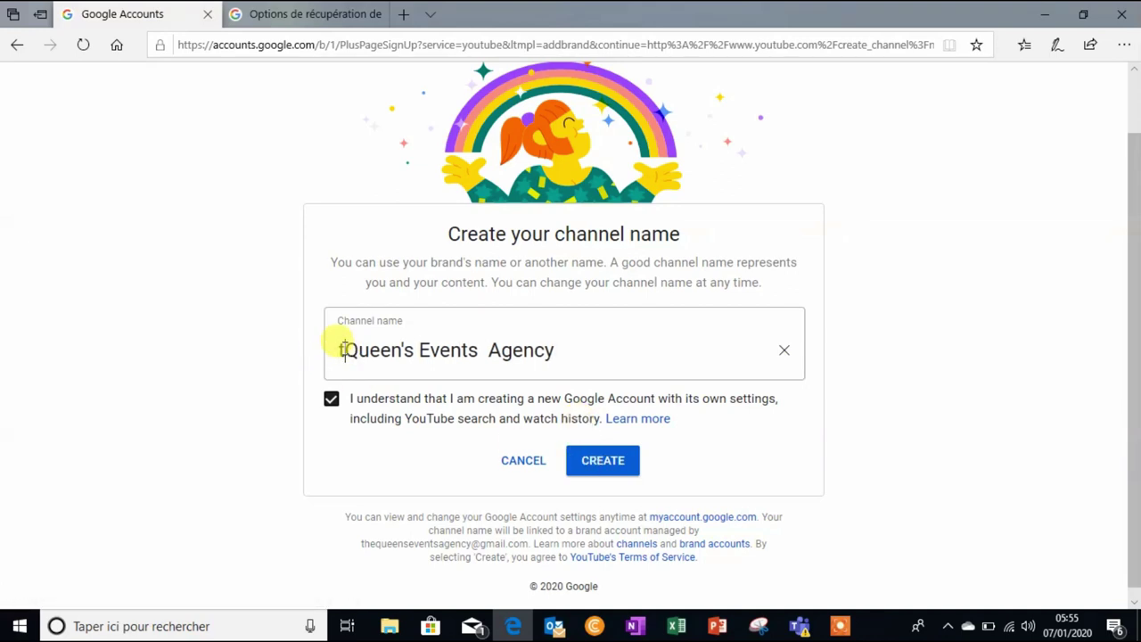
pyautogui.write('he')
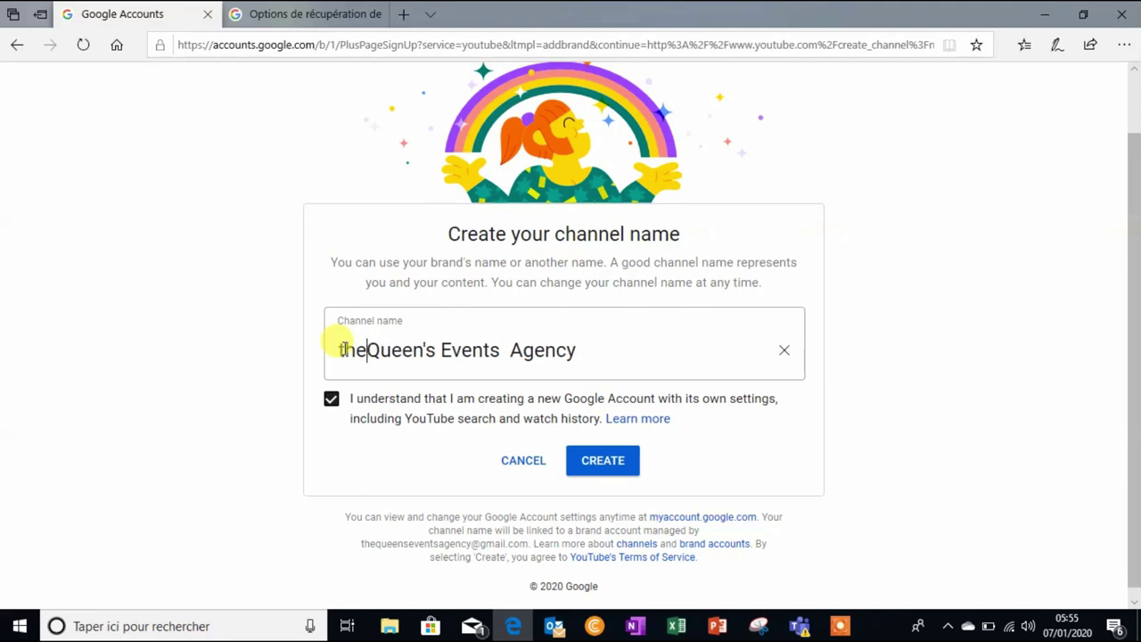
pyautogui.press('BackSpace')
pyautogui.press('BackSpace')
pyautogui.press('BackSpace')
pyautogui.press('BackSpace')
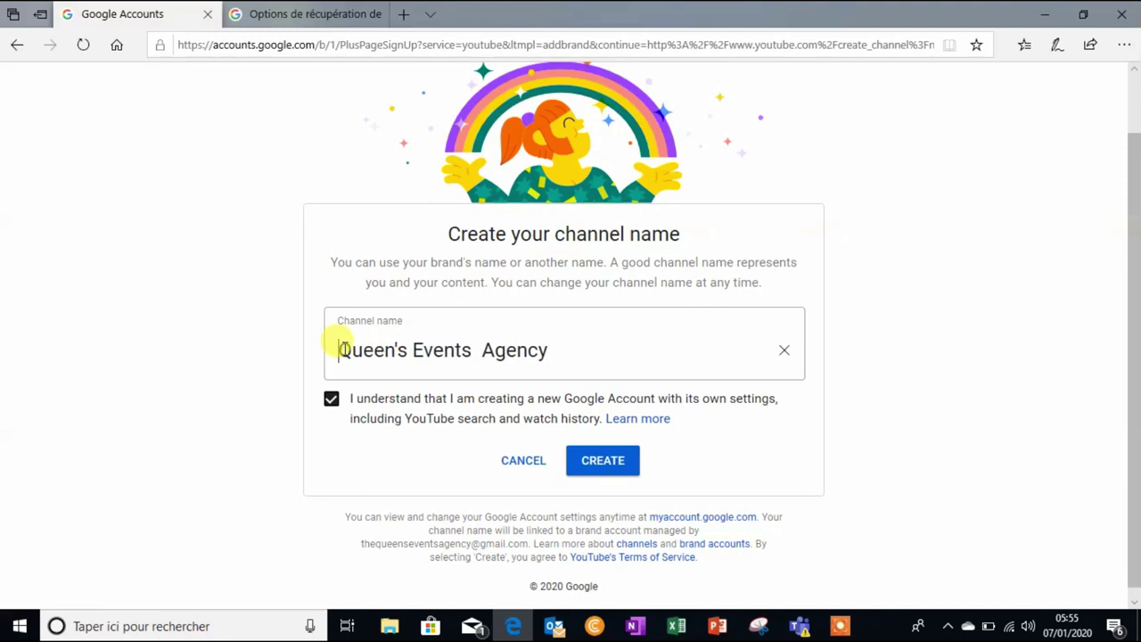
pyautogui.write('T')
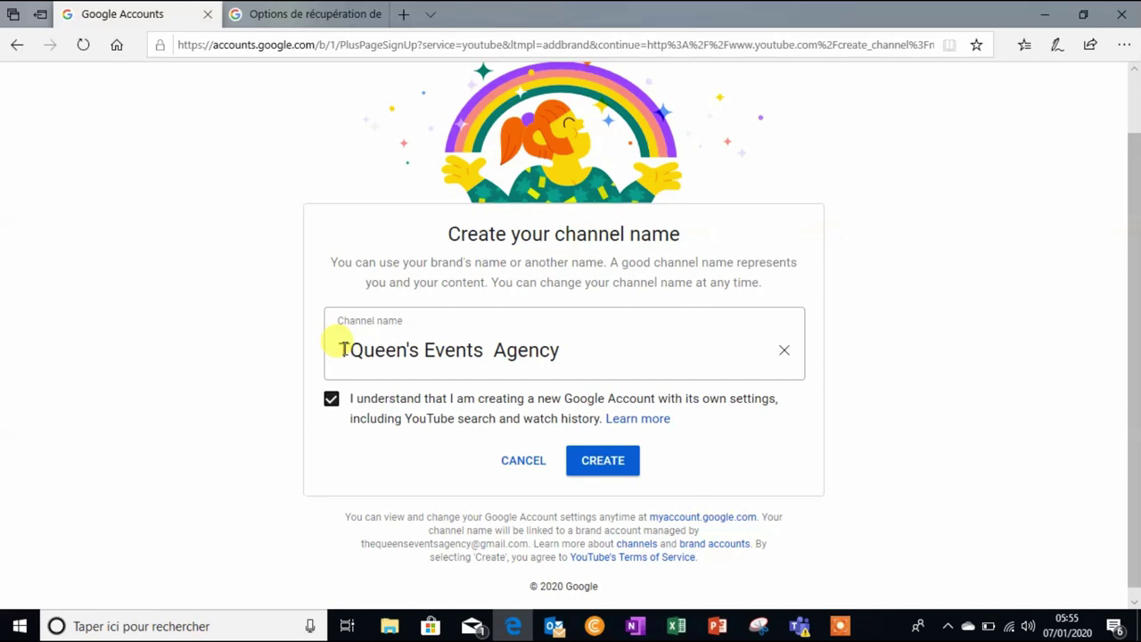
pyautogui.write('hz')
pyautogui.press('BackSpace')
pyautogui.write('en')
pyautogui.press('BackSpace')
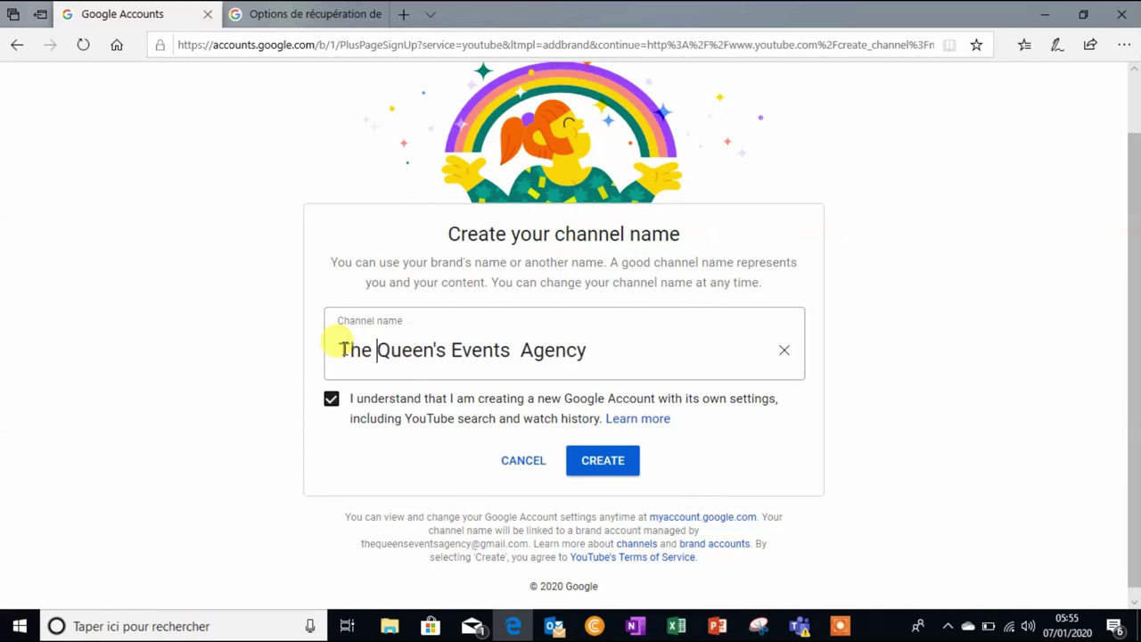
pyautogui.click(593, 468)
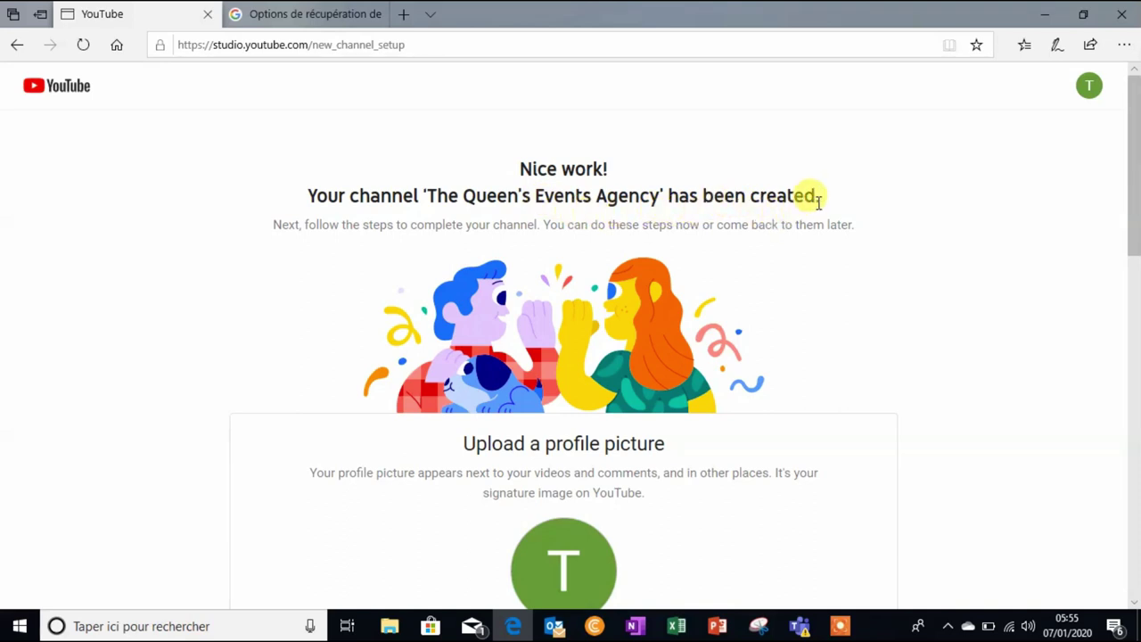
# Step: Open facebook.com in a new browser tab, leaving the channel setup page open
pyautogui.moveTo(1134, 170); pyautogui.dragTo(1134, 247)
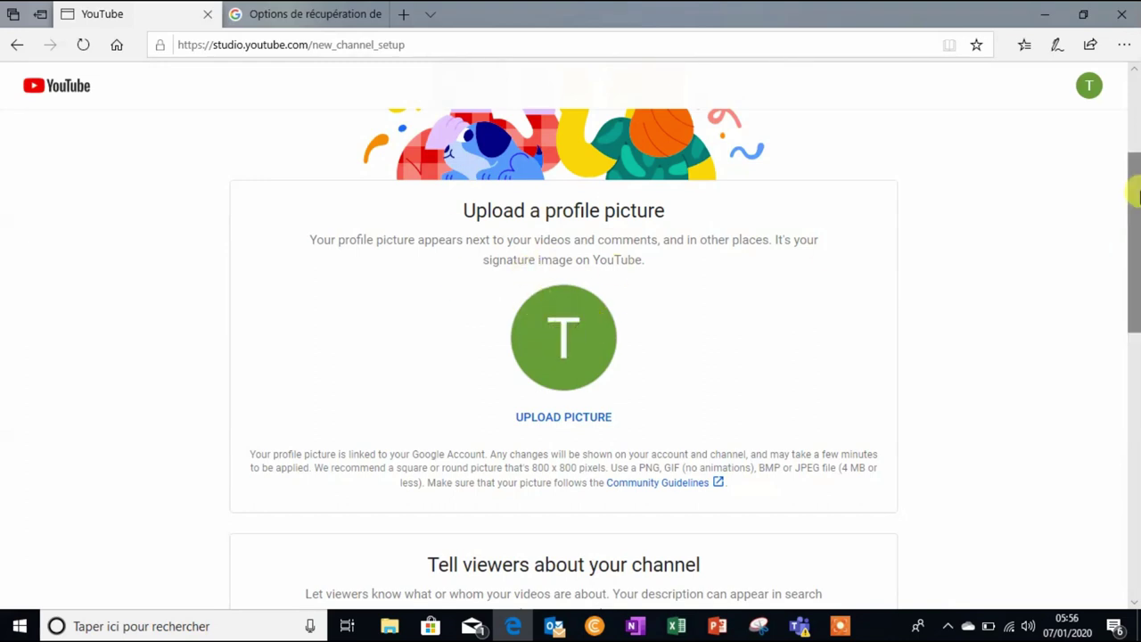
pyautogui.moveTo(1138, 196); pyautogui.dragTo(1128, 246)
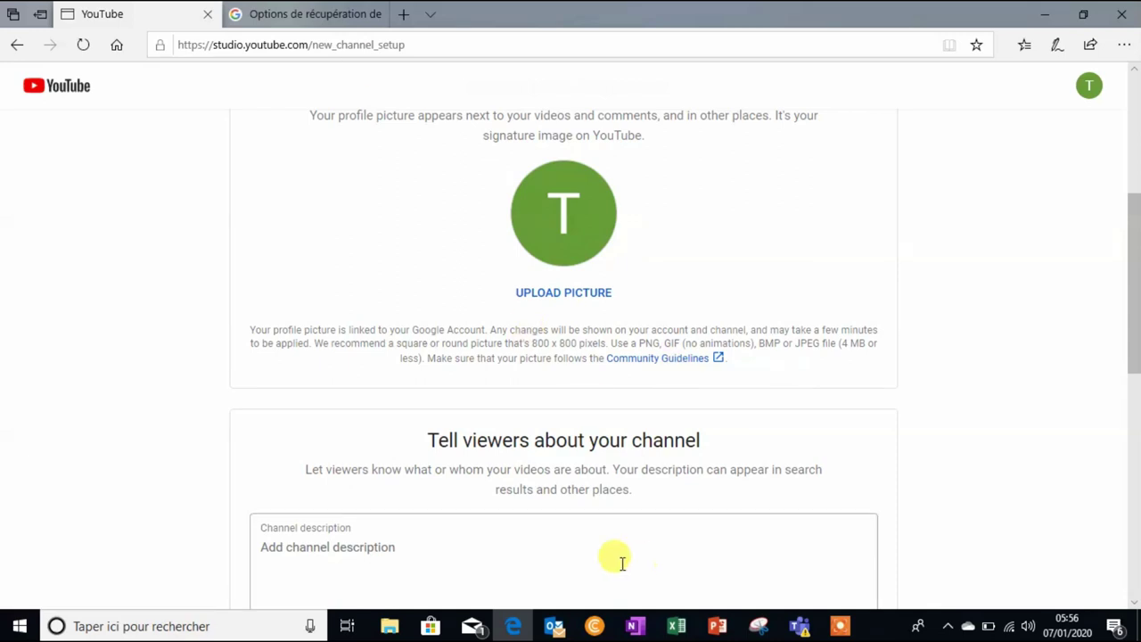
pyautogui.click(337, 25)
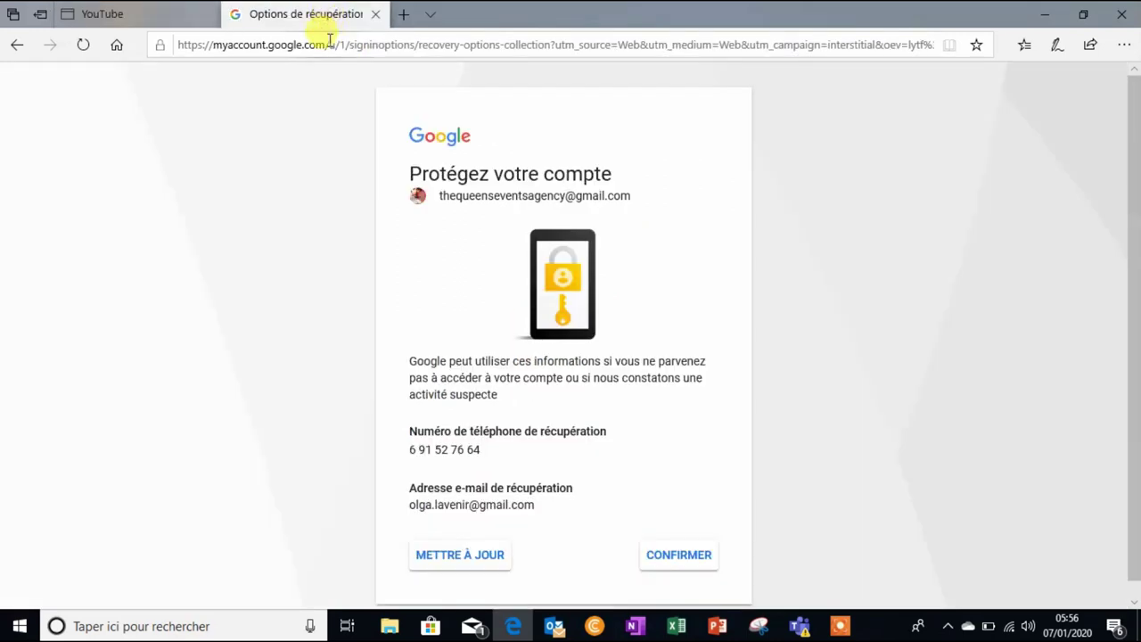
pyautogui.click(363, 38)
pyautogui.click(403, 14)
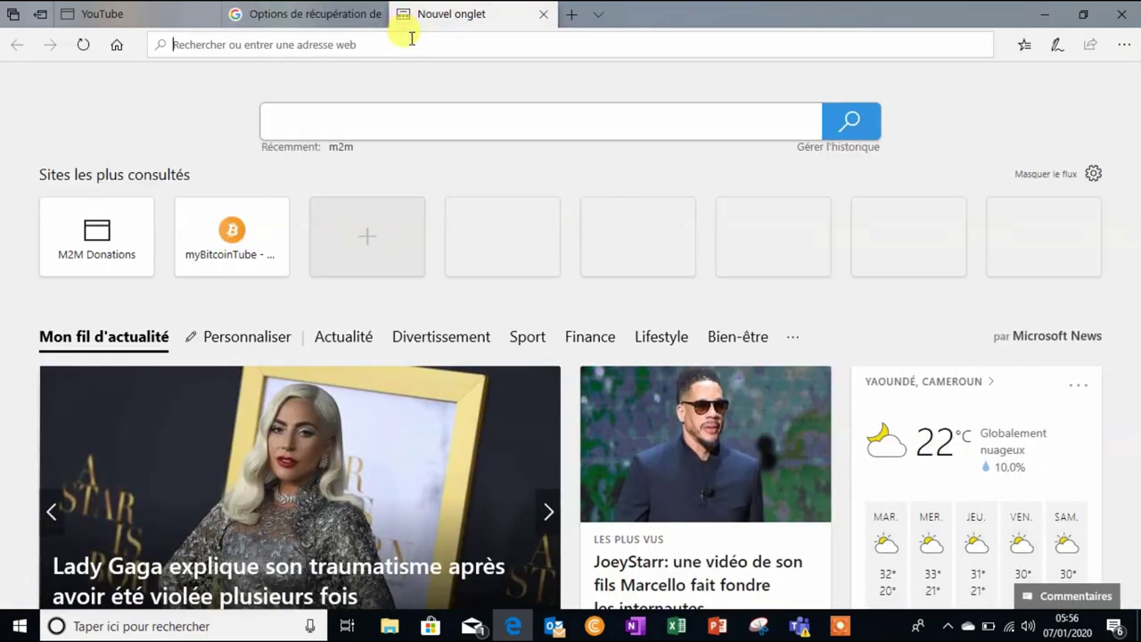
pyautogui.write('facebook.com/')
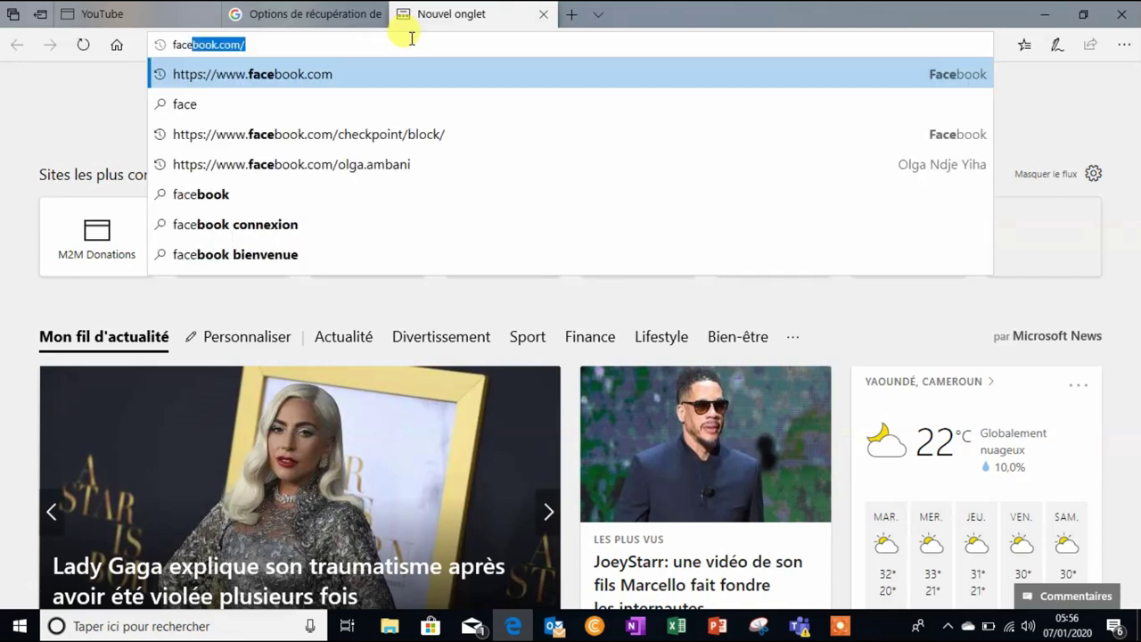
pyautogui.press('Return')
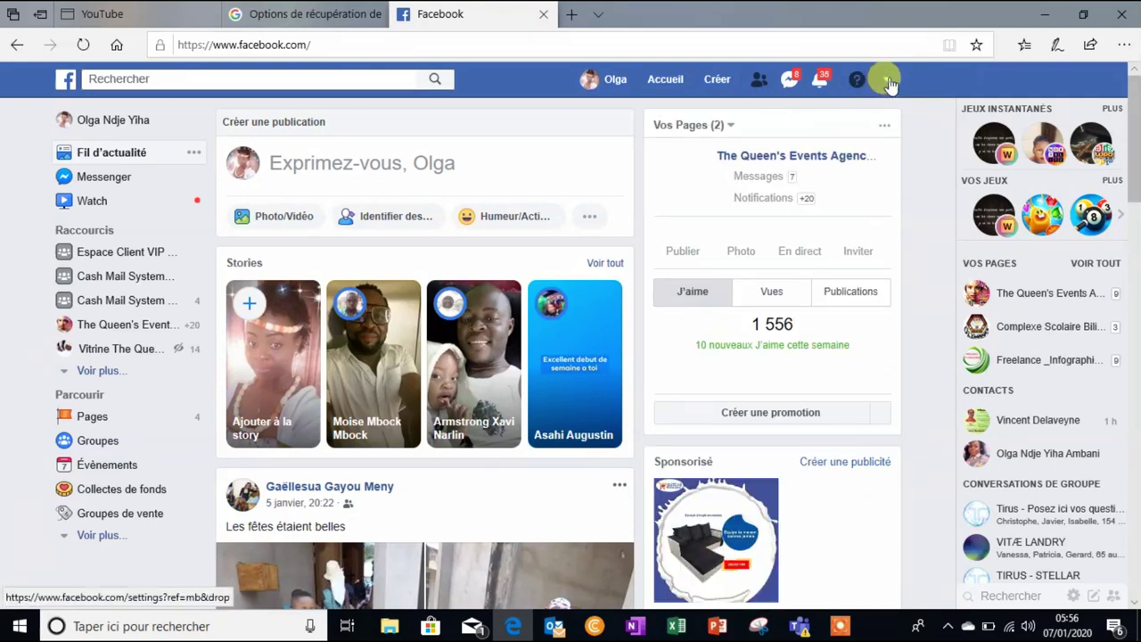
# Step: Open The Queen's Events Agency business page on Facebook and go from its inbox to the main page
pyautogui.click(1034, 297)
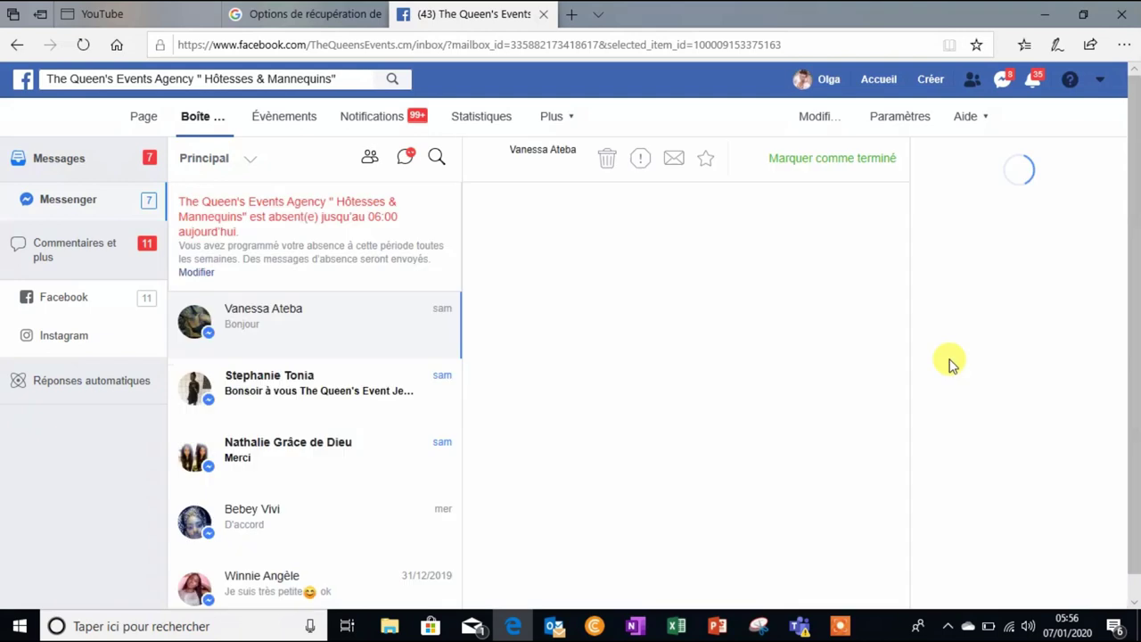
pyautogui.click(144, 124)
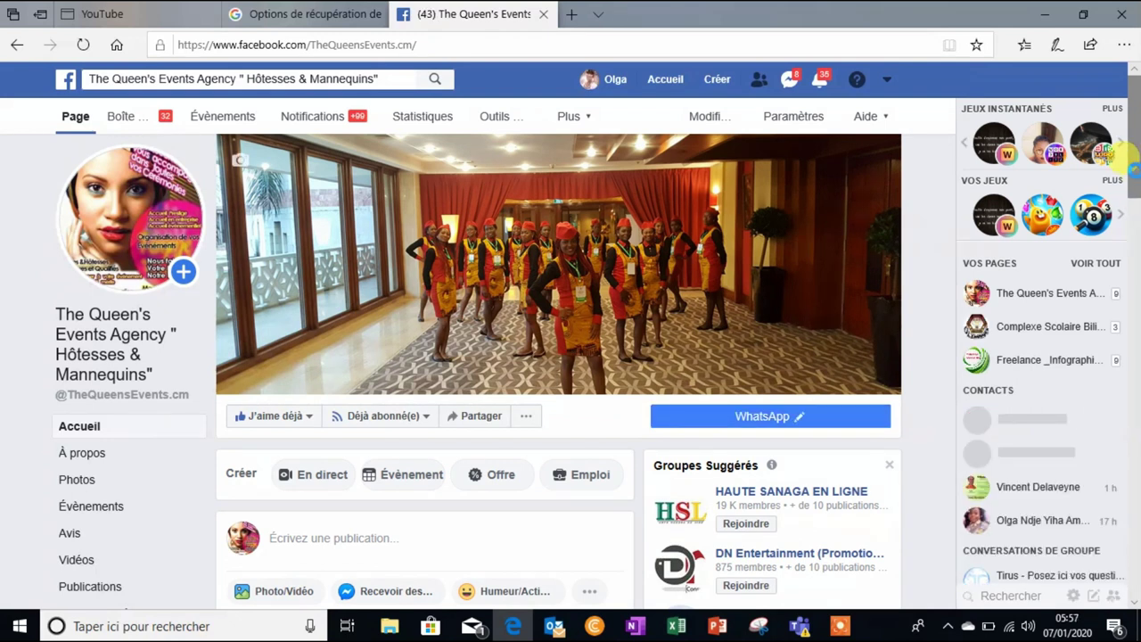
pyautogui.moveTo(1133, 169); pyautogui.dragTo(1134, 235)
pyautogui.scroll(3, 675, 258)
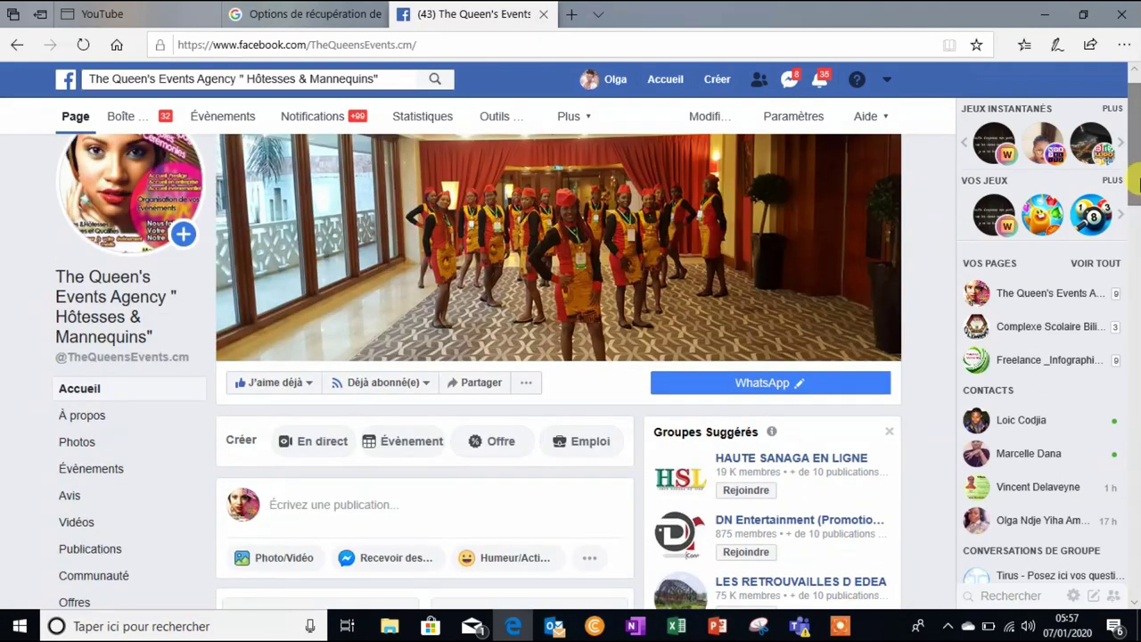
# Step: Save the Facebook page's cover photo as "bg" in the Images folder and close the photo viewer
pyautogui.click(694, 265)
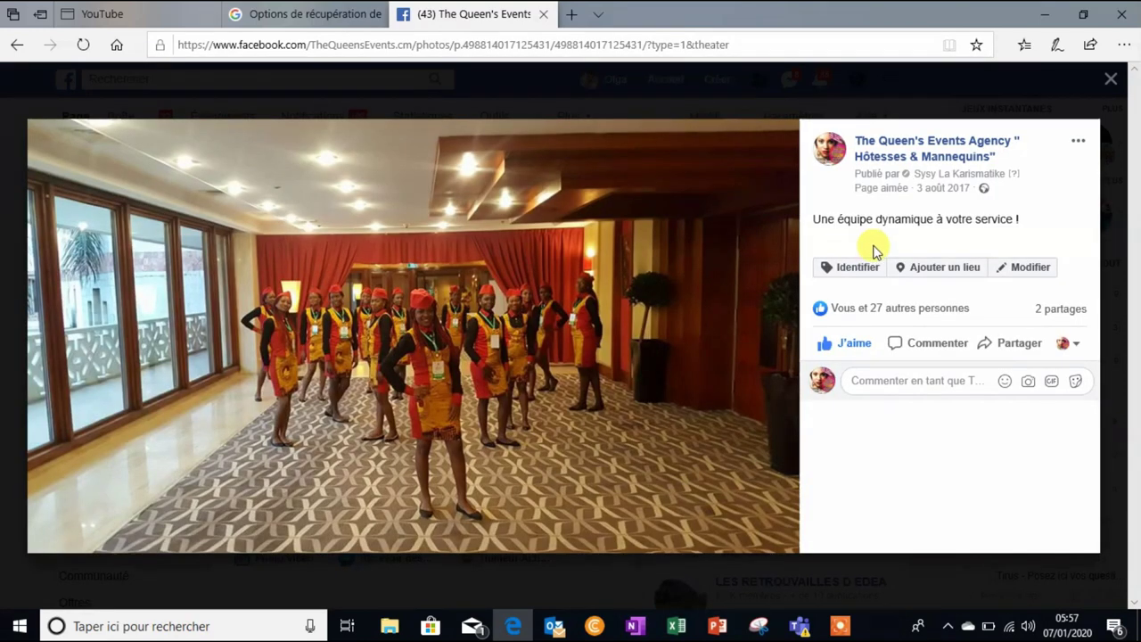
pyautogui.rightClick(560, 321)
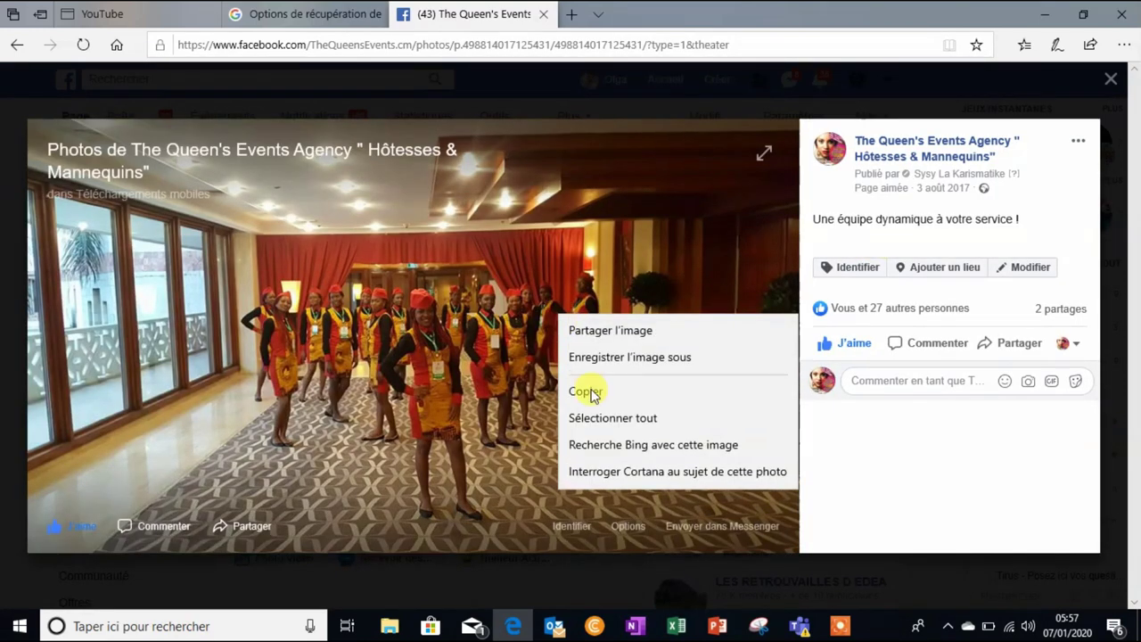
pyautogui.click(593, 361)
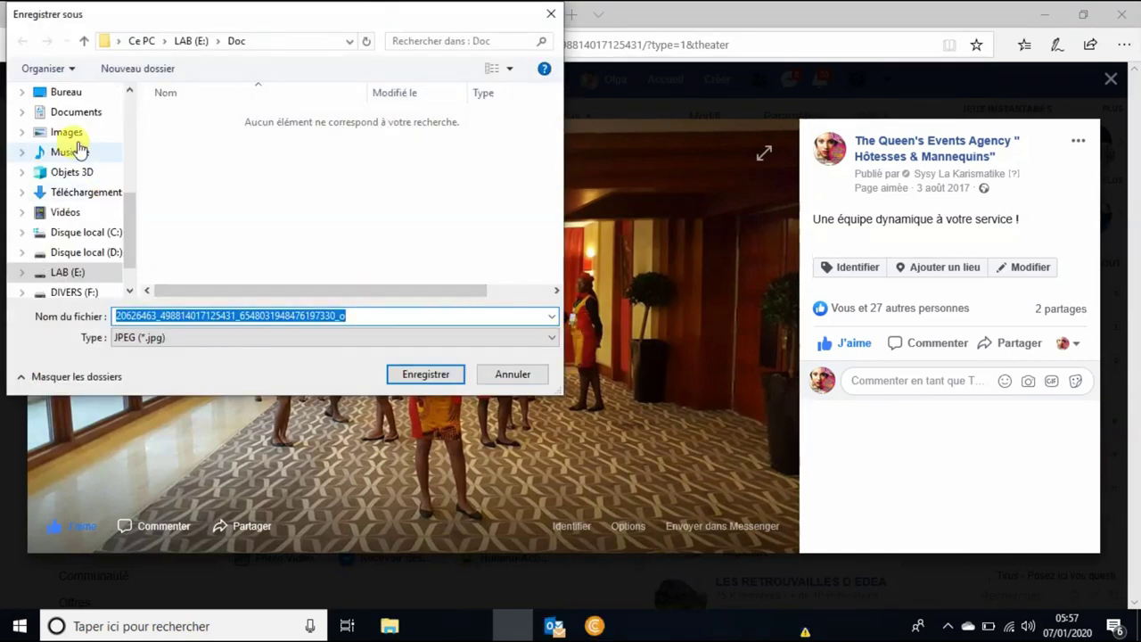
pyautogui.click(67, 132)
pyautogui.click(363, 317)
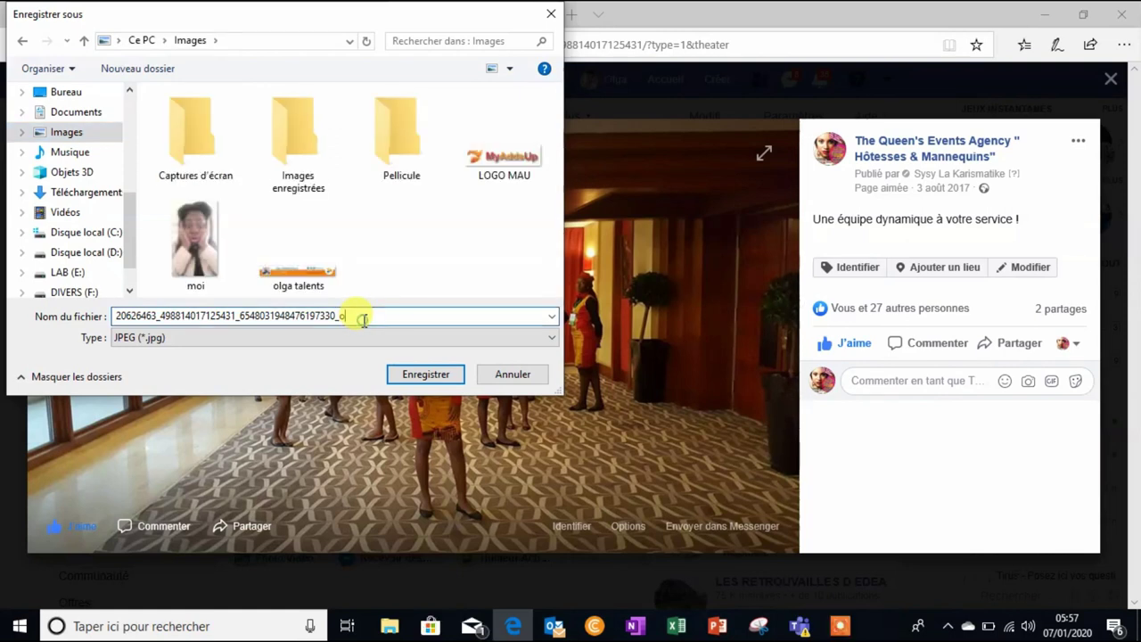
pyautogui.doubleClick(364, 317)
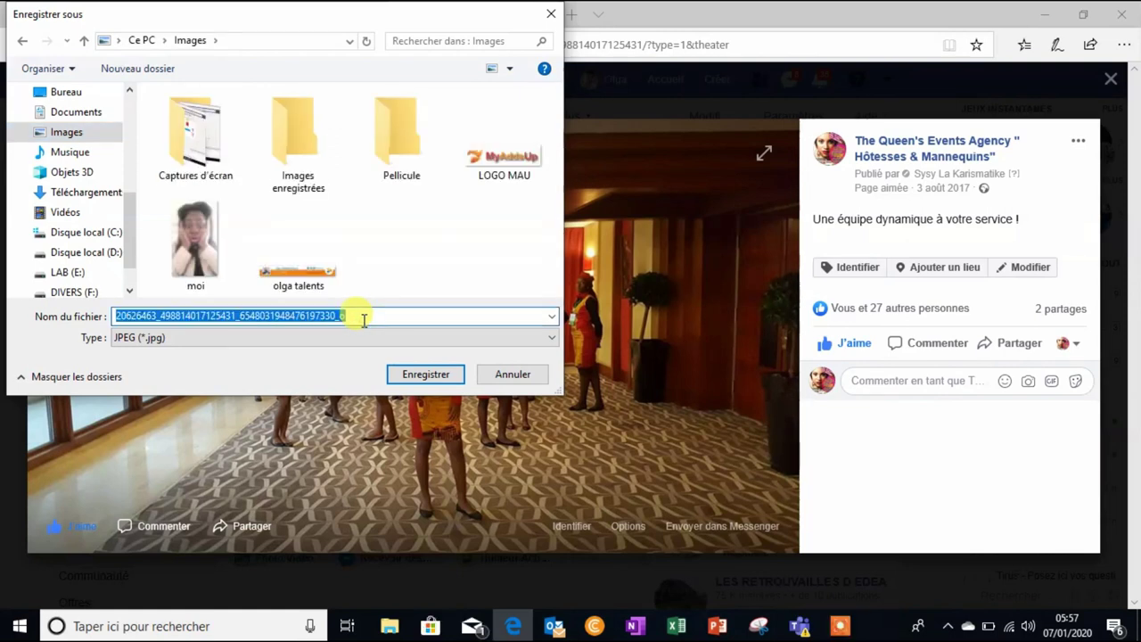
pyautogui.write('hg')
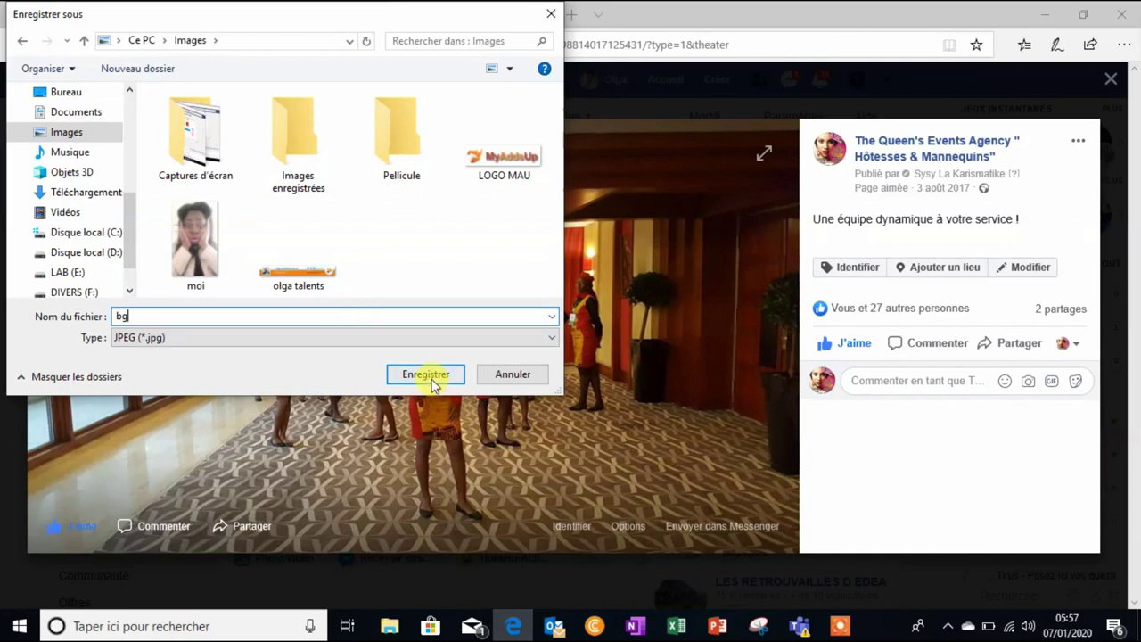
pyautogui.click(430, 378)
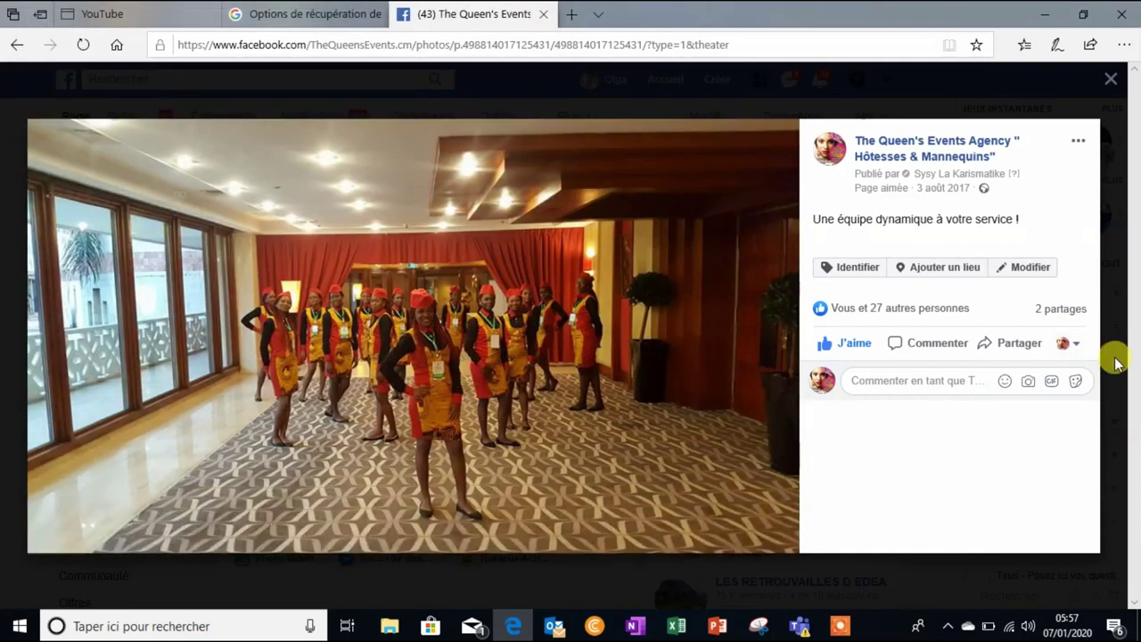
pyautogui.press('Escape')
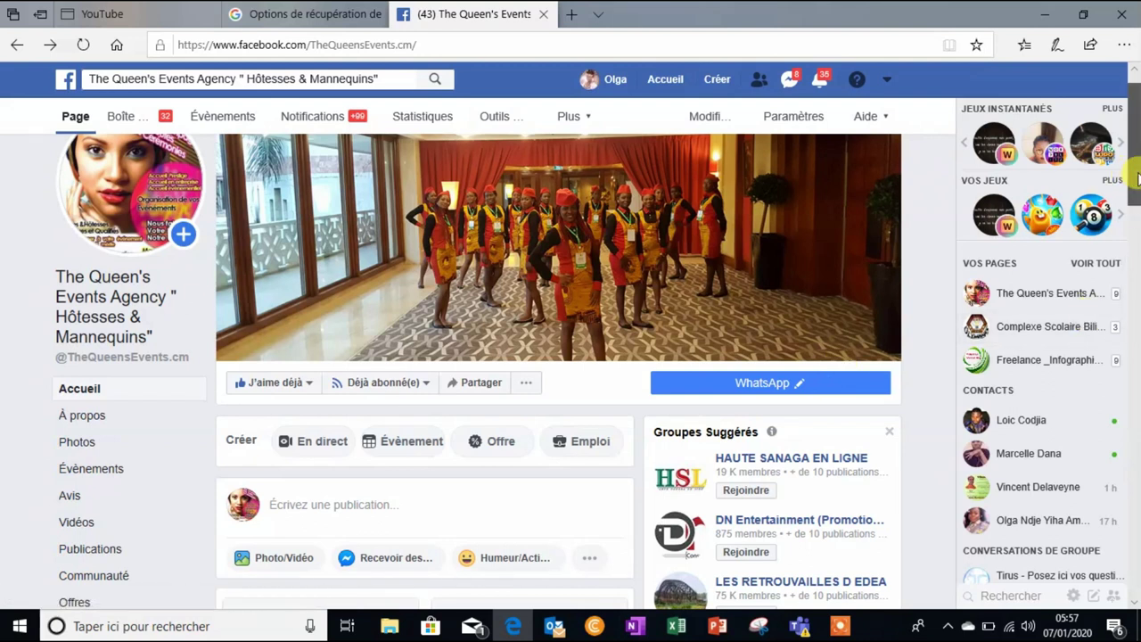
# Step: Save the Facebook page's profile picture as "prof" in the Images folder and return to the page
pyautogui.scroll(1, 1135, 156)
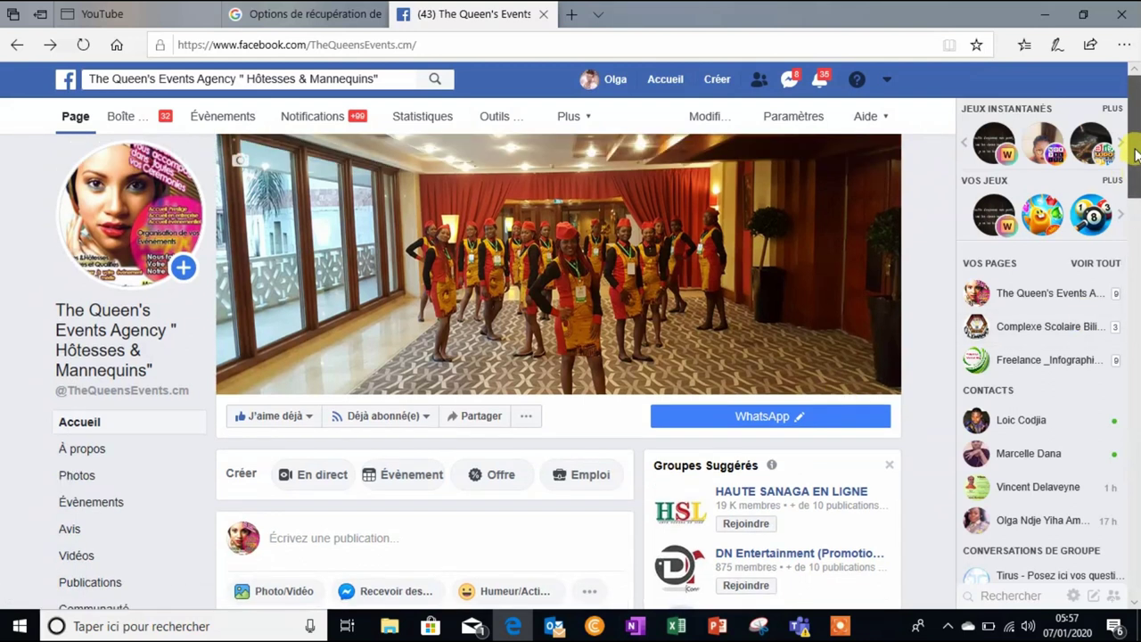
pyautogui.click(132, 191)
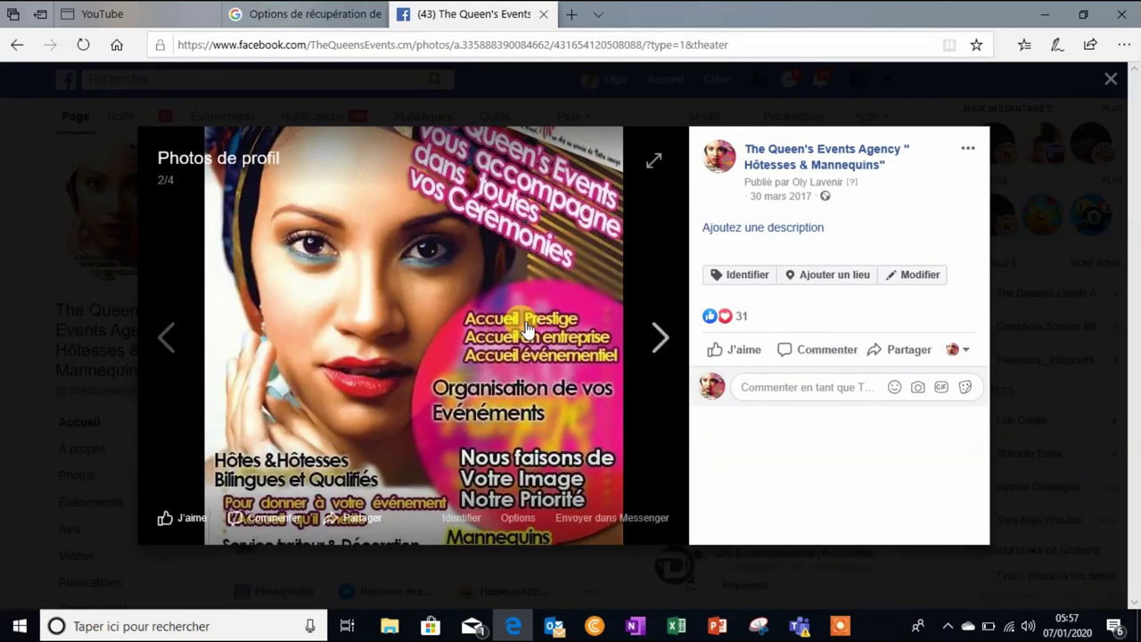
pyautogui.rightClick(526, 326)
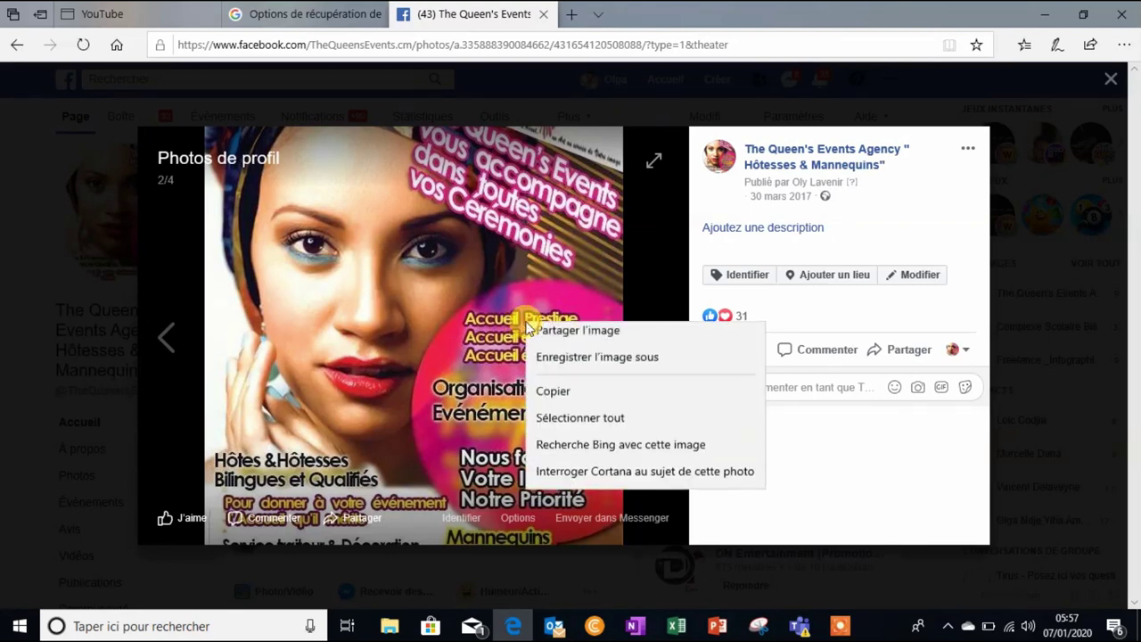
pyautogui.click(565, 366)
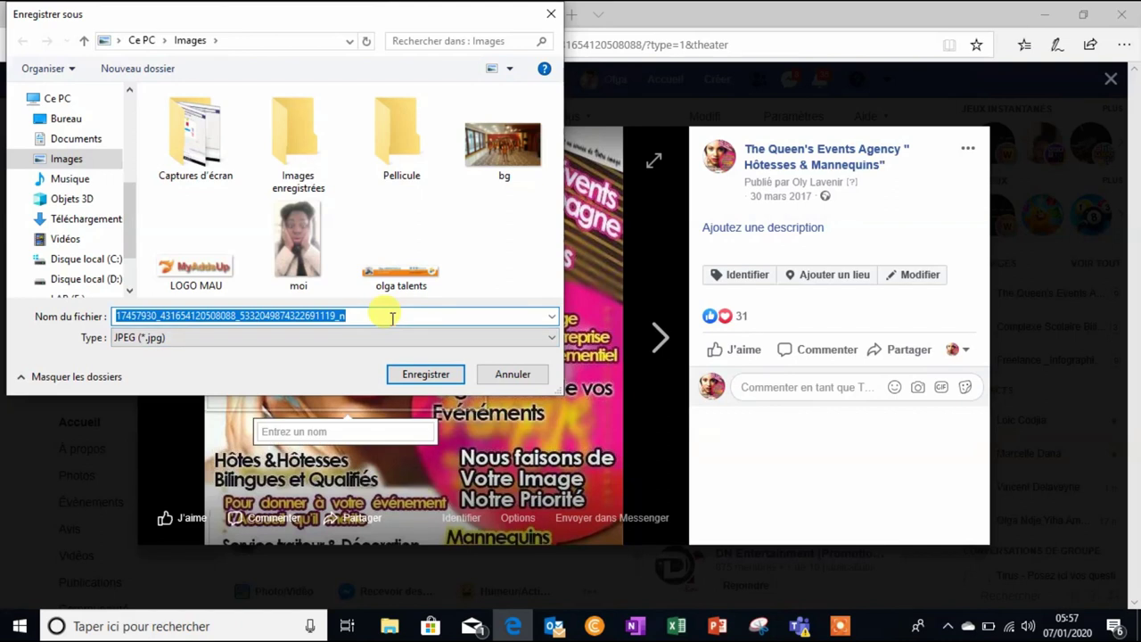
pyautogui.write('prof')
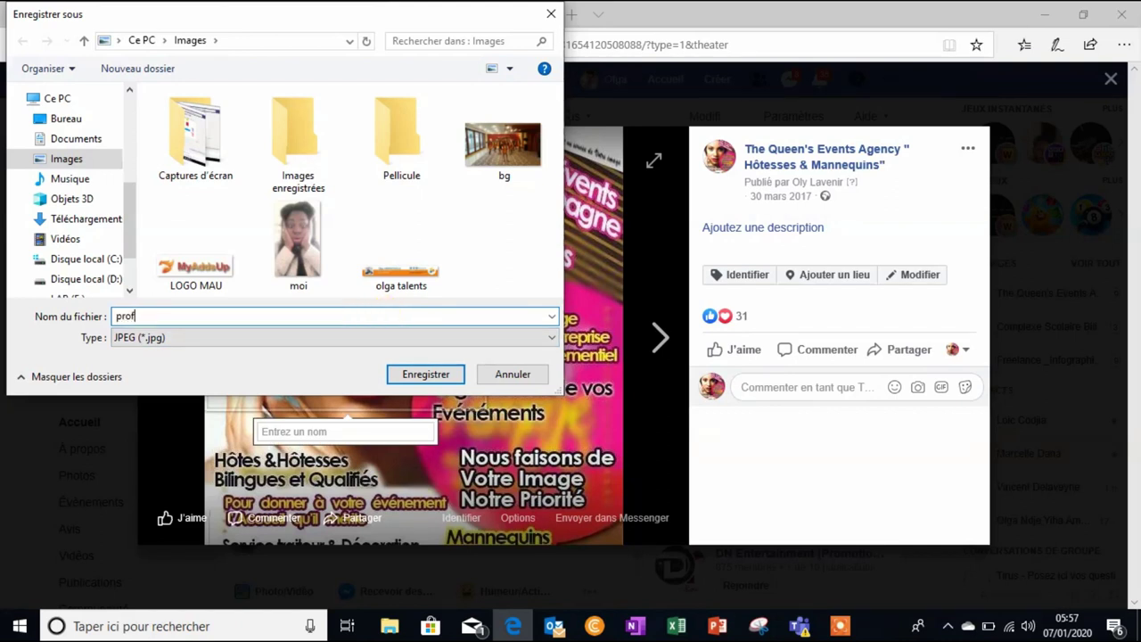
pyautogui.click(408, 375)
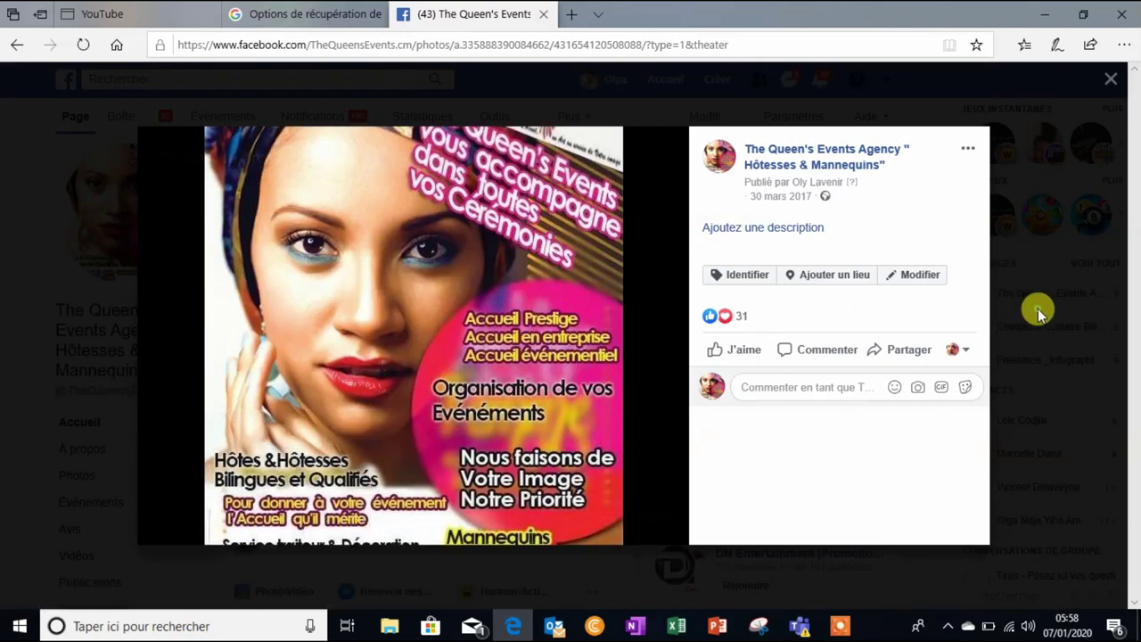
pyautogui.click(1037, 311)
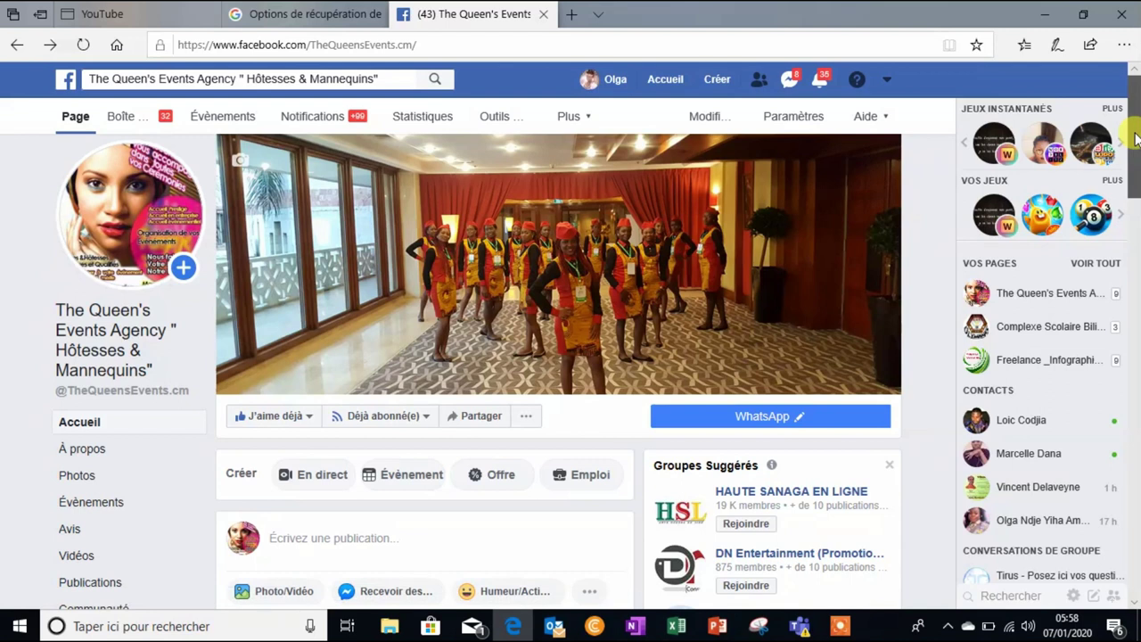
pyautogui.scroll(-1, 1135, 139)
pyautogui.scroll(1, 589, 123)
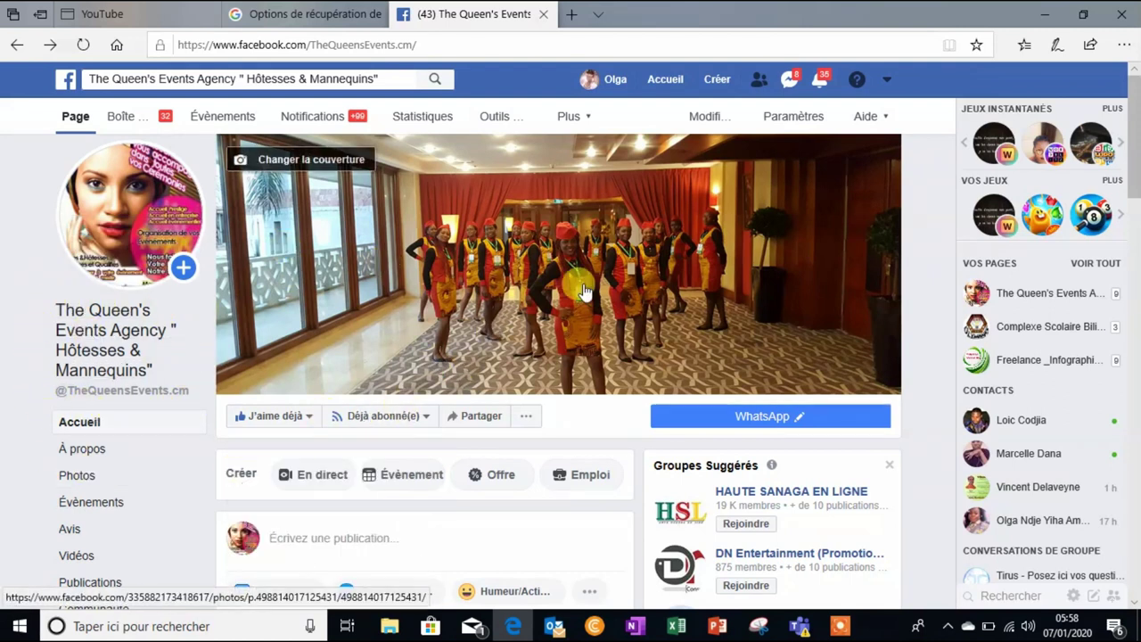
pyautogui.scroll(-1, 1138, 118)
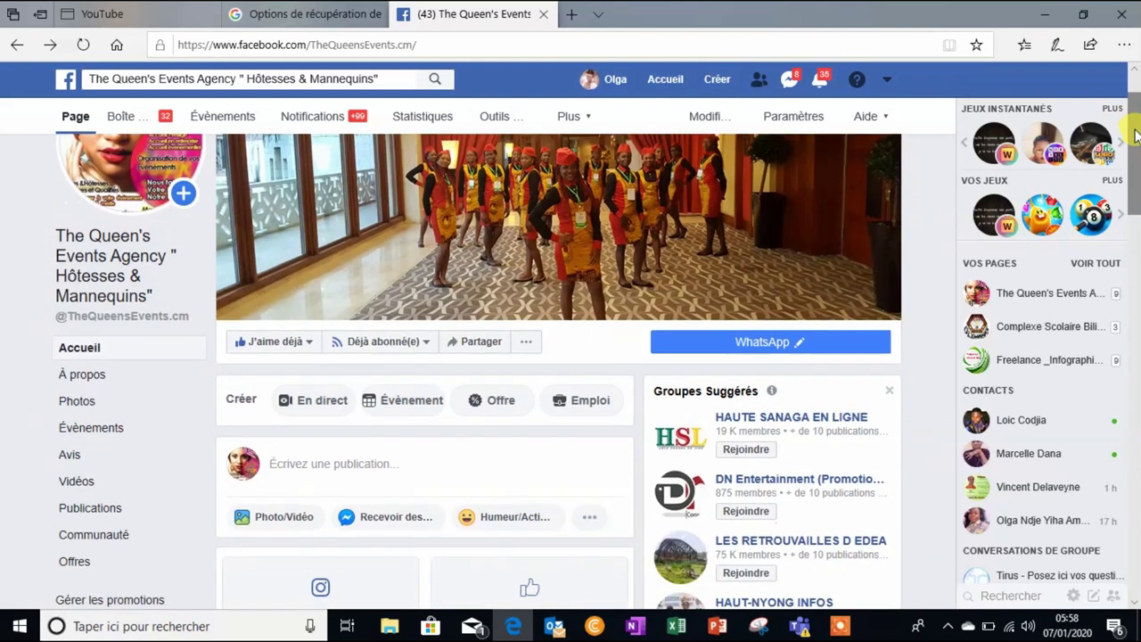
pyautogui.click(392, 343)
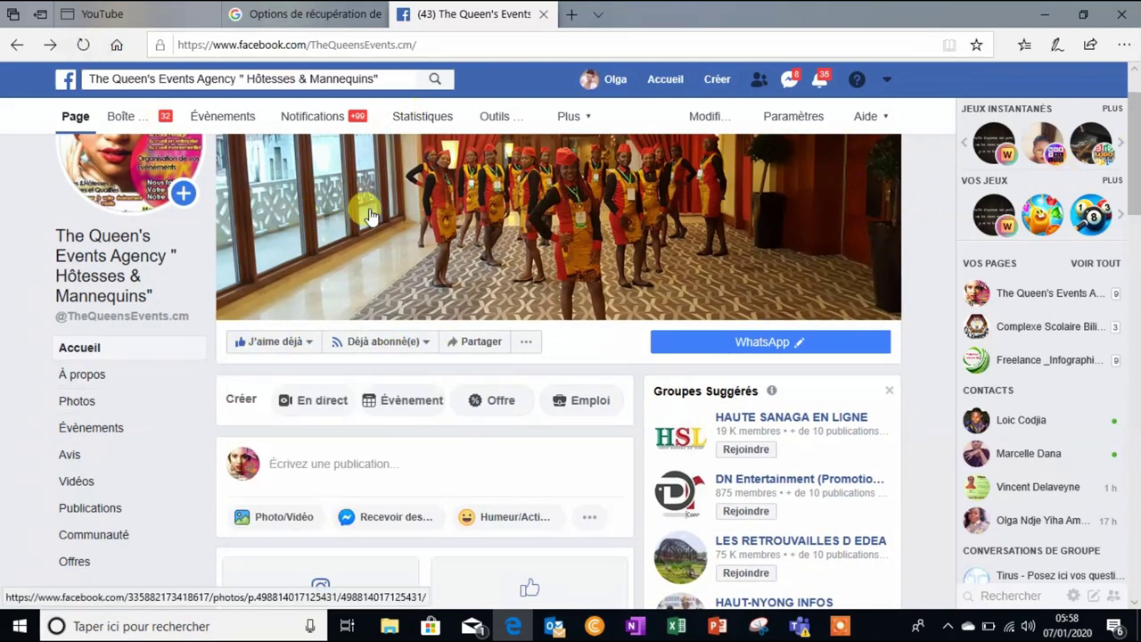
# Step: Switch back to the YouTube channel setup page and try to upload "prof" from the Images folder as the profile picture
pyautogui.click(104, 11)
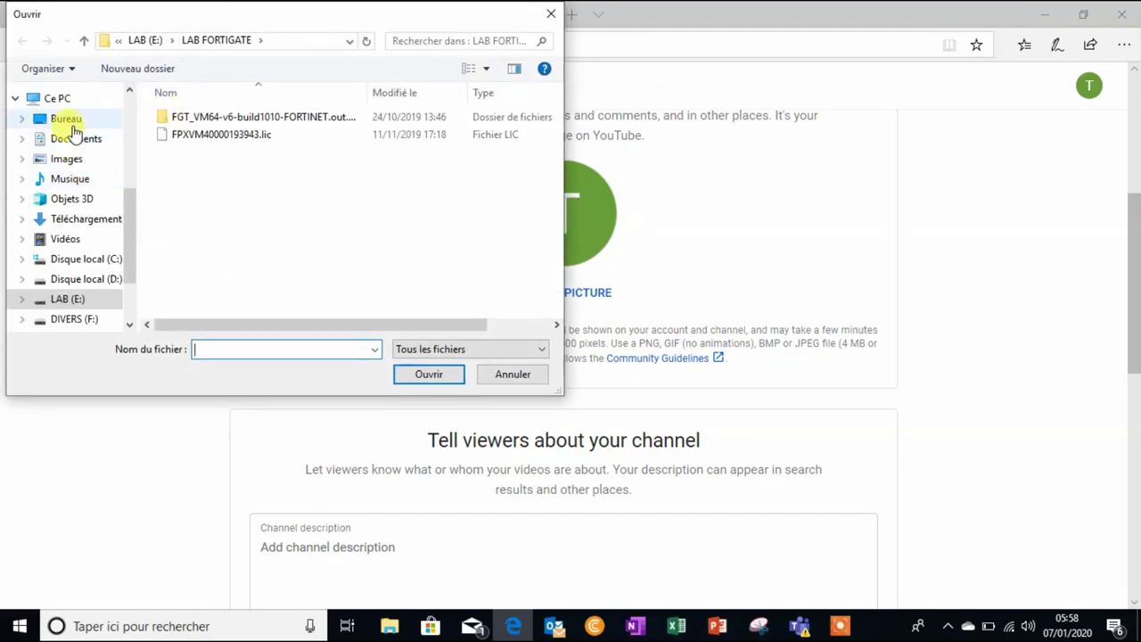
pyautogui.click(71, 161)
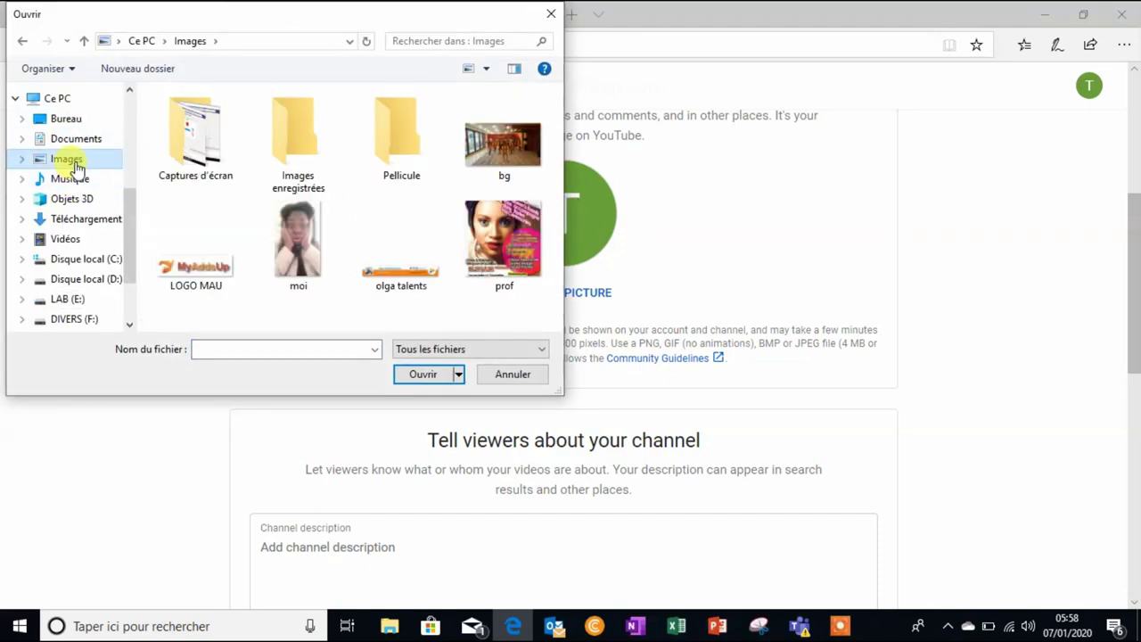
pyautogui.click(511, 238)
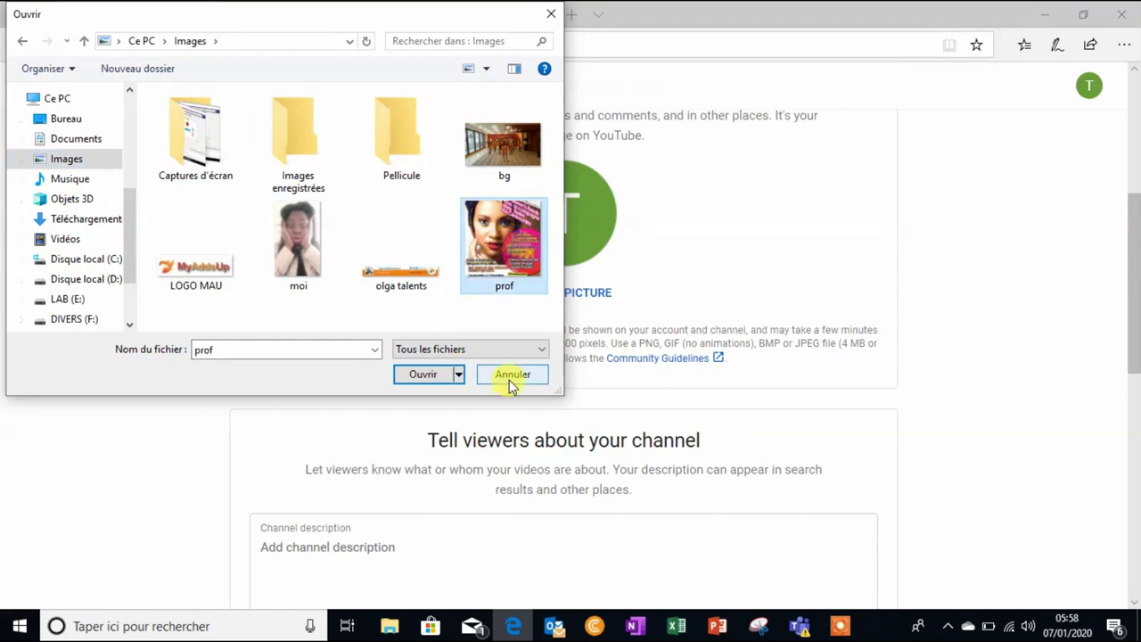
pyautogui.click(422, 374)
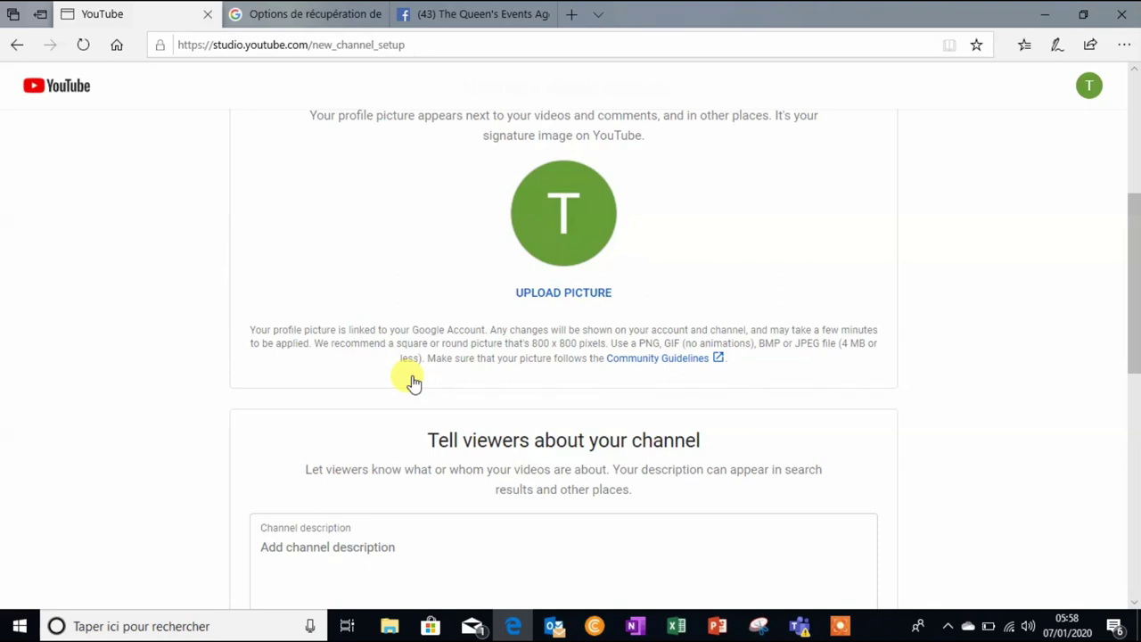
# Step: Retry uploading the "prof" image as the channel's profile picture
pyautogui.moveTo(1127, 224); pyautogui.dragTo(1134, 274)
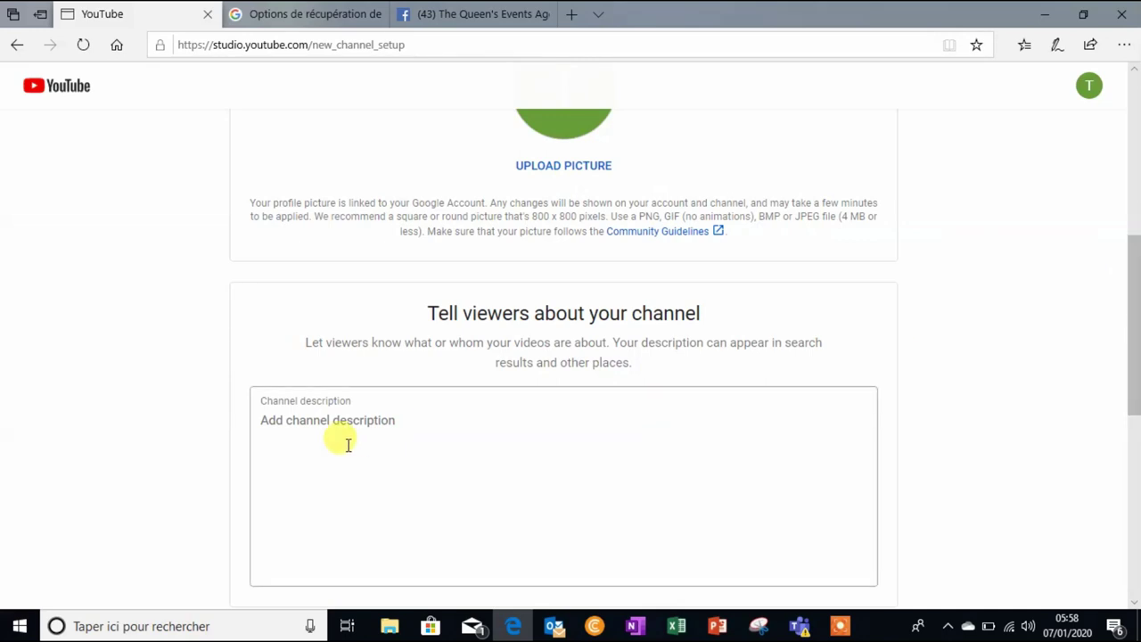
pyautogui.click(303, 429)
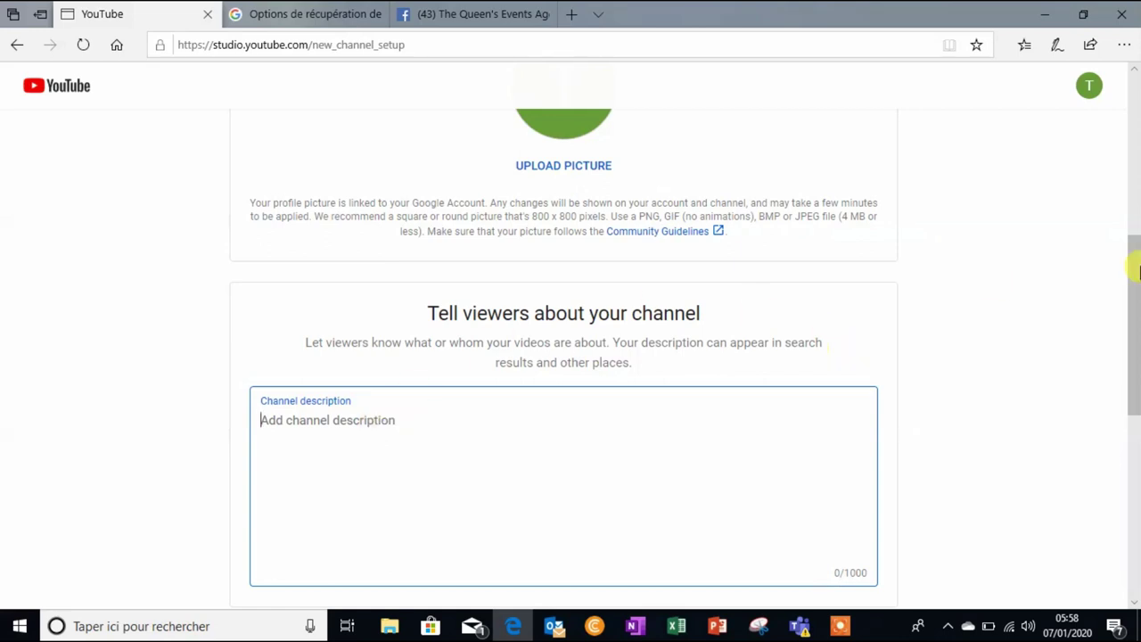
pyautogui.moveTo(1132, 344); pyautogui.dragTo(1133, 256)
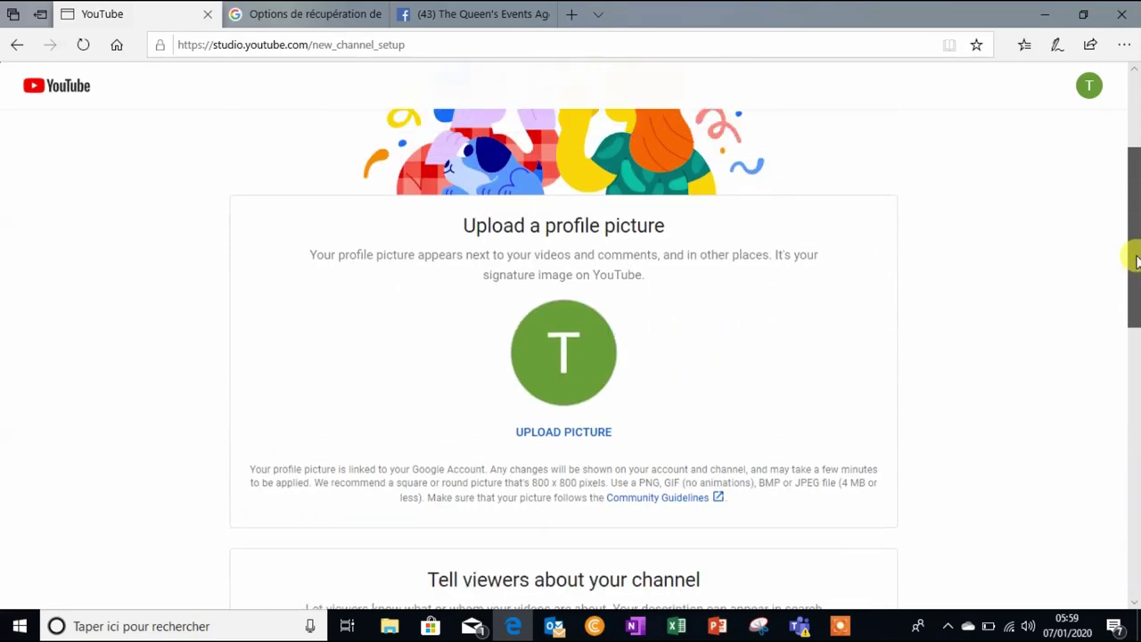
pyautogui.click(564, 355)
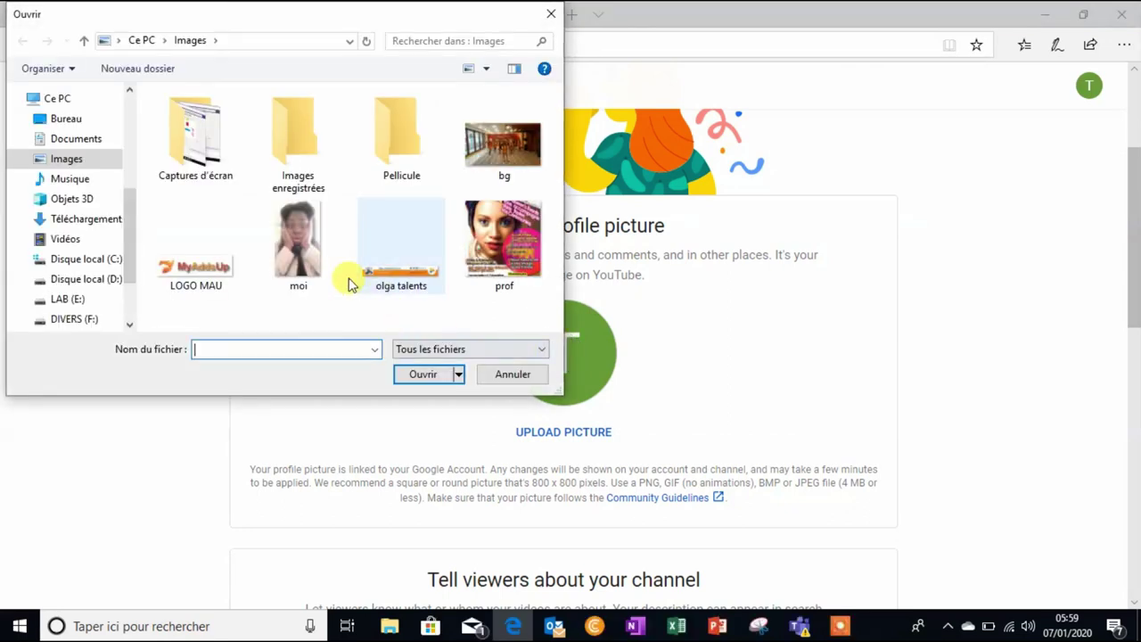
pyautogui.click(519, 250)
pyautogui.click(415, 374)
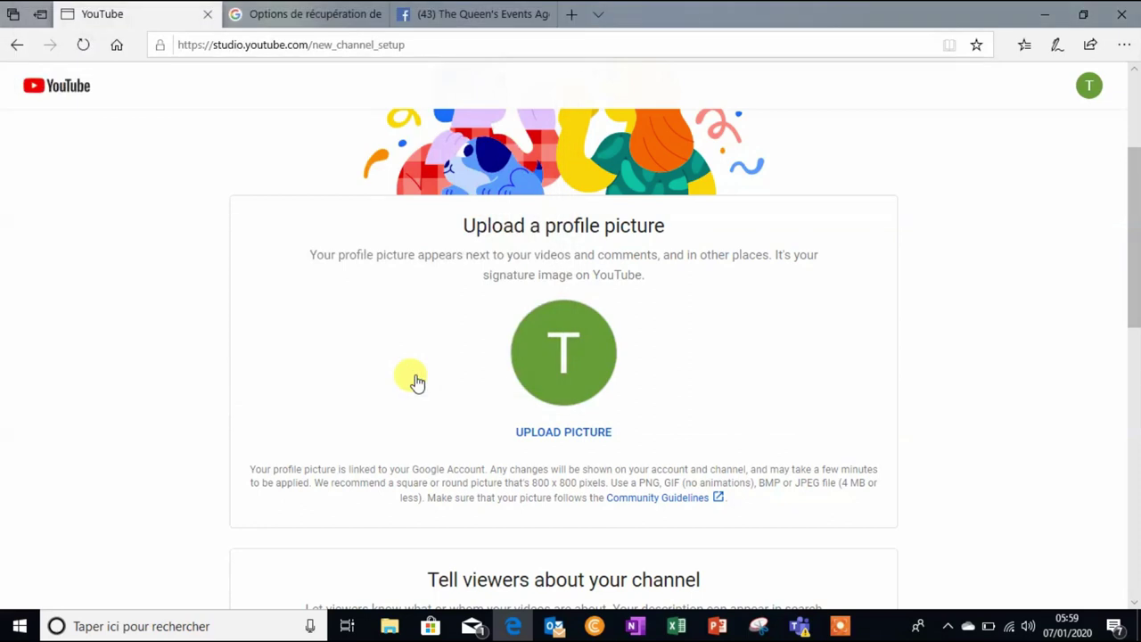
# Step: Highlight the recommended 800 x 800 pixels size and try to upload the "bg" image as the profile picture instead
pyautogui.moveTo(1129, 234); pyautogui.dragTo(1121, 303)
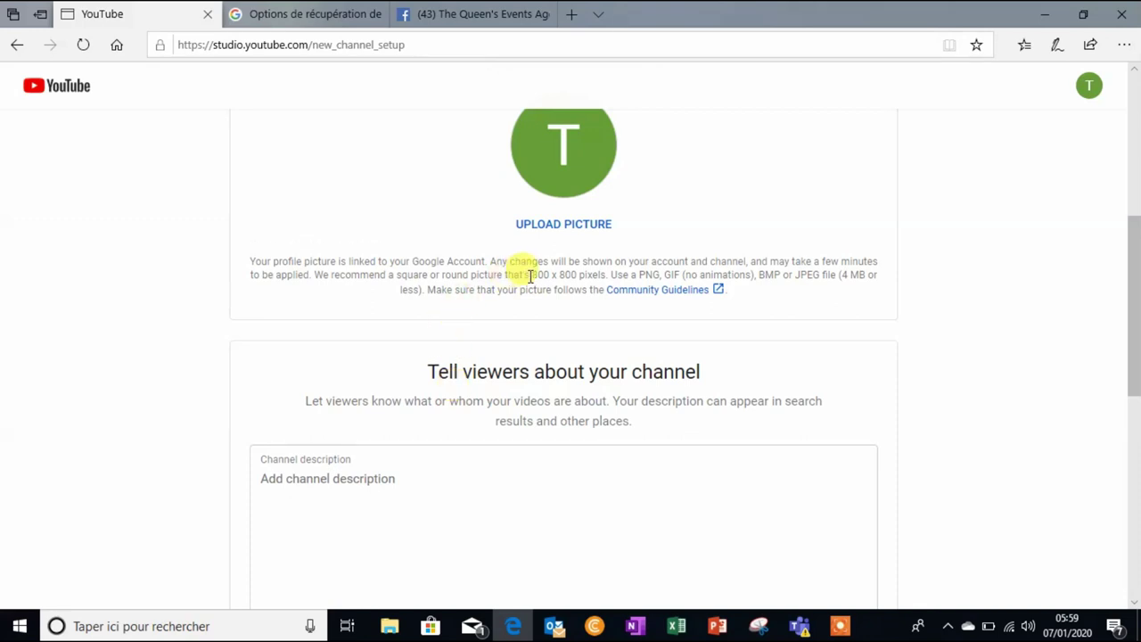
pyautogui.moveTo(606, 274); pyautogui.dragTo(545, 276)
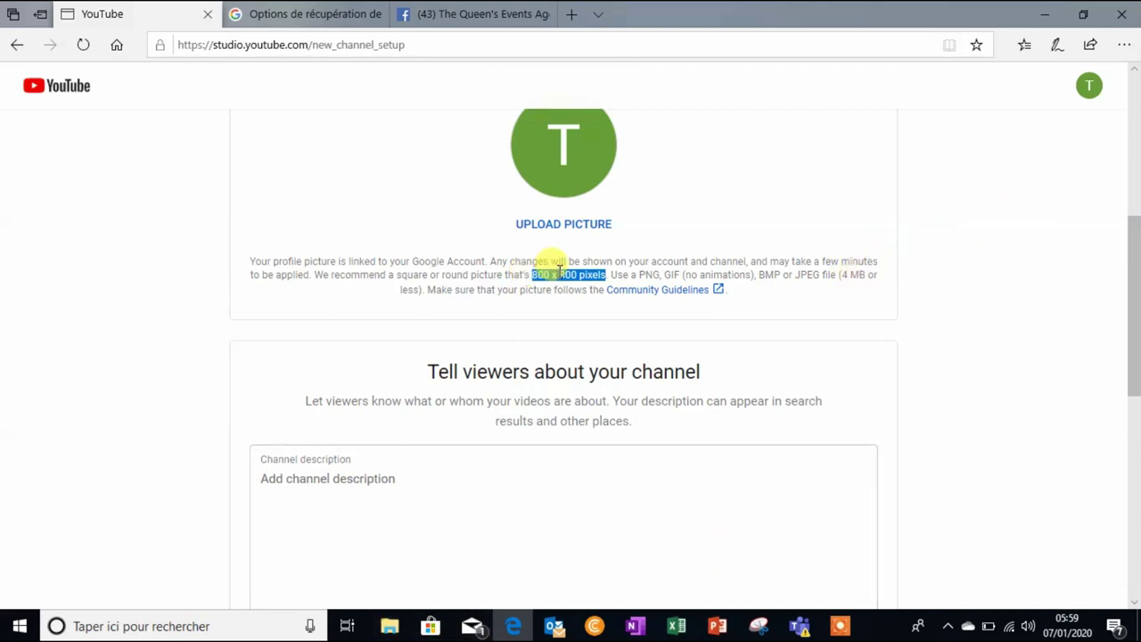
pyautogui.click(560, 145)
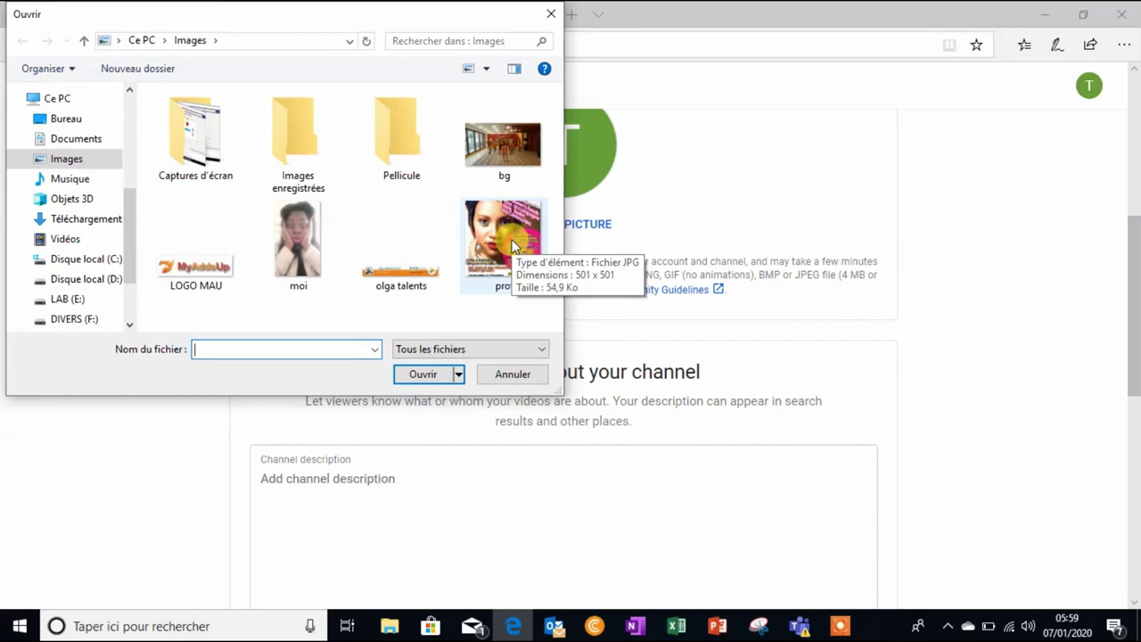
pyautogui.click(502, 151)
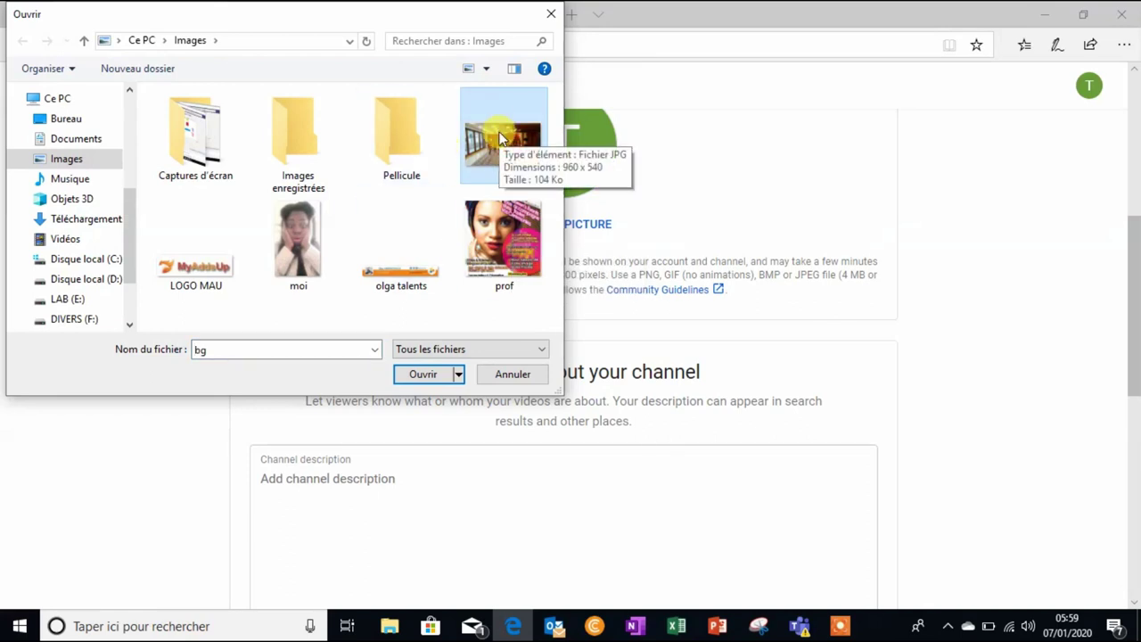
pyautogui.click(432, 375)
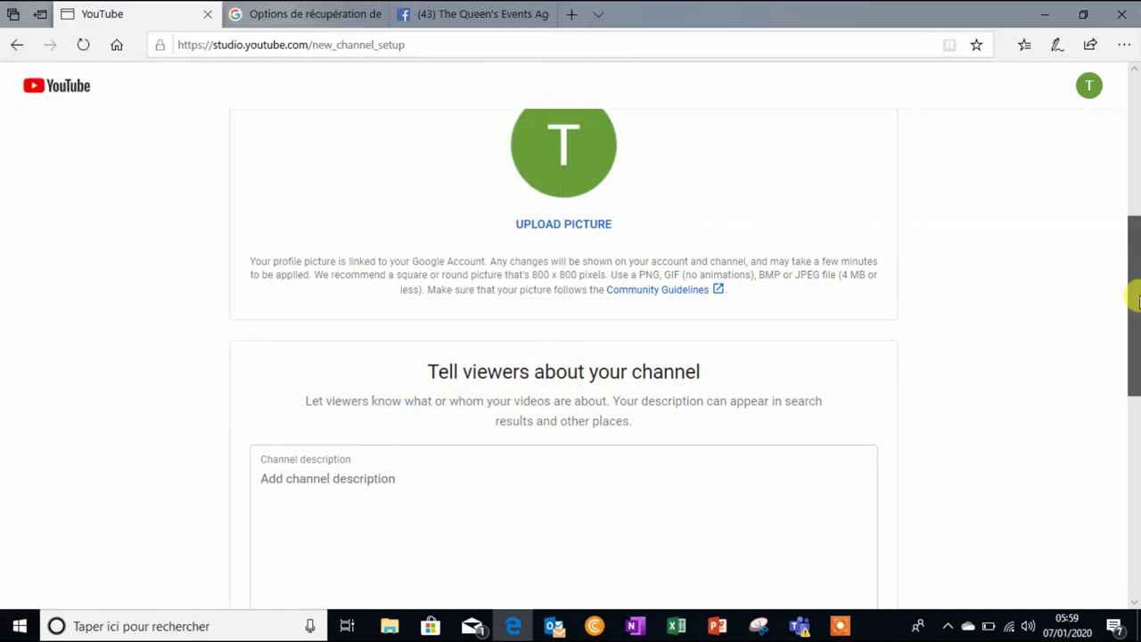
# Step: Try again to upload the "prof" image from the Images folder as the channel's profile picture
pyautogui.scroll(2, 1136, 243)
pyautogui.scroll(1, 1136, 242)
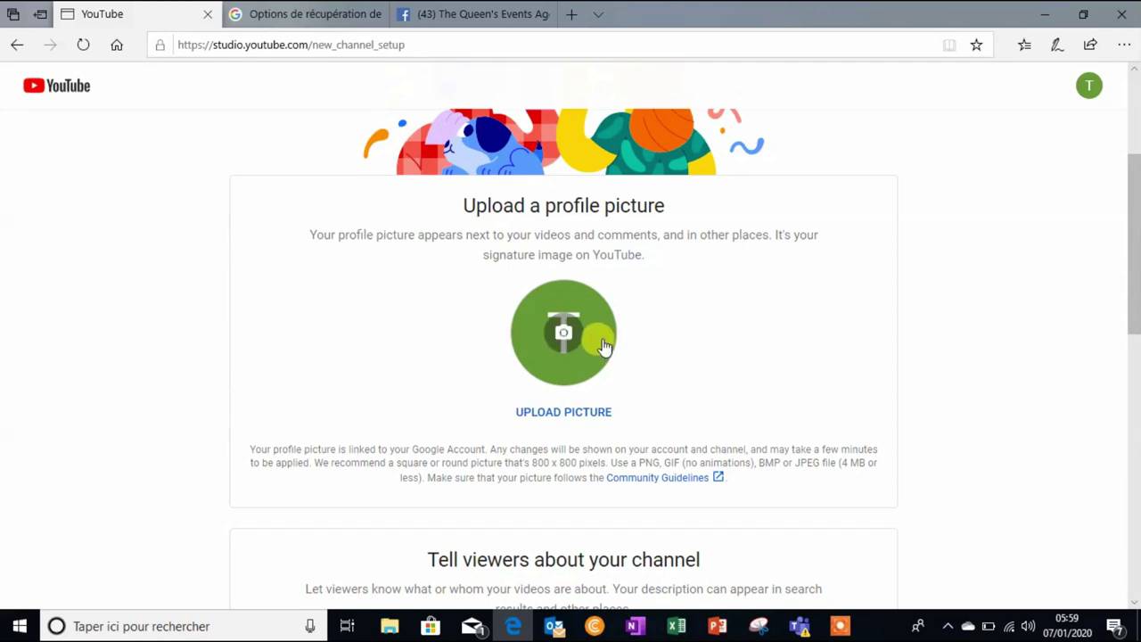
pyautogui.click(562, 345)
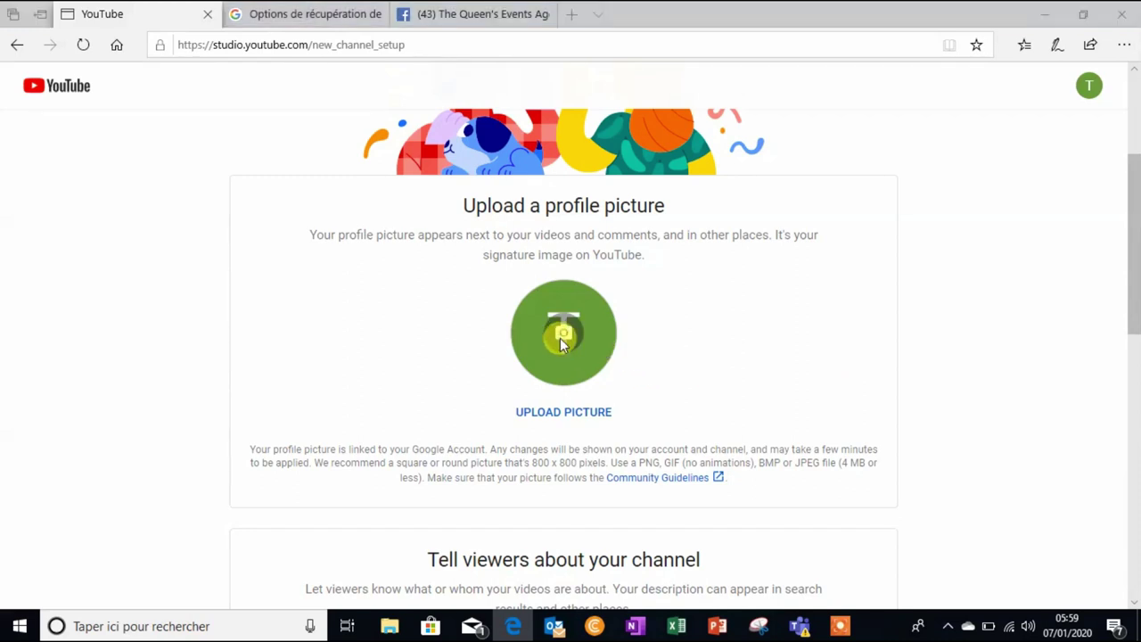
pyautogui.click(515, 266)
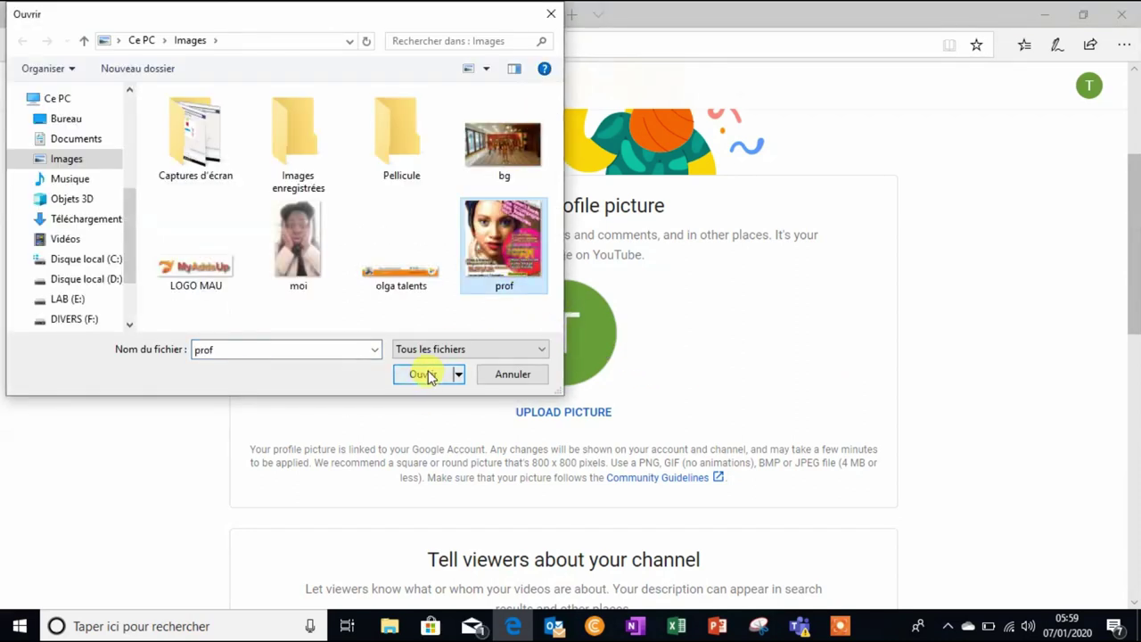
pyautogui.click(428, 374)
# Step: Begin the channel description with the line "Agence Evénementielle"
pyautogui.moveTo(1130, 272); pyautogui.dragTo(1126, 375)
pyautogui.click(345, 384)
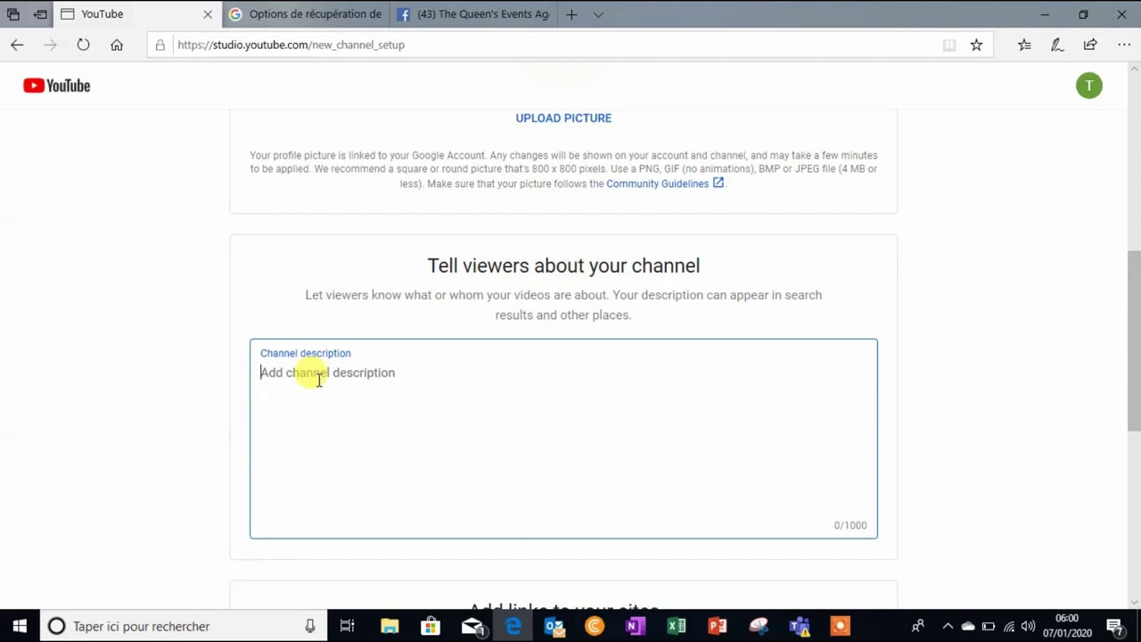
pyautogui.write('C')
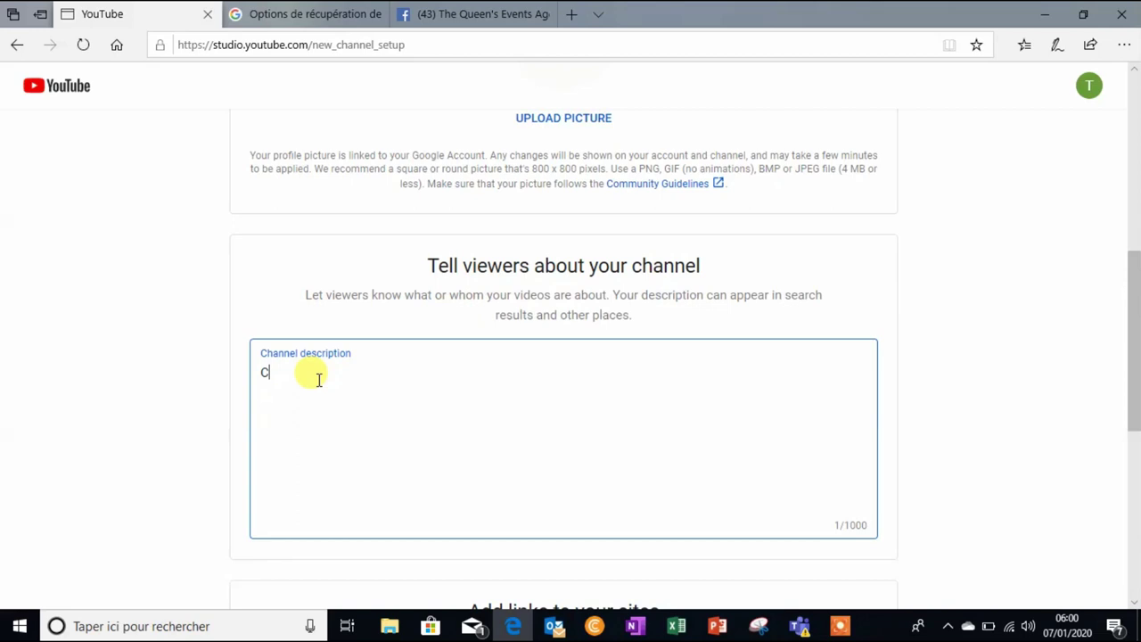
pyautogui.press('BackSpace')
pyautogui.write('Agence Evénementielle')
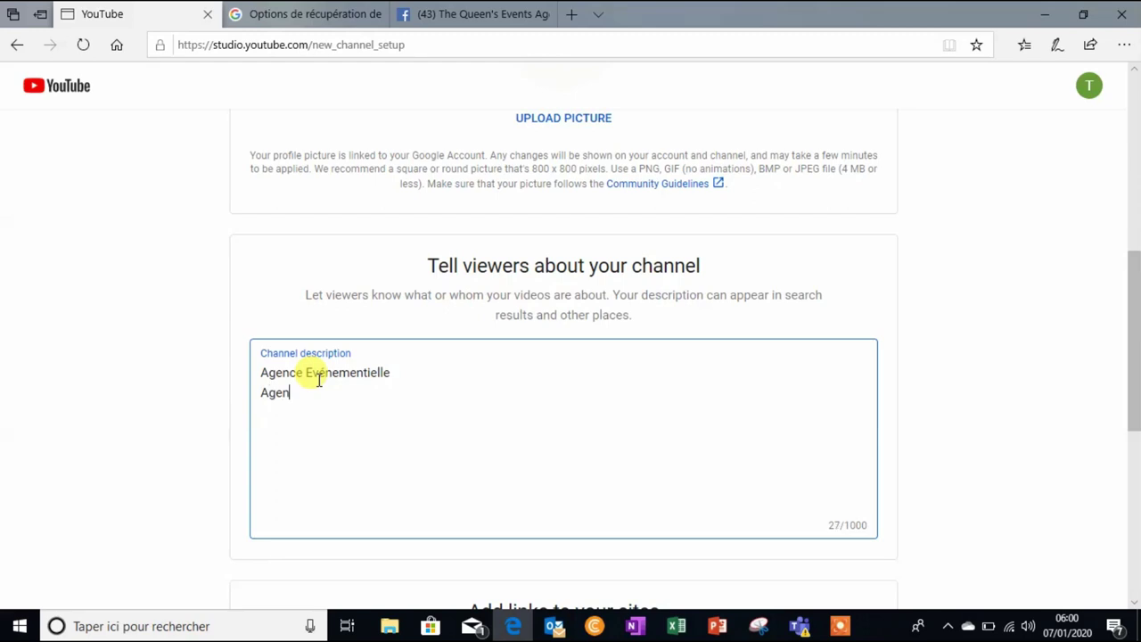
# Step: Add a second line to the channel description reading "Agence d'Hôtesses et de Mannequins"
pyautogui.press('Return')
pyautogui.write("Agence d'o")
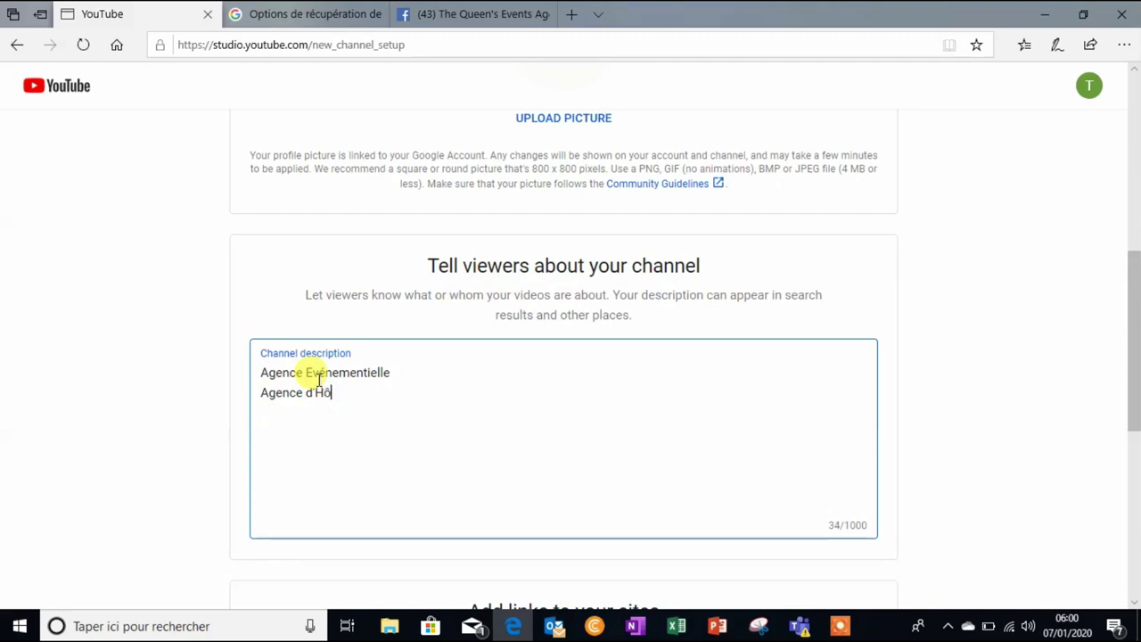
pyautogui.write('ôtesses et de m')
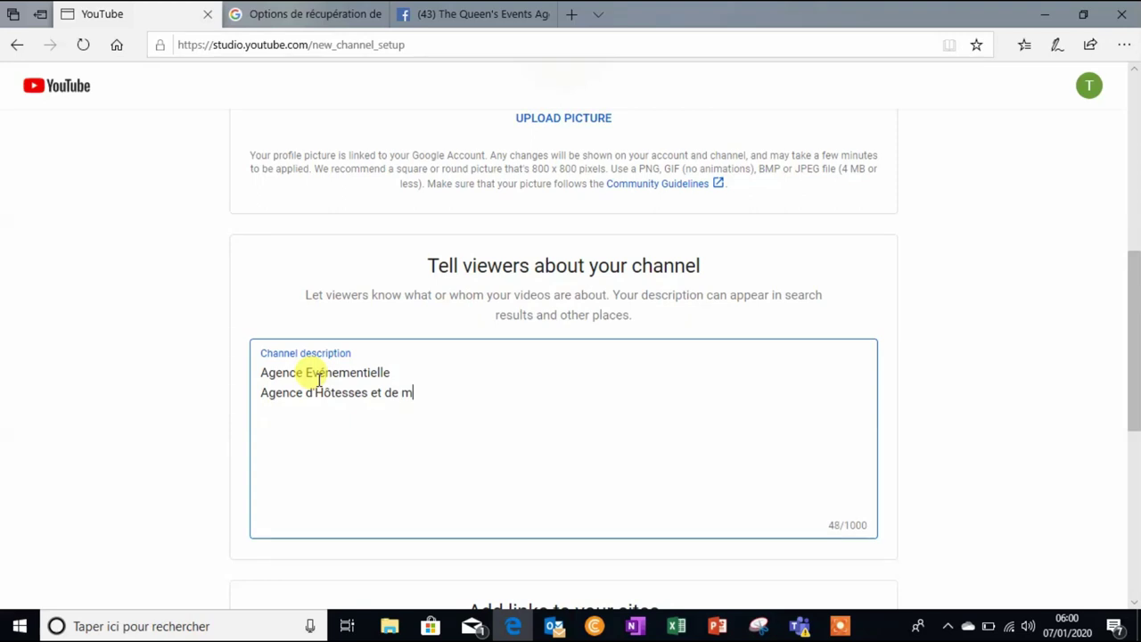
pyautogui.press('BackSpace')
pyautogui.write('Maque')
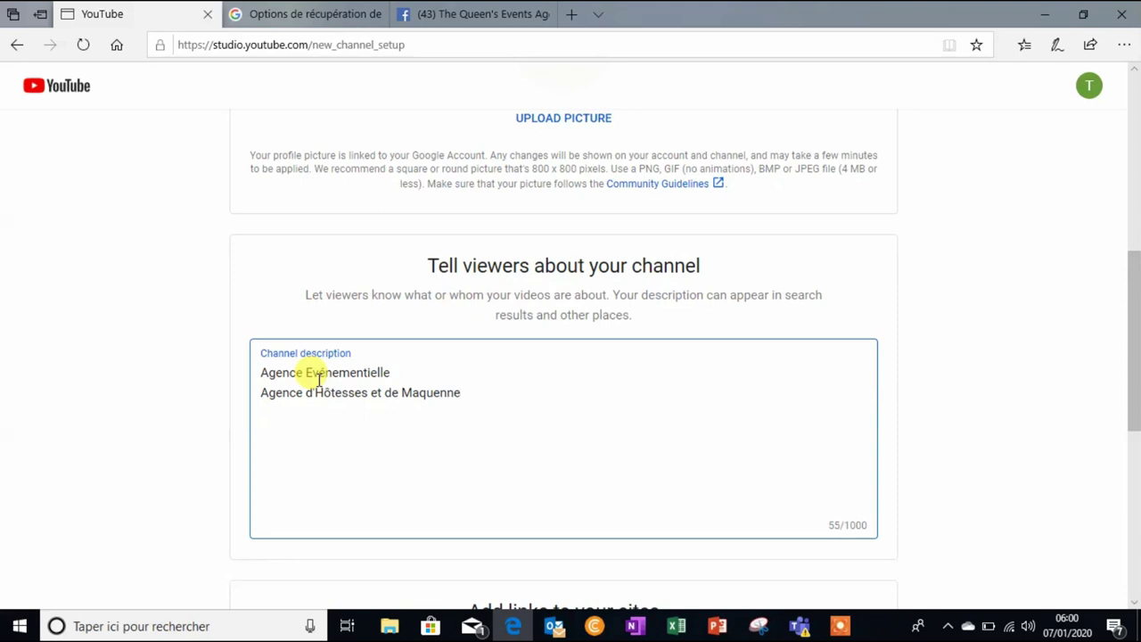
pyautogui.write('nne')
pyautogui.press('BackSpace')
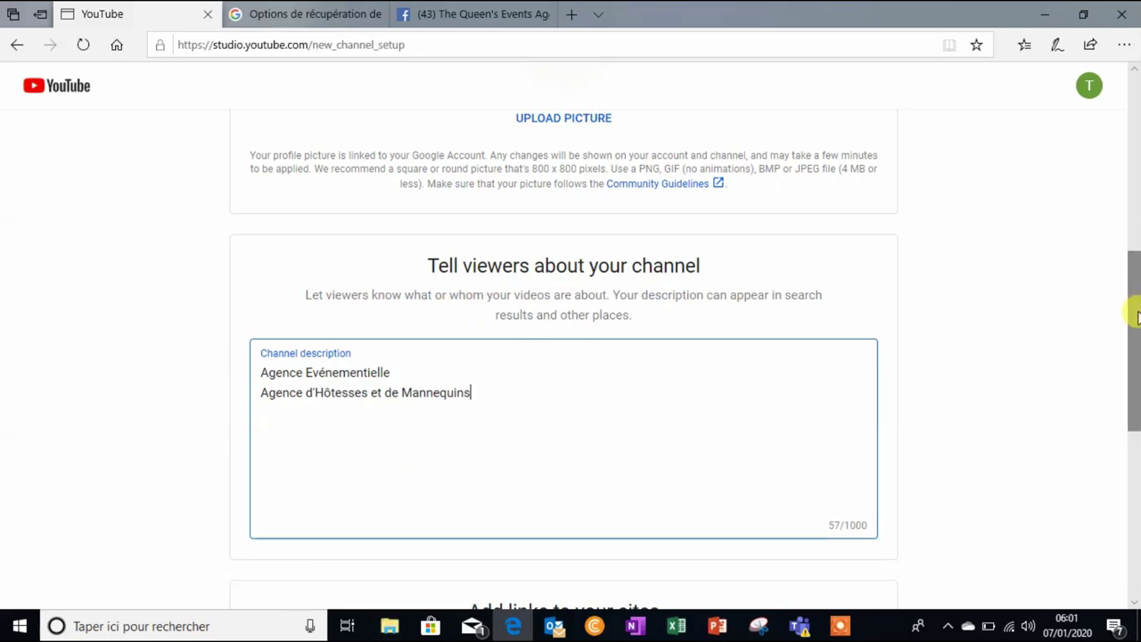
# Step: Go to the section for adding site links and activate the Facebook profile name field
pyautogui.moveTo(1133, 312); pyautogui.dragTo(1132, 436)
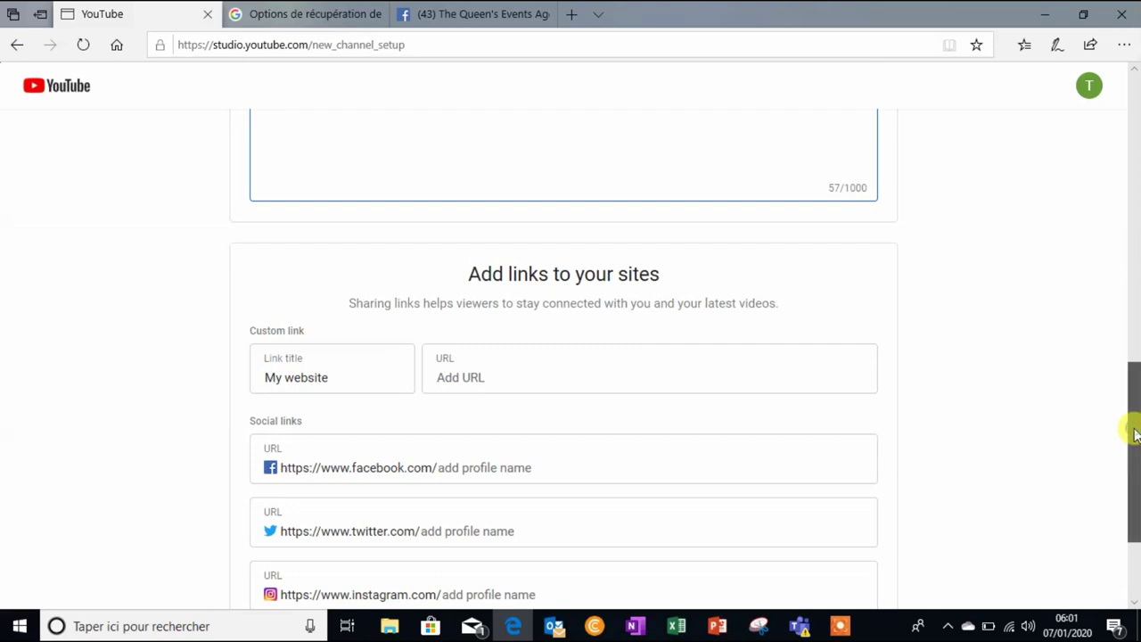
pyautogui.moveTo(1134, 434)
pyautogui.mouseDown()
pyautogui.moveTo(1131, 495)
pyautogui.moveTo(1129, 443)
pyautogui.mouseUp()
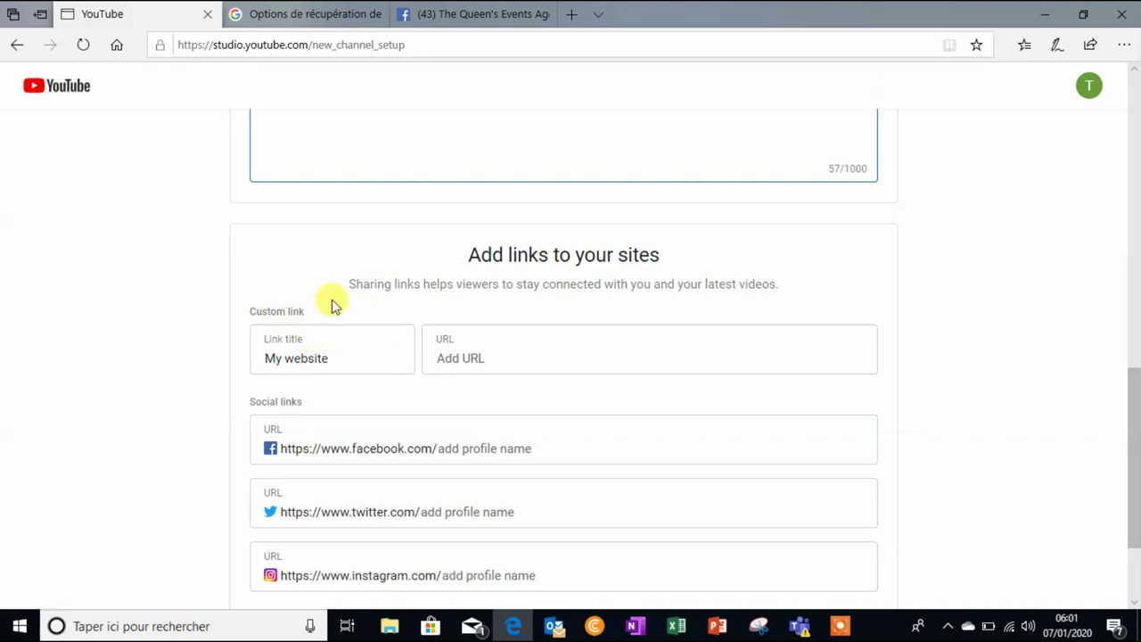
pyautogui.click(352, 358)
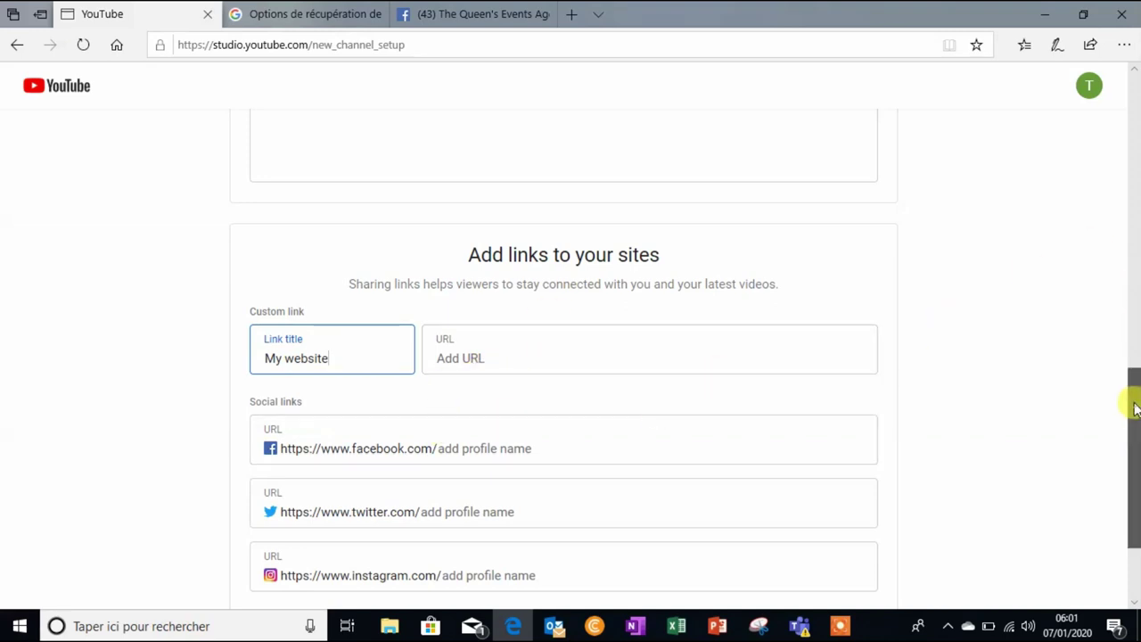
pyautogui.moveTo(1133, 402); pyautogui.dragTo(1133, 449)
pyautogui.click(457, 308)
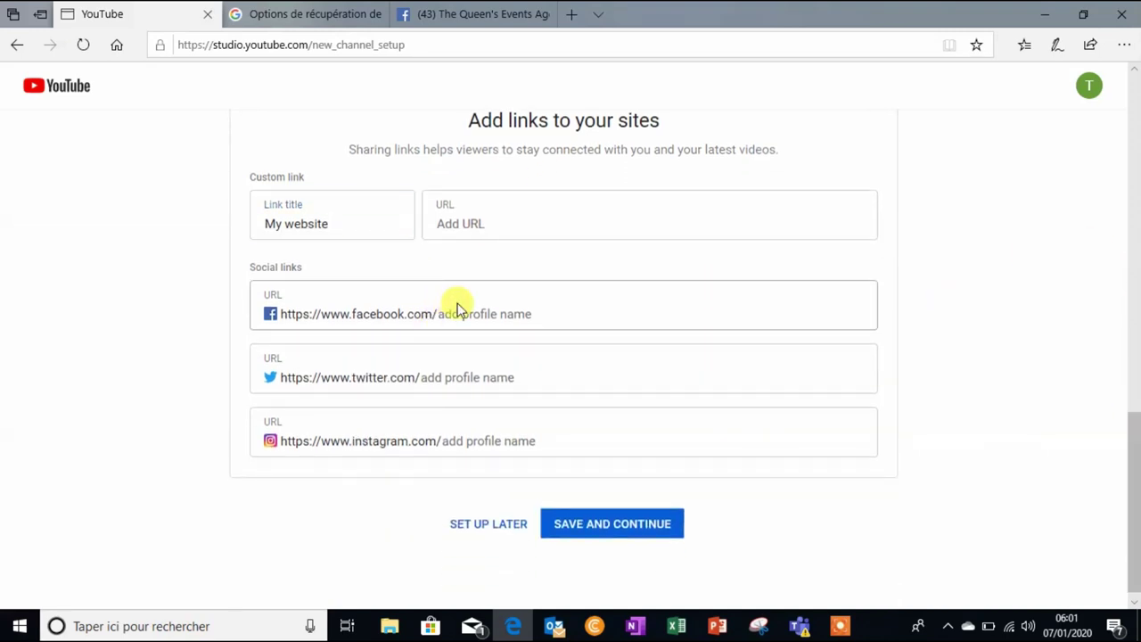
pyautogui.click(460, 316)
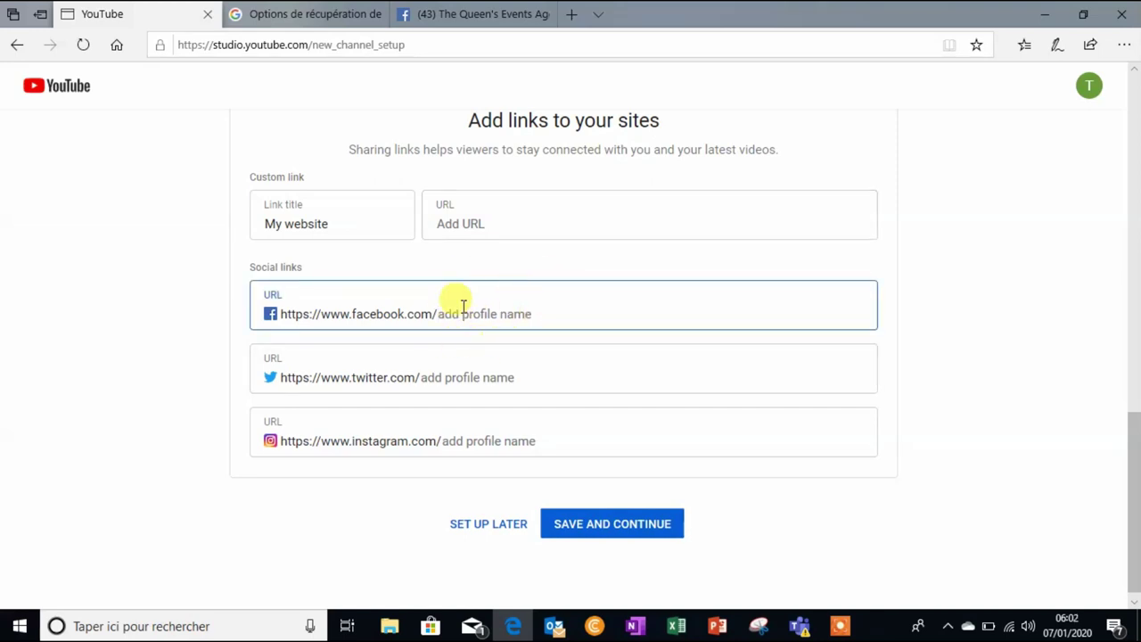
# Step: Select the full web address of the agency's Facebook page and return to the YouTube channel setup page
pyautogui.click(591, 626)
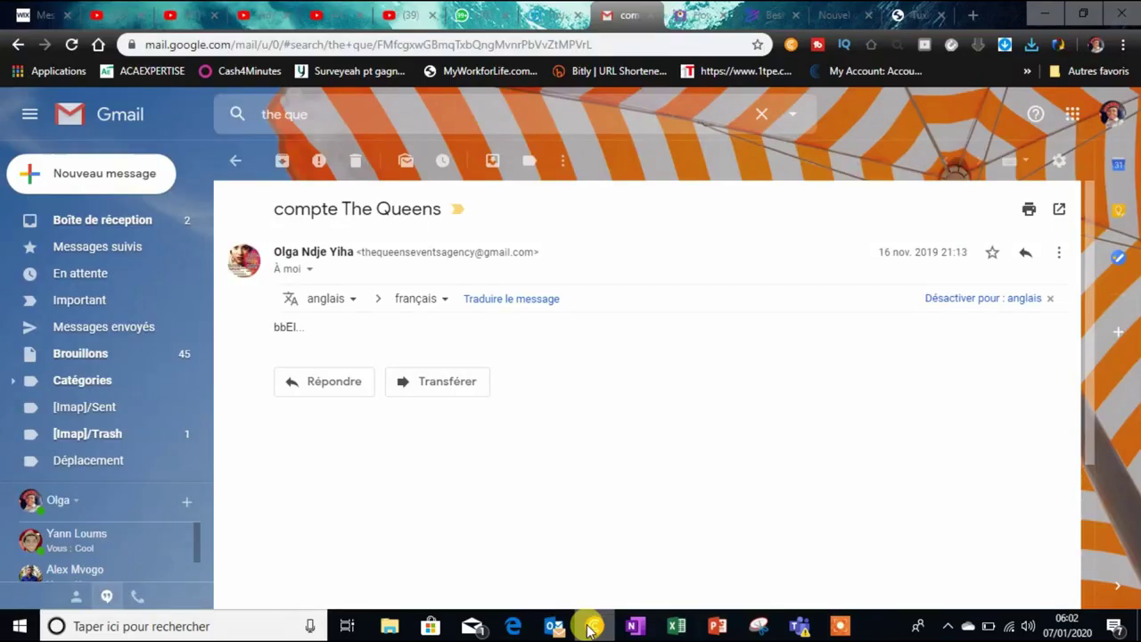
pyautogui.click(529, 619)
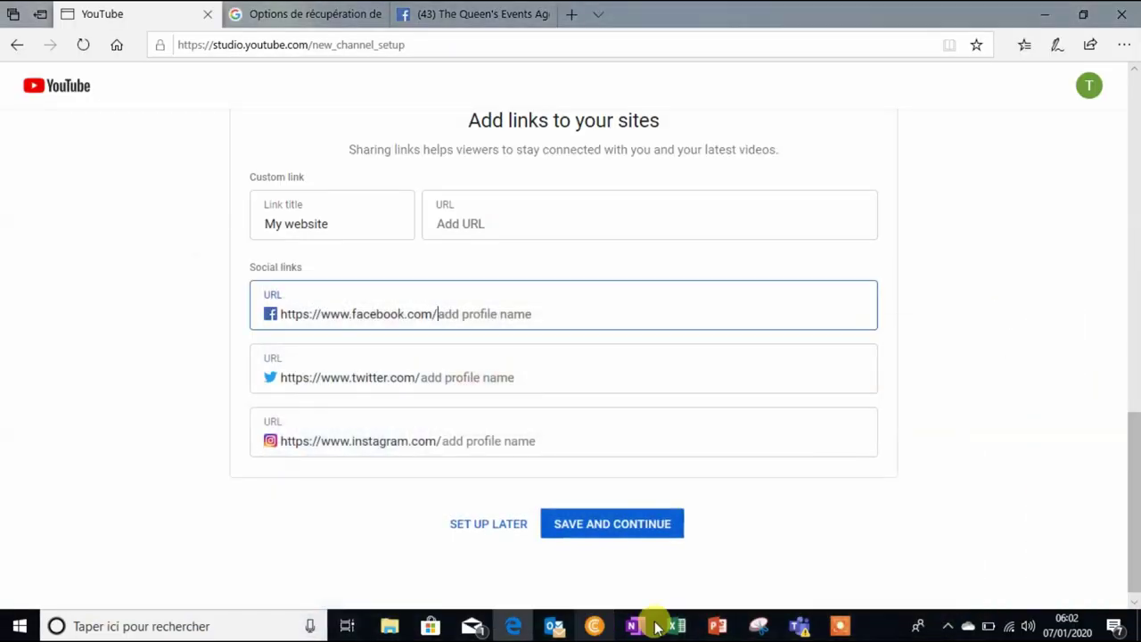
pyautogui.click(448, 11)
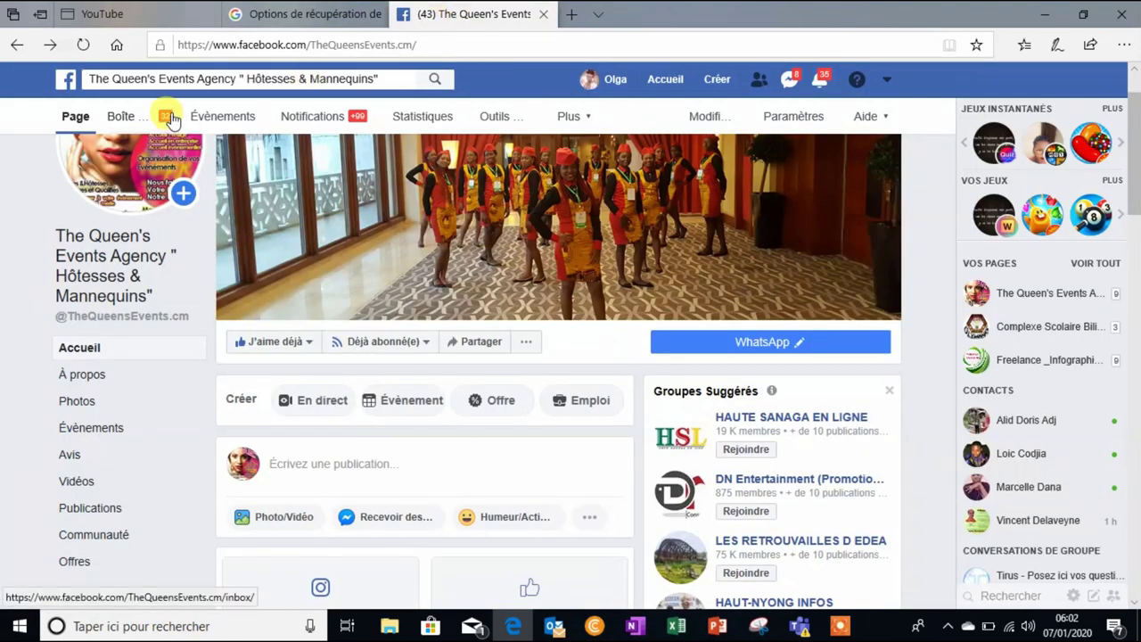
pyautogui.click(425, 38)
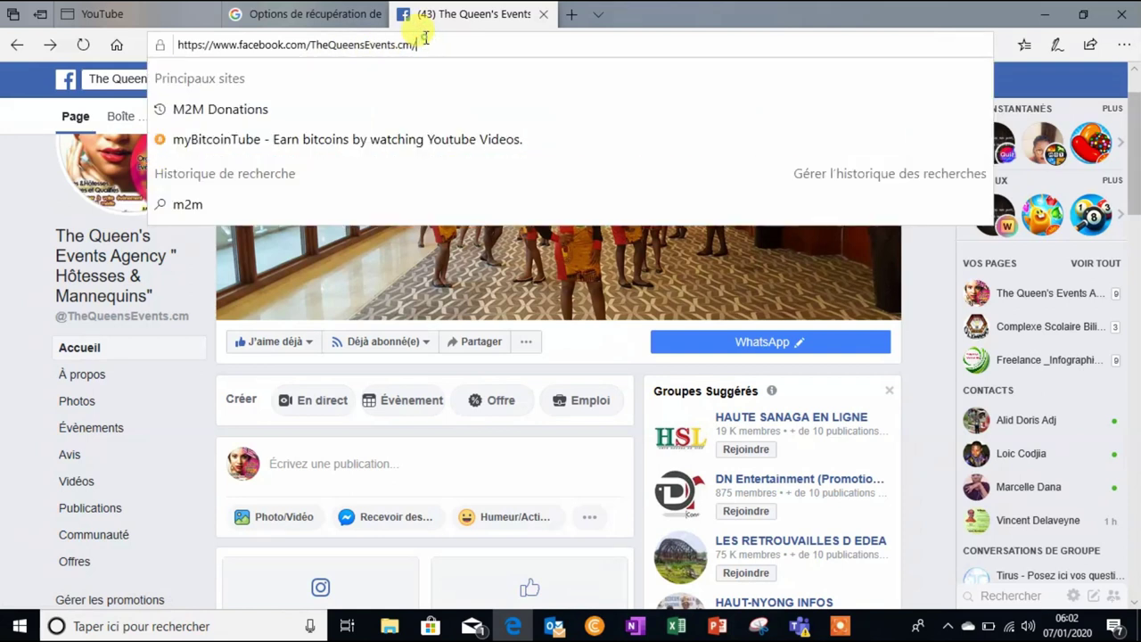
pyautogui.hotkey('ctrl', 'a')
pyautogui.click(190, 39)
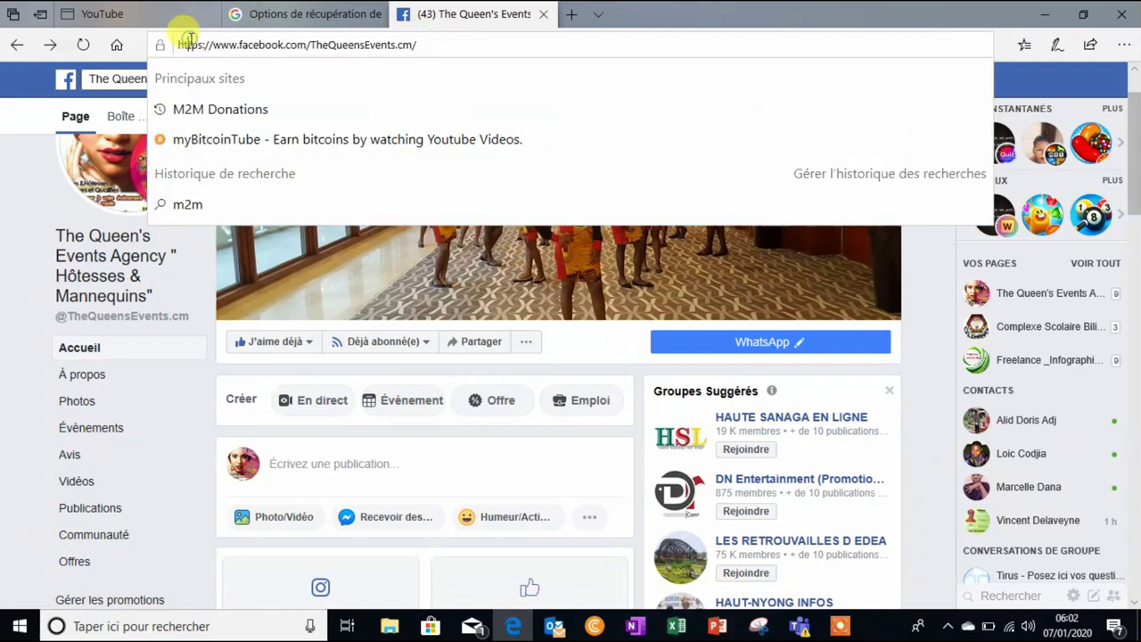
pyautogui.moveTo(415, 36); pyautogui.dragTo(179, 29)
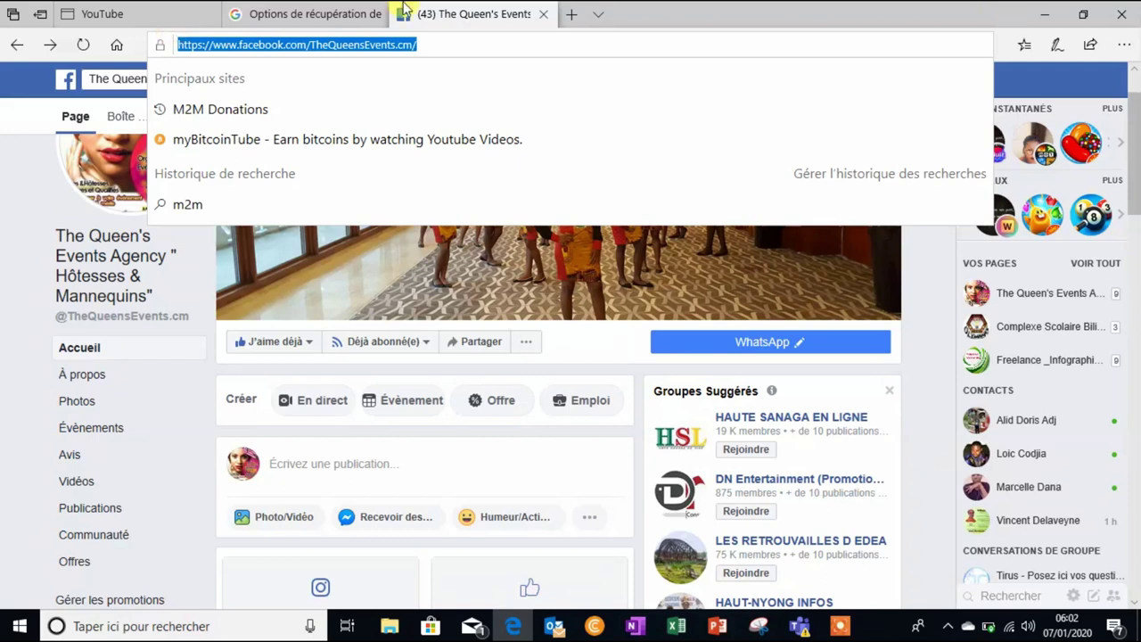
pyautogui.click(134, 16)
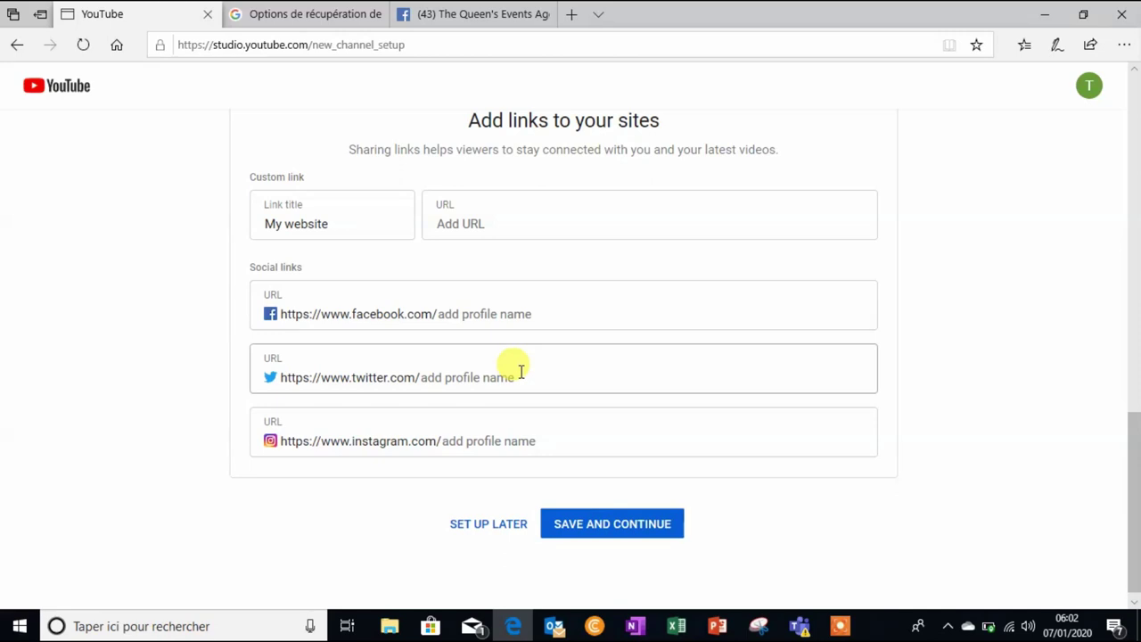
# Step: Copy the page name from the Facebook page's address and enter "TheQueensEvents.cm" as the Facebook social link, without the trailing slash
pyautogui.click(533, 318)
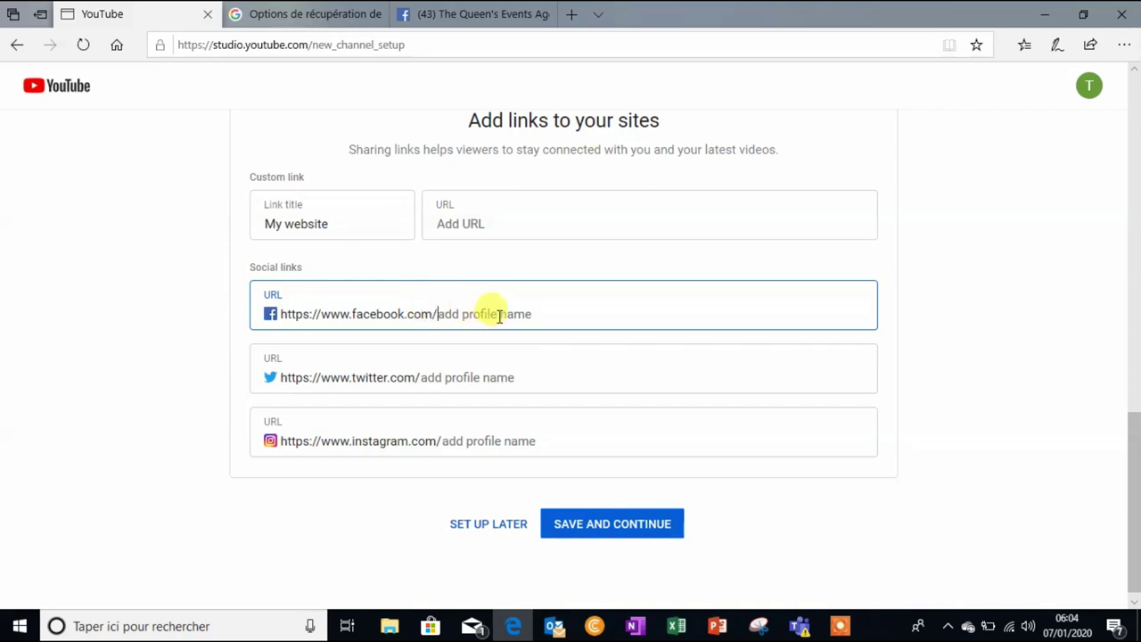
pyautogui.click(484, 13)
pyautogui.moveTo(440, 45); pyautogui.dragTo(316, 41)
pyautogui.hotkey('ctrl', 'c')
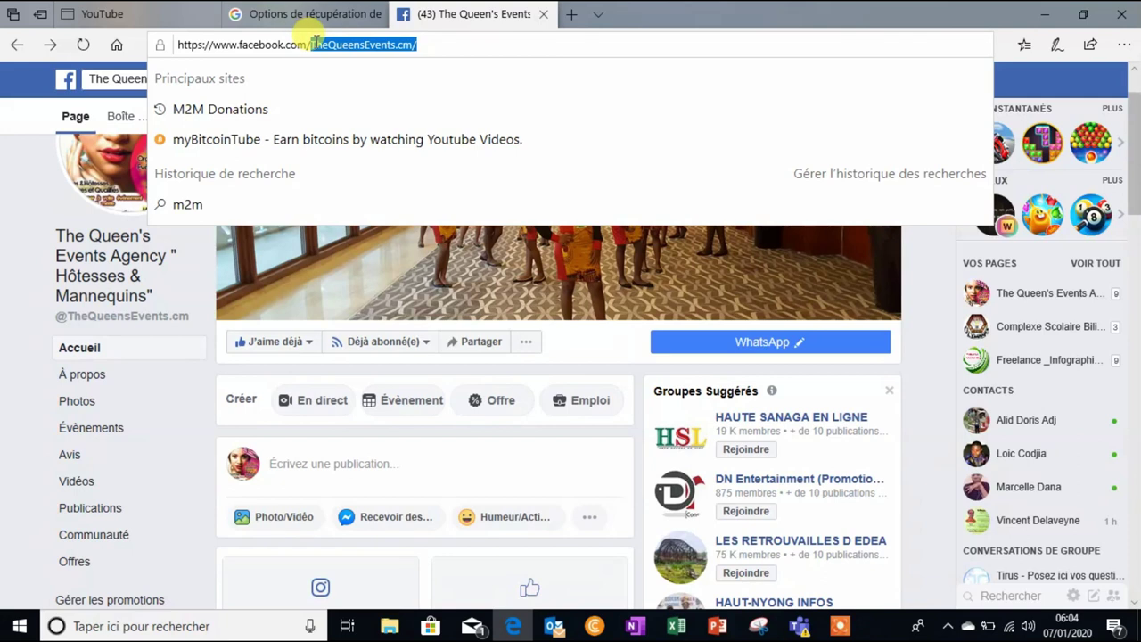
pyautogui.click(116, 13)
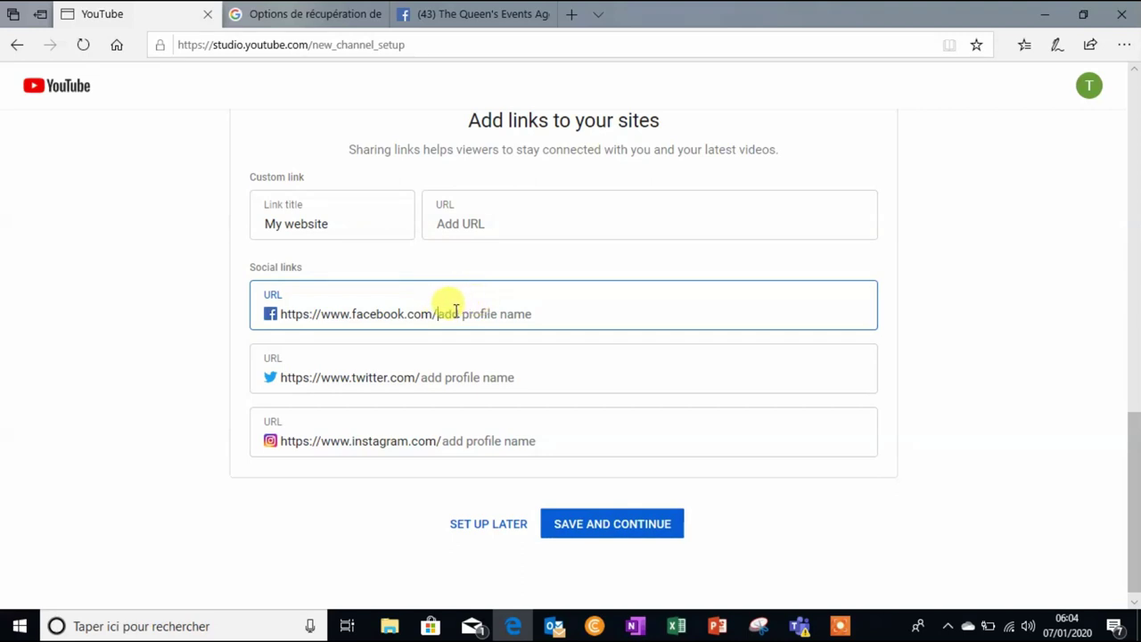
pyautogui.hotkey('ctrl', 'v')
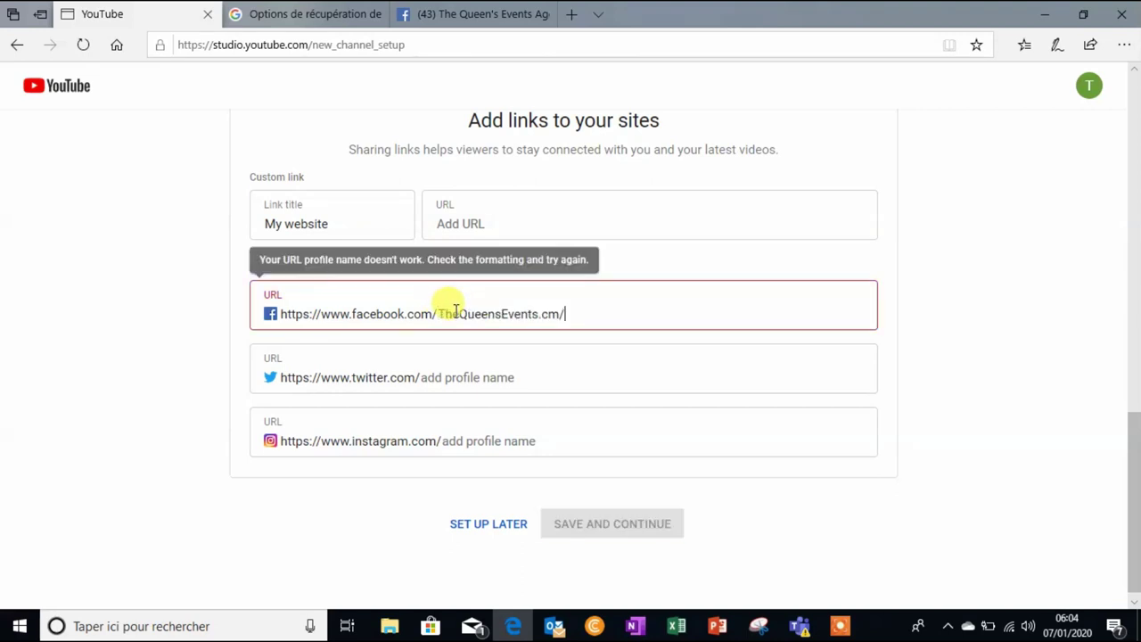
pyautogui.press('BackSpace')
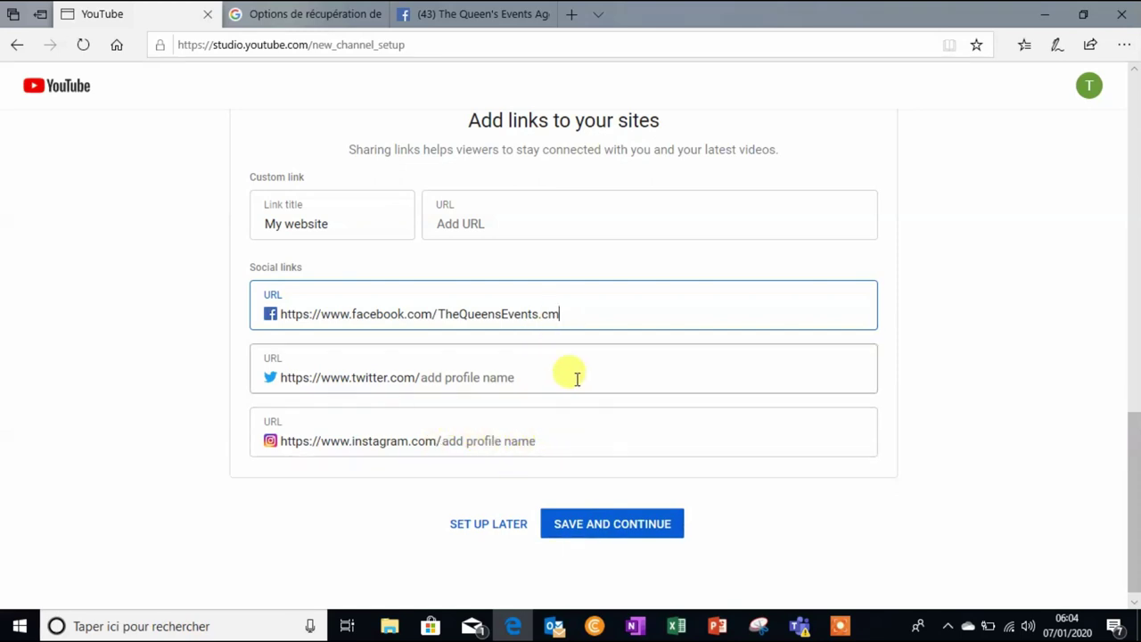
# Step: Save the channel setup, dismiss the channel customisation tip and look over the new channel's home page
pyautogui.click(615, 526)
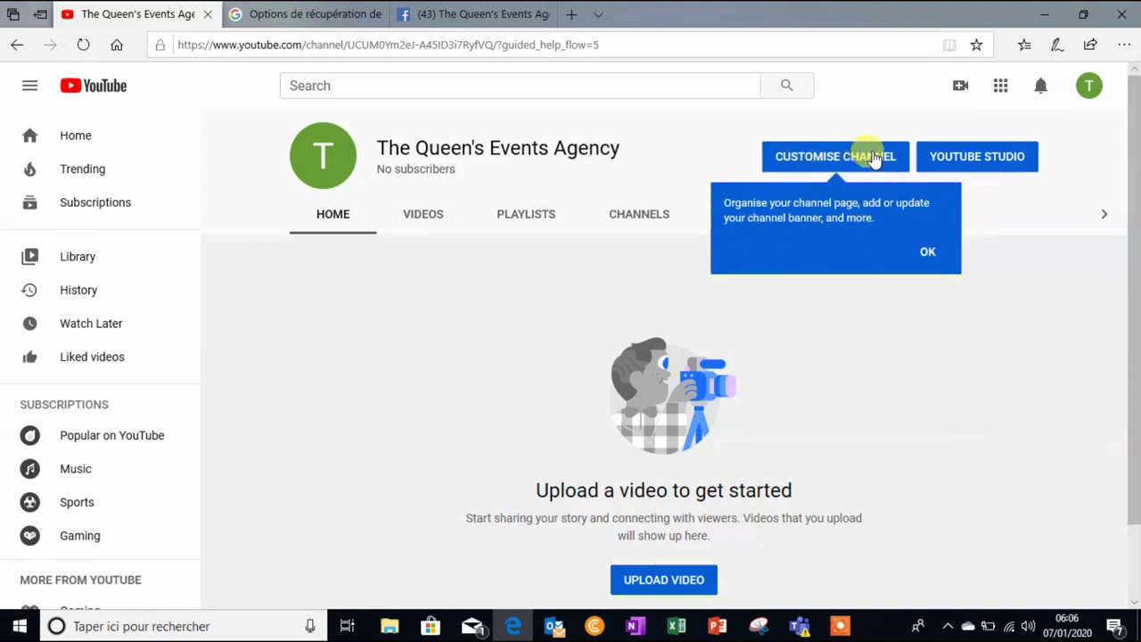
pyautogui.click(929, 253)
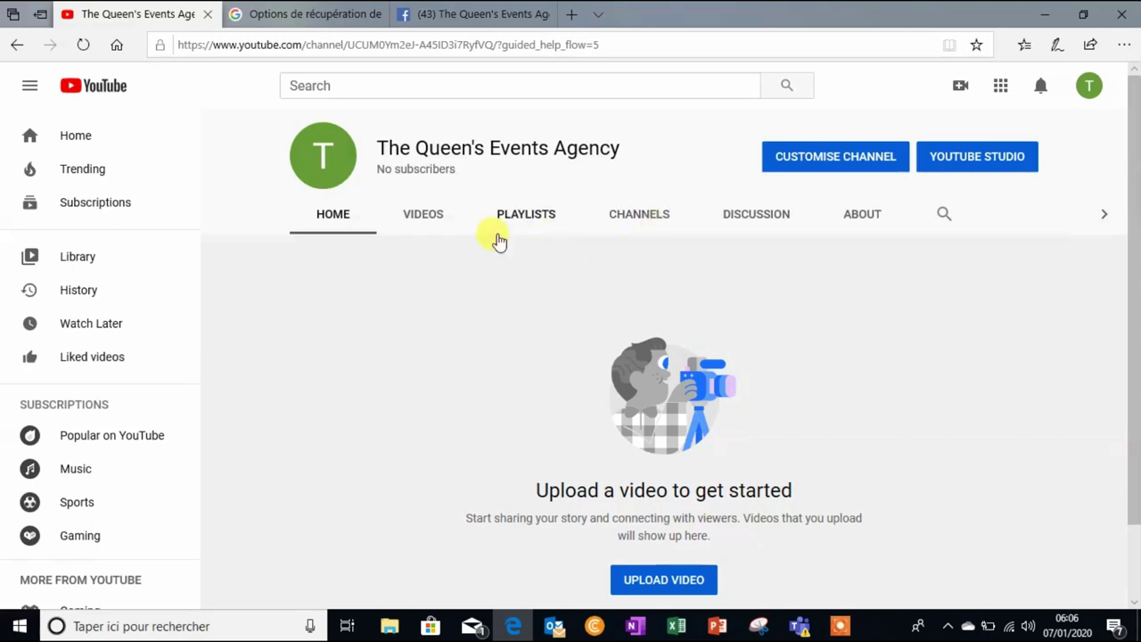
pyautogui.moveTo(1136, 266); pyautogui.dragTo(1109, 248)
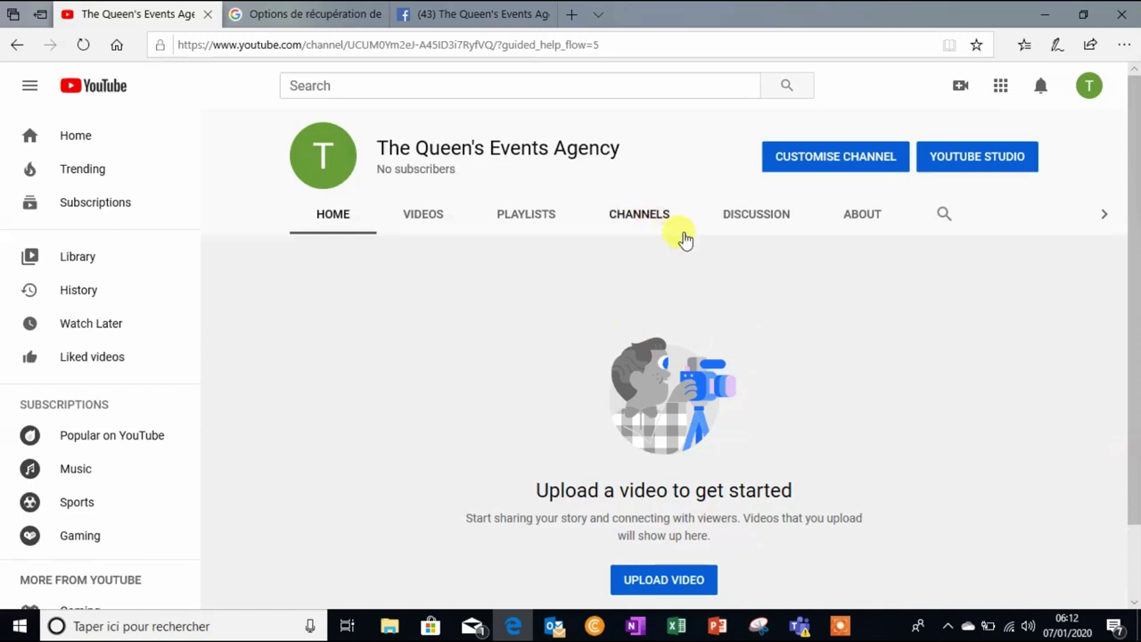
pyautogui.moveTo(1136, 174); pyautogui.dragTo(1137, 276)
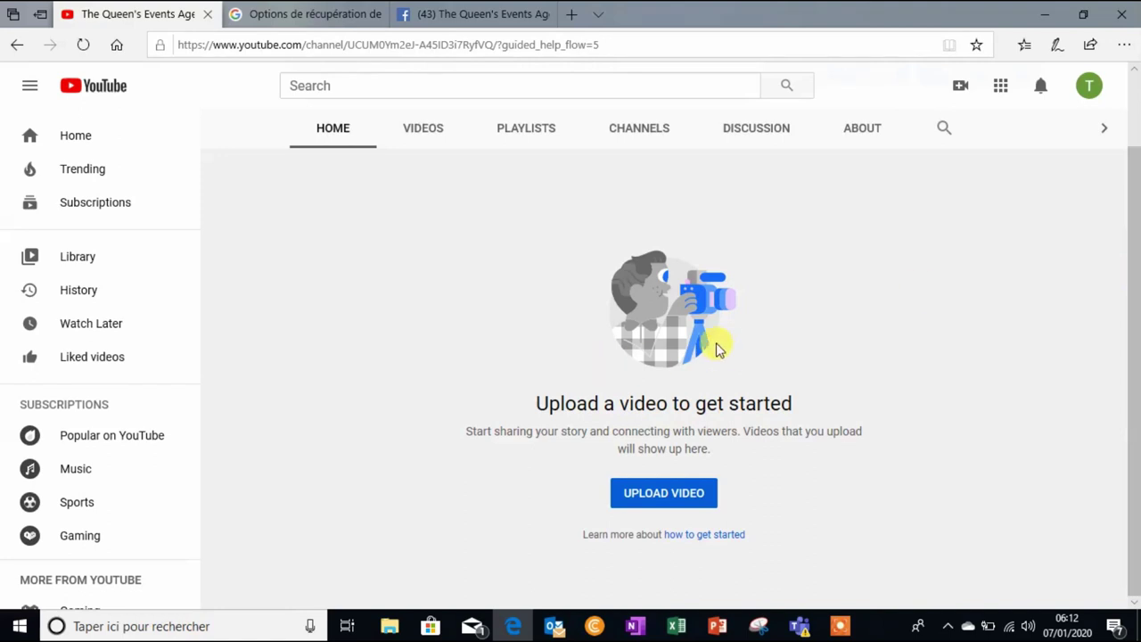
pyautogui.moveTo(1136, 276); pyautogui.dragTo(1134, 140)
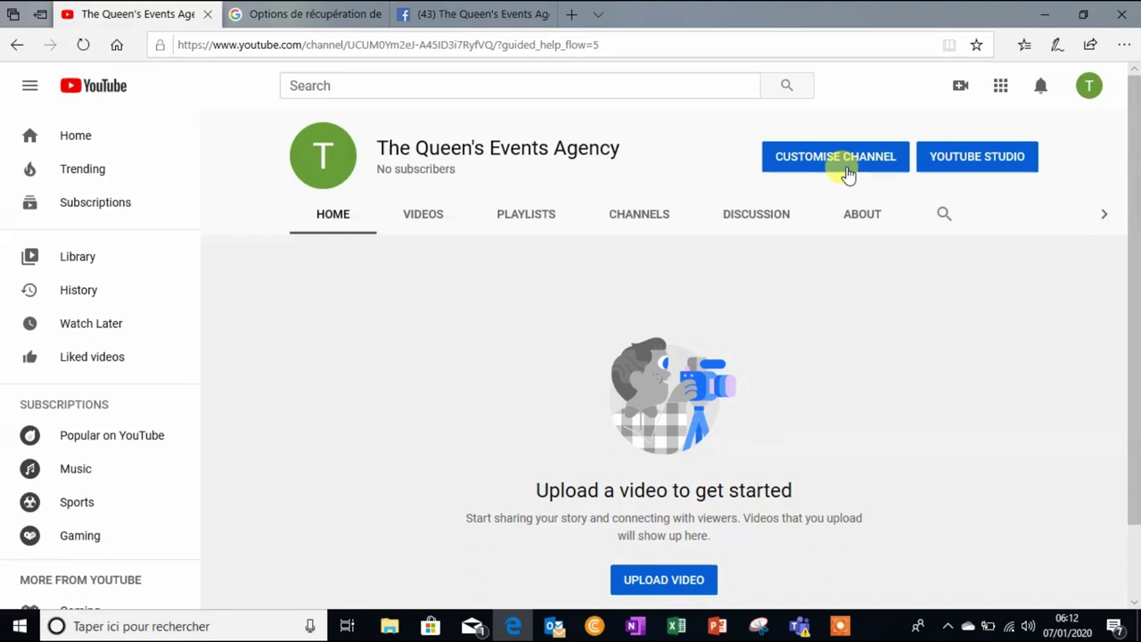
# Step: Open YouTube Studio for the channel and dismiss its welcome message and the upload tool tip
pyautogui.click(1006, 163)
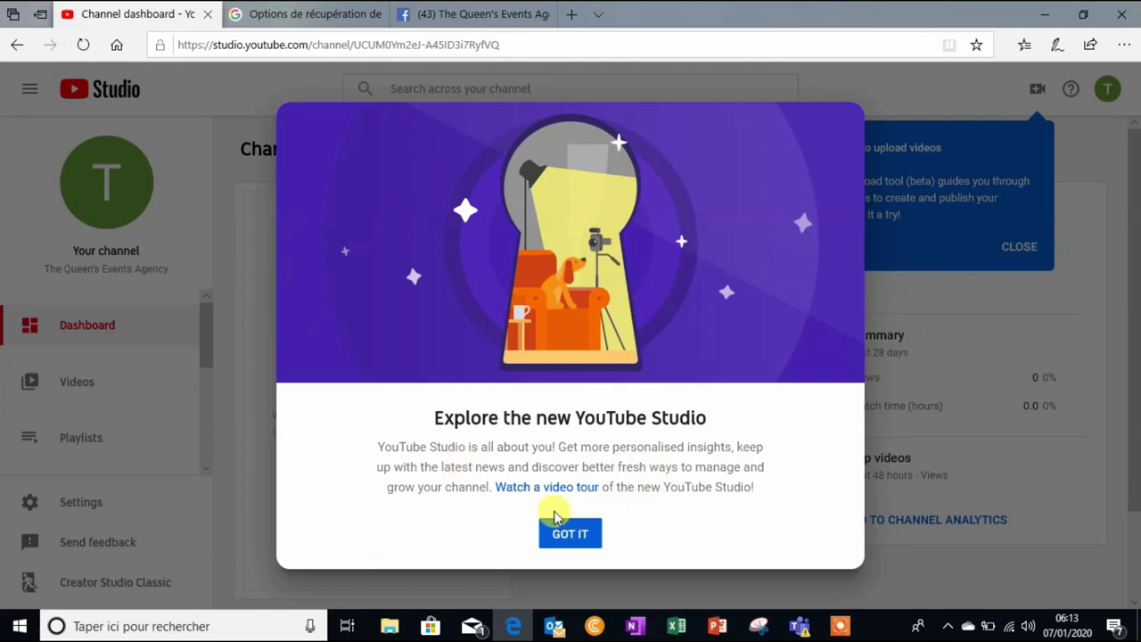
pyautogui.click(570, 533)
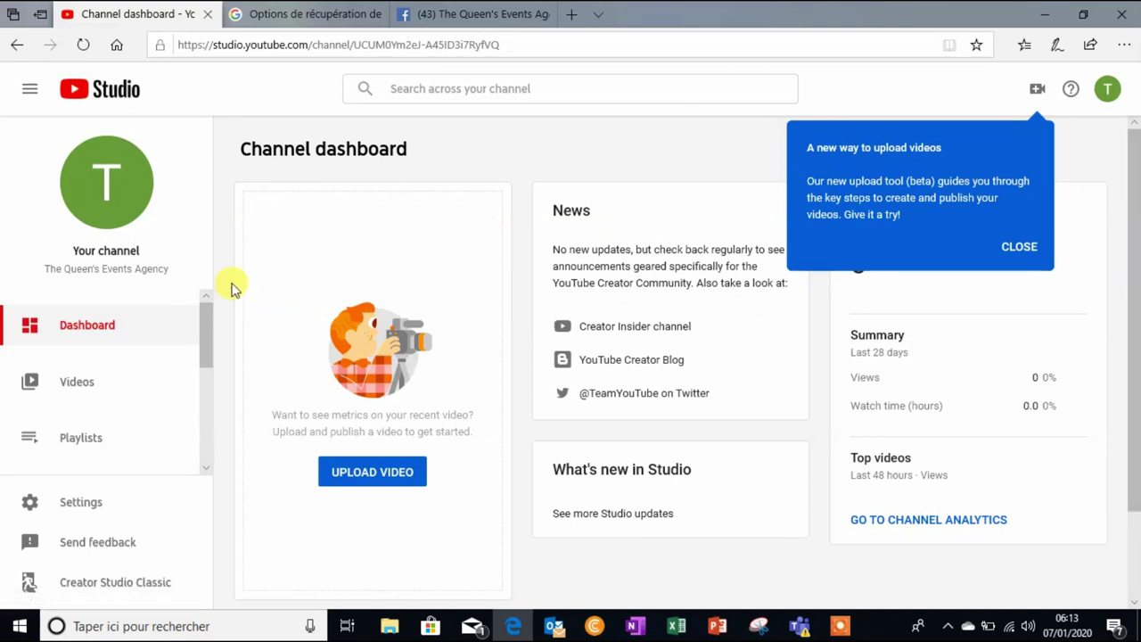
pyautogui.click(1017, 249)
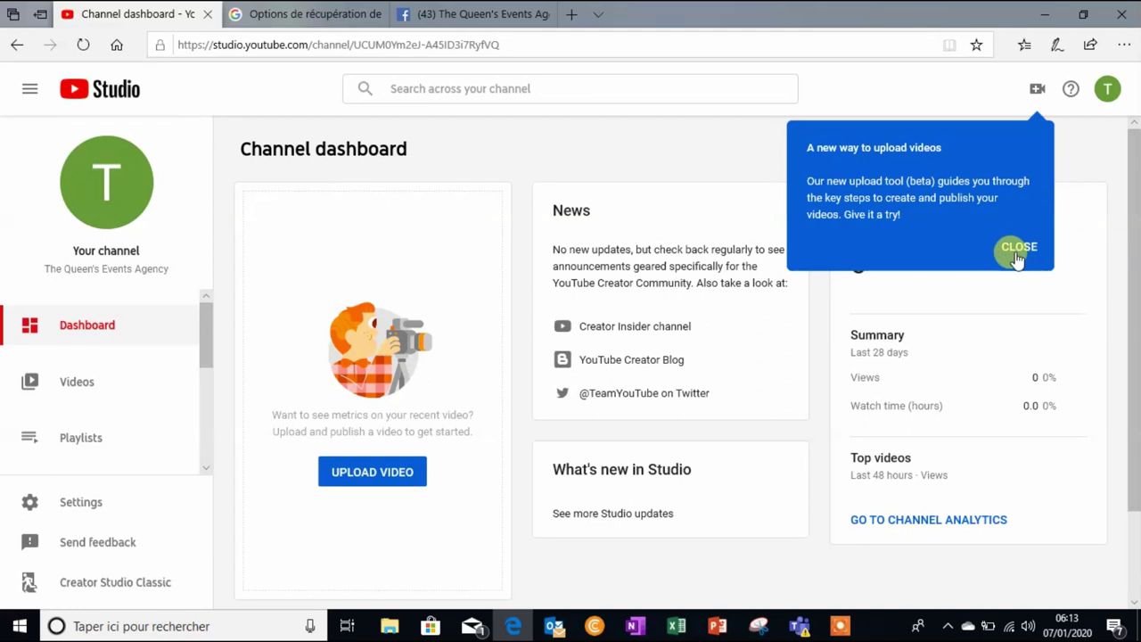
# Step: Look over the channel dashboard in YouTube Studio and return to the channel's YouTube page
pyautogui.moveTo(1138, 234)
pyautogui.mouseDown()
pyautogui.moveTo(1139, 326)
pyautogui.moveTo(1127, 216)
pyautogui.mouseUp()
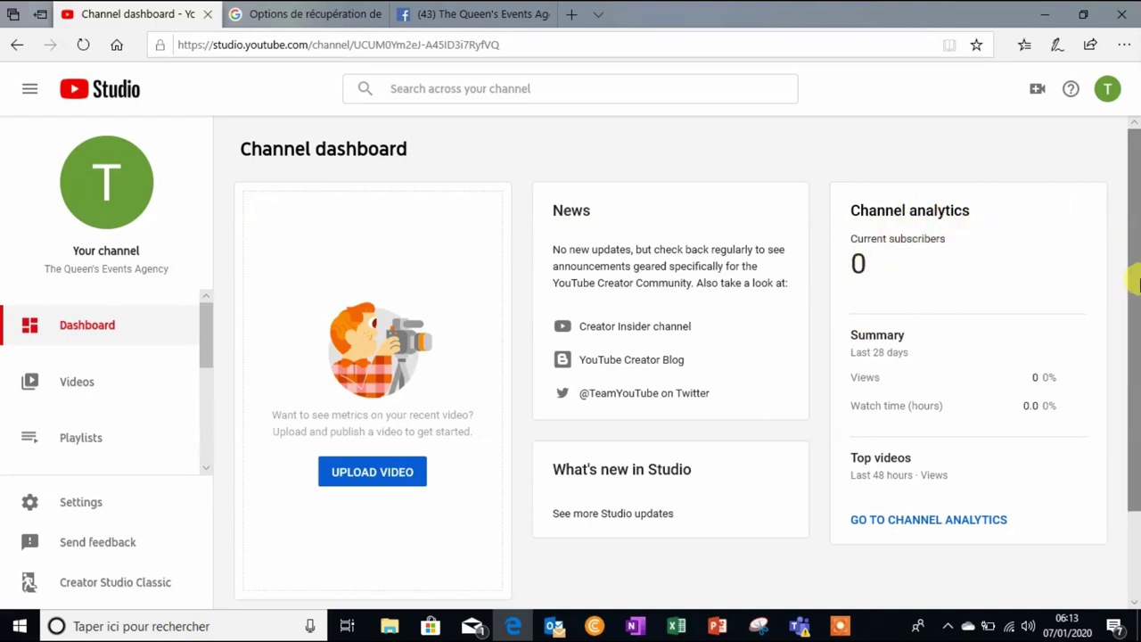
pyautogui.moveTo(1138, 287); pyautogui.dragTo(1137, 379)
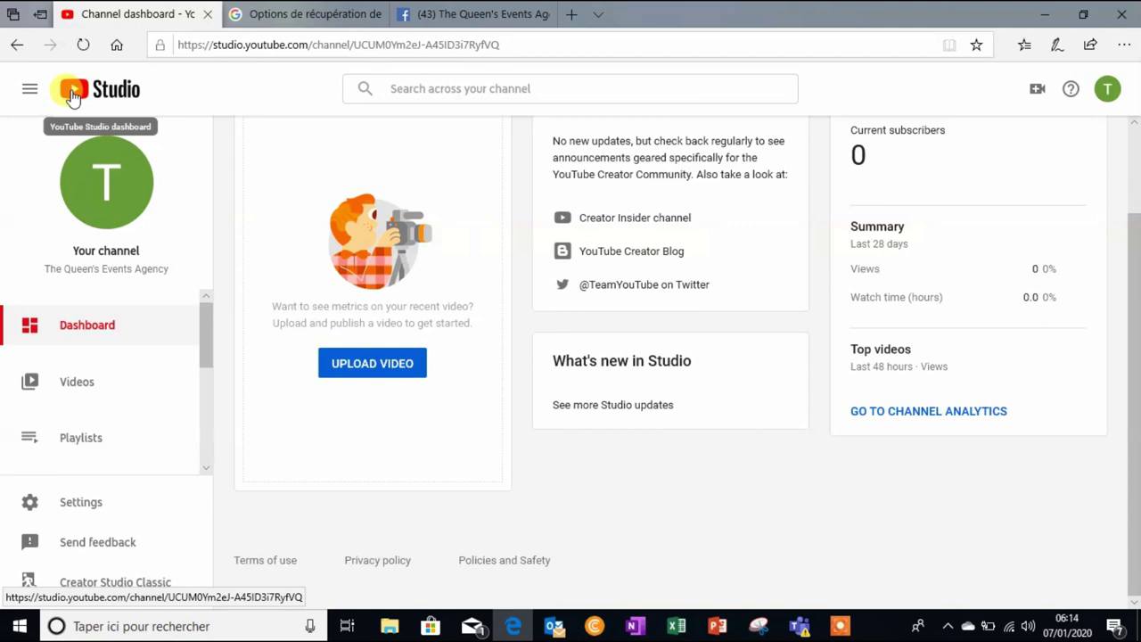
pyautogui.click(19, 46)
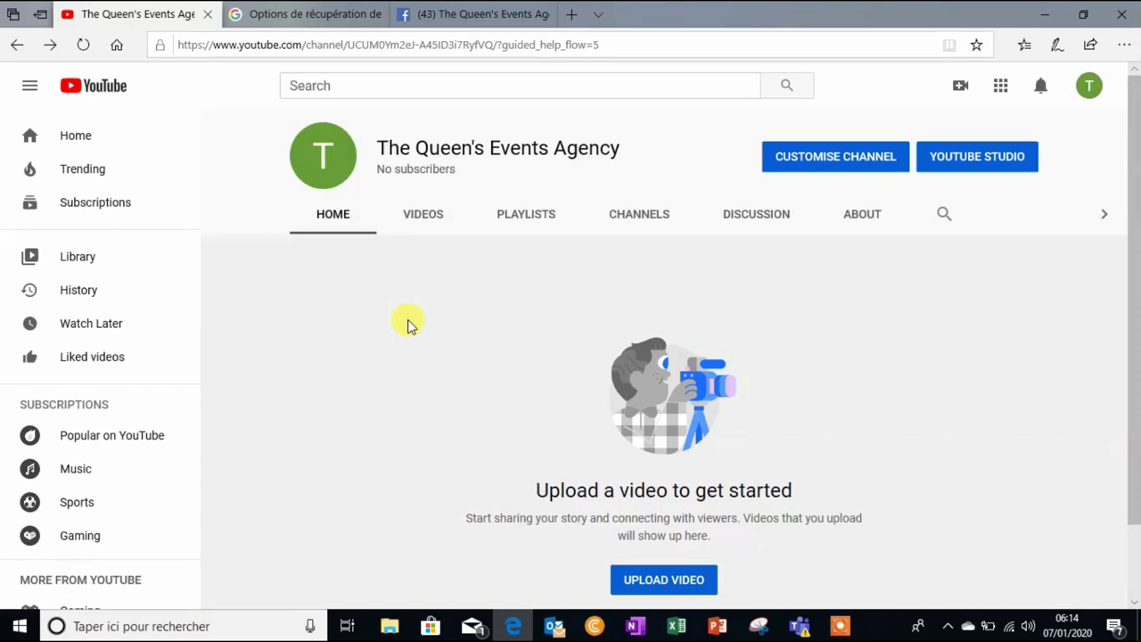
# Step: View the channel's Discussion section and return to its Home section
pyautogui.scroll(5, 535, 274)
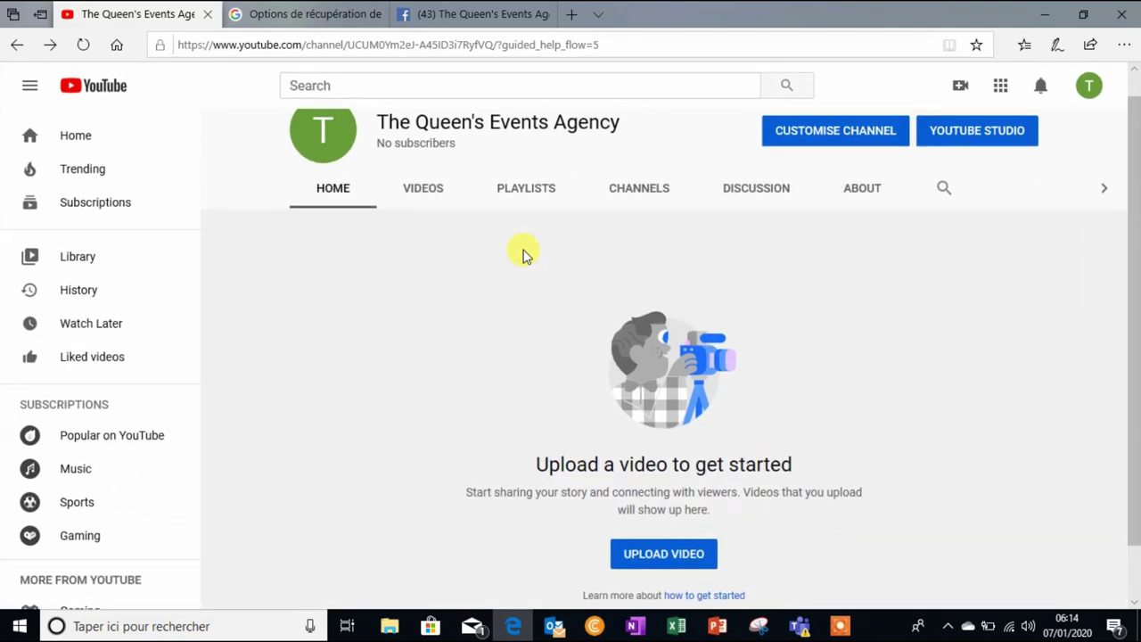
pyautogui.click(720, 203)
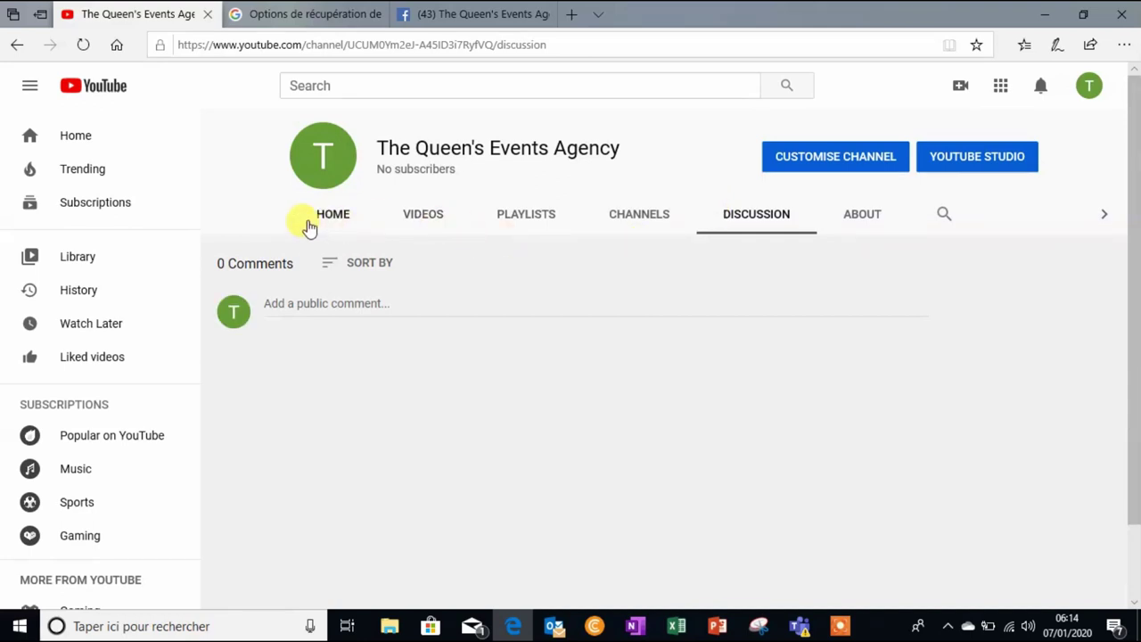
pyautogui.click(325, 225)
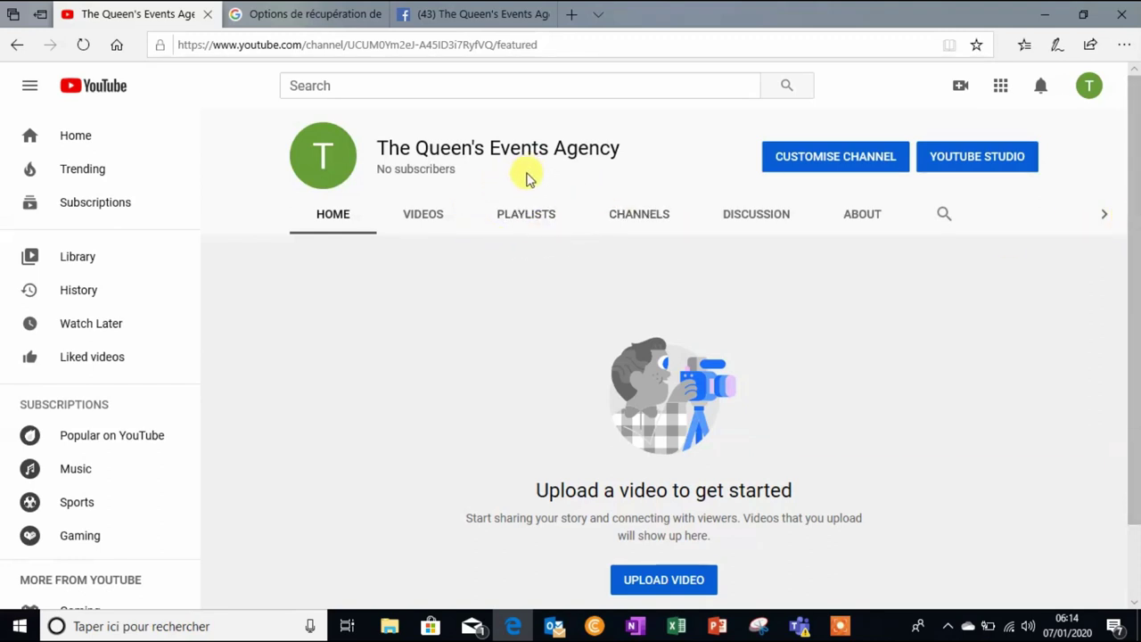
# Step: Start customising the channel and open the linked brand account's photo page to edit the channel icon
pyautogui.click(819, 169)
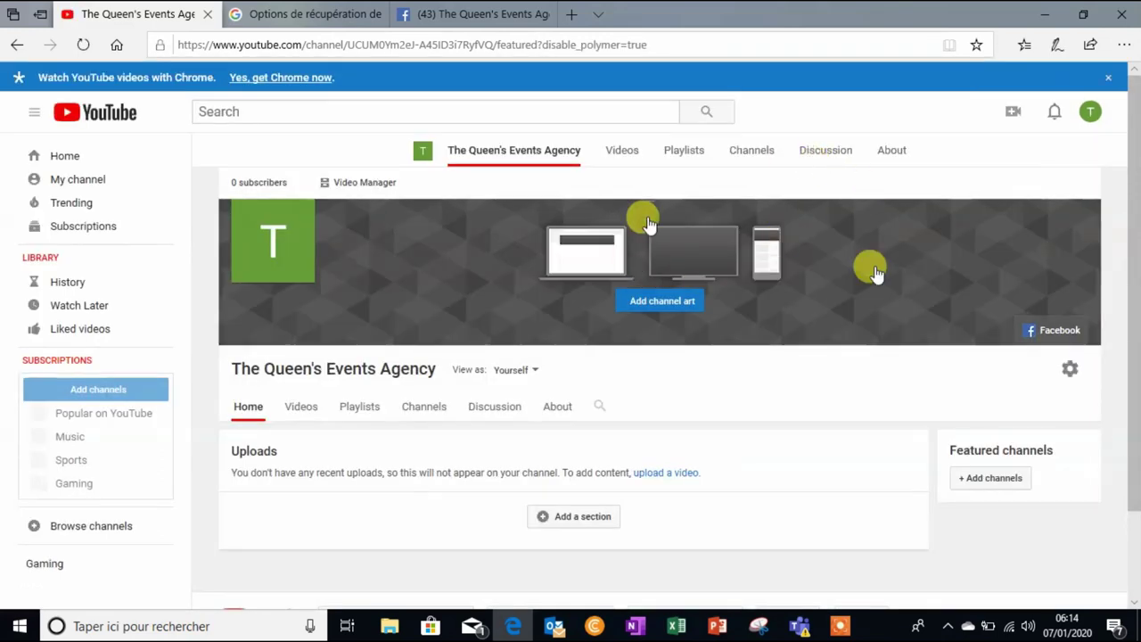
pyautogui.scroll(-1, 945, 237)
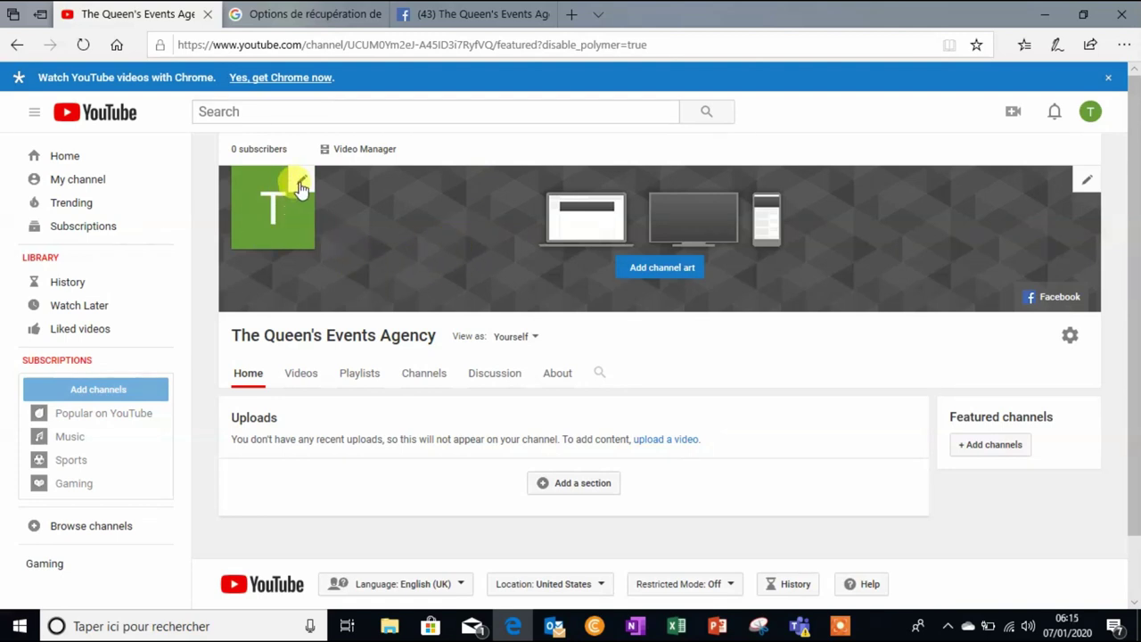
pyautogui.click(302, 186)
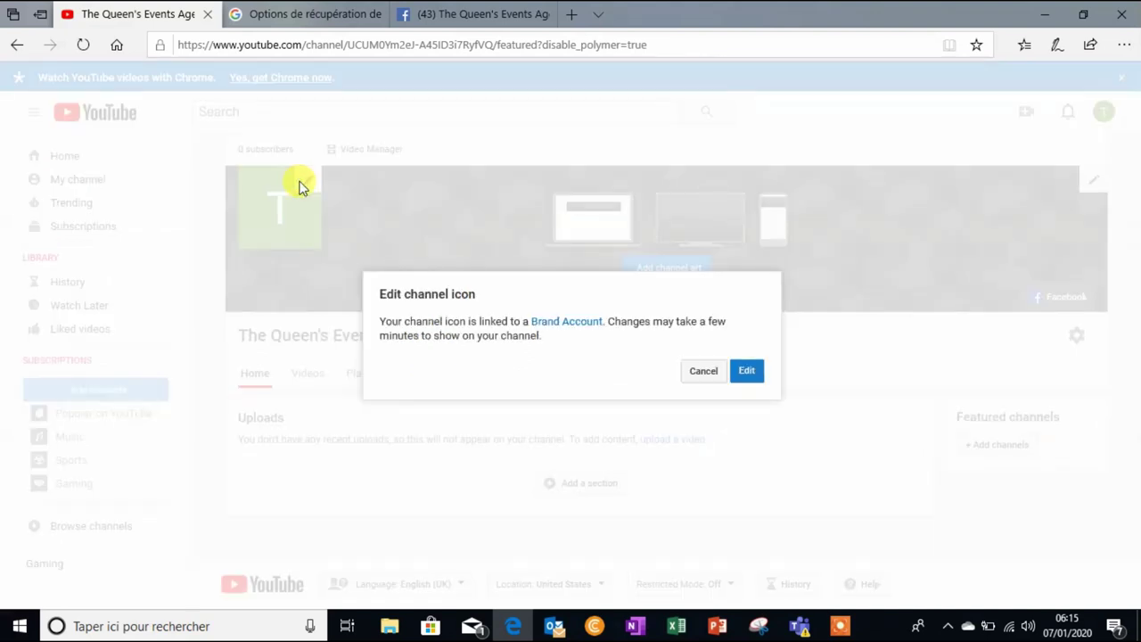
pyautogui.click(749, 373)
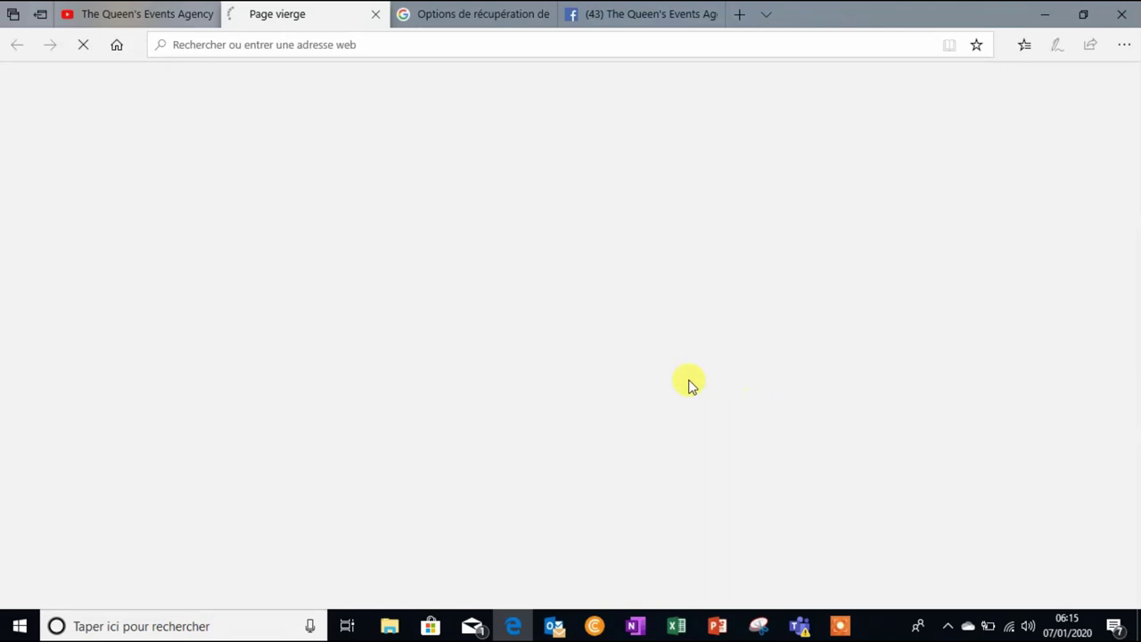
# Step: Save the featured group photo from the agency's Facebook page to the Images folder as "ho", and close the photo
pyautogui.click(688, 13)
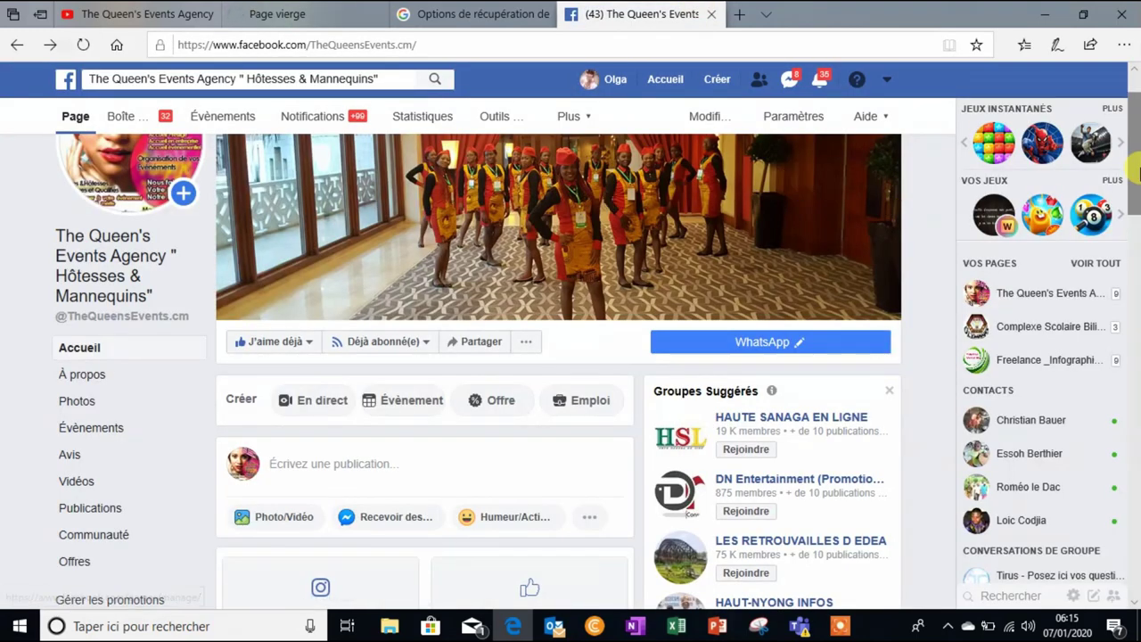
pyautogui.moveTo(1133, 172); pyautogui.dragTo(1135, 370)
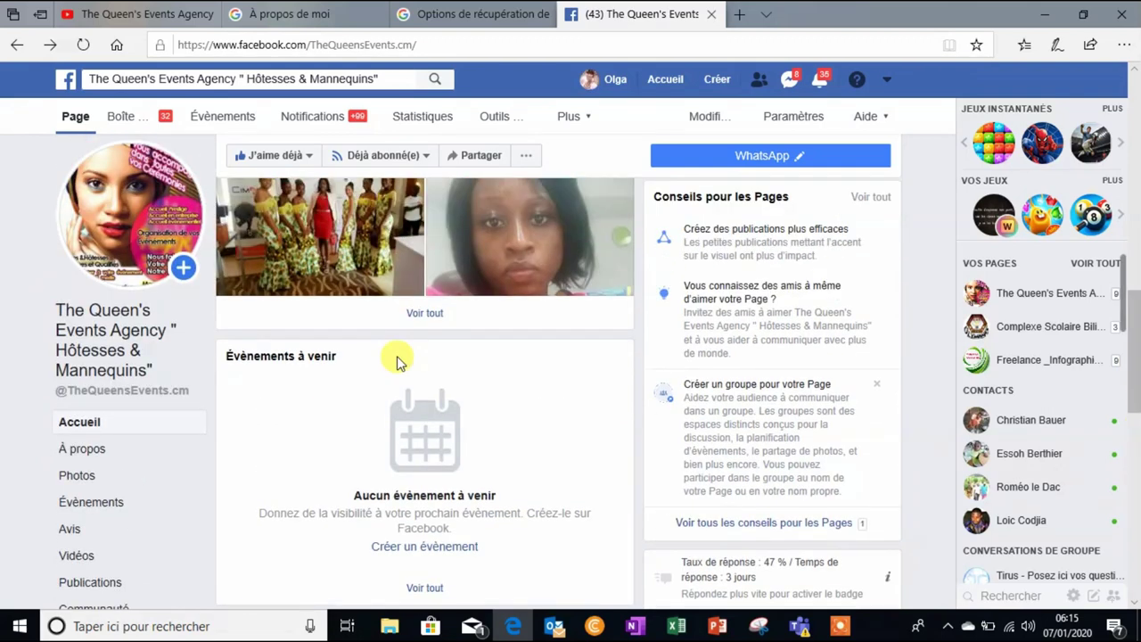
pyautogui.click(324, 211)
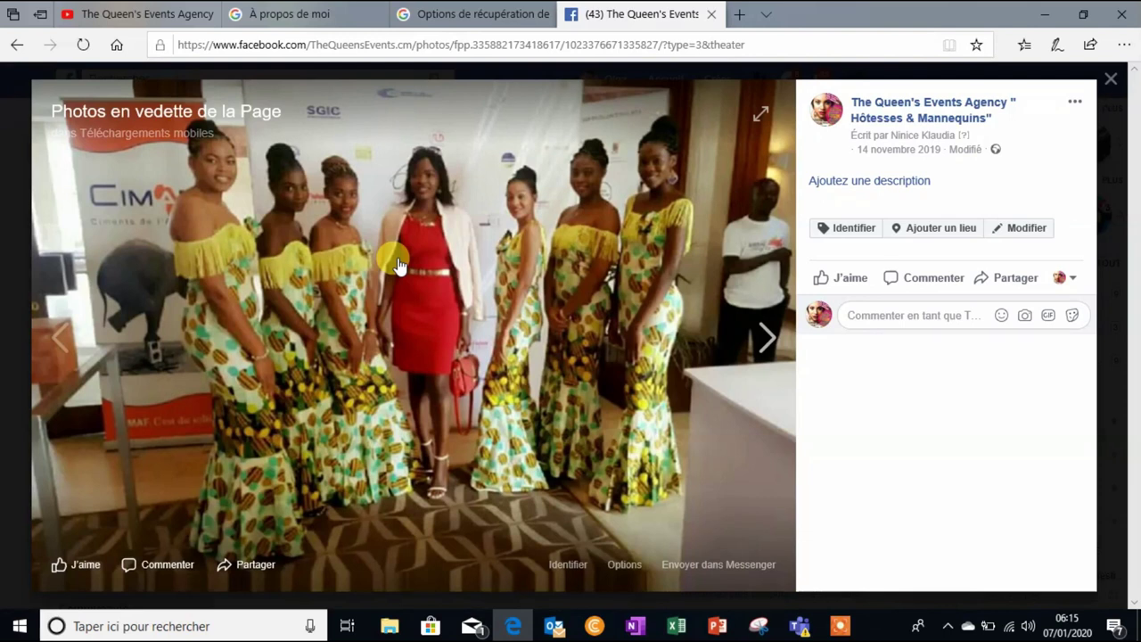
pyautogui.rightClick(396, 256)
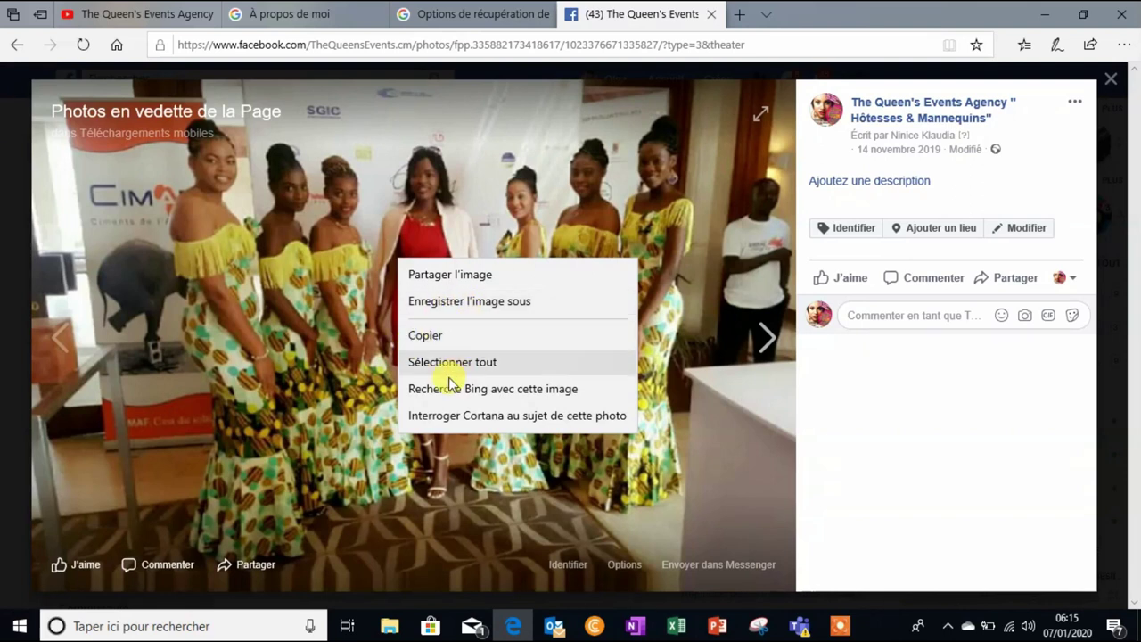
pyautogui.click(439, 302)
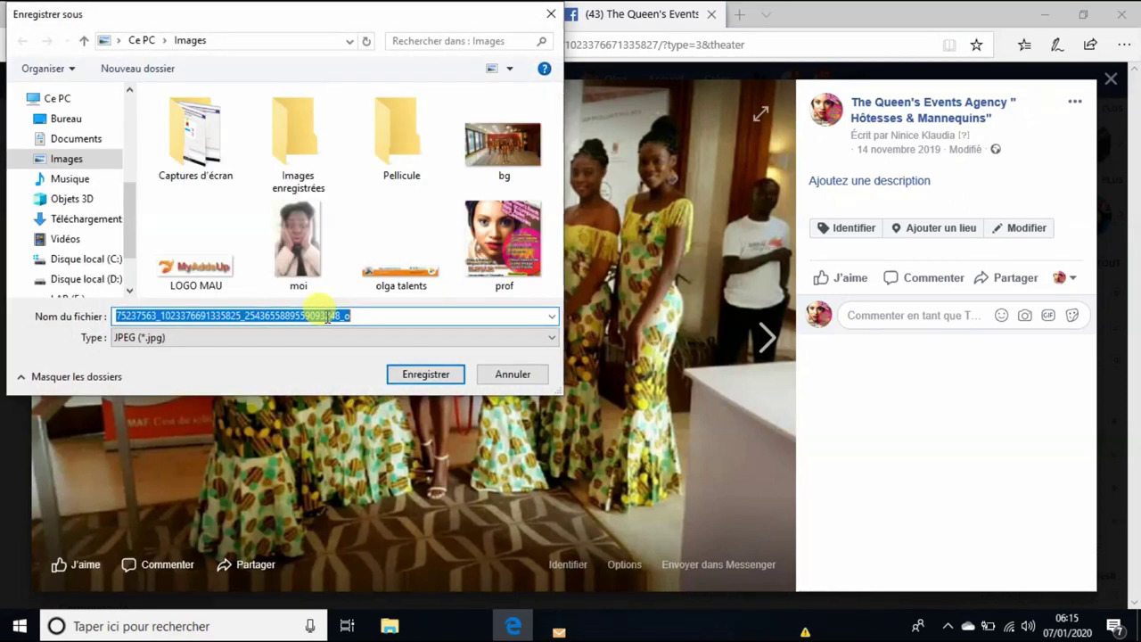
pyautogui.write('ho')
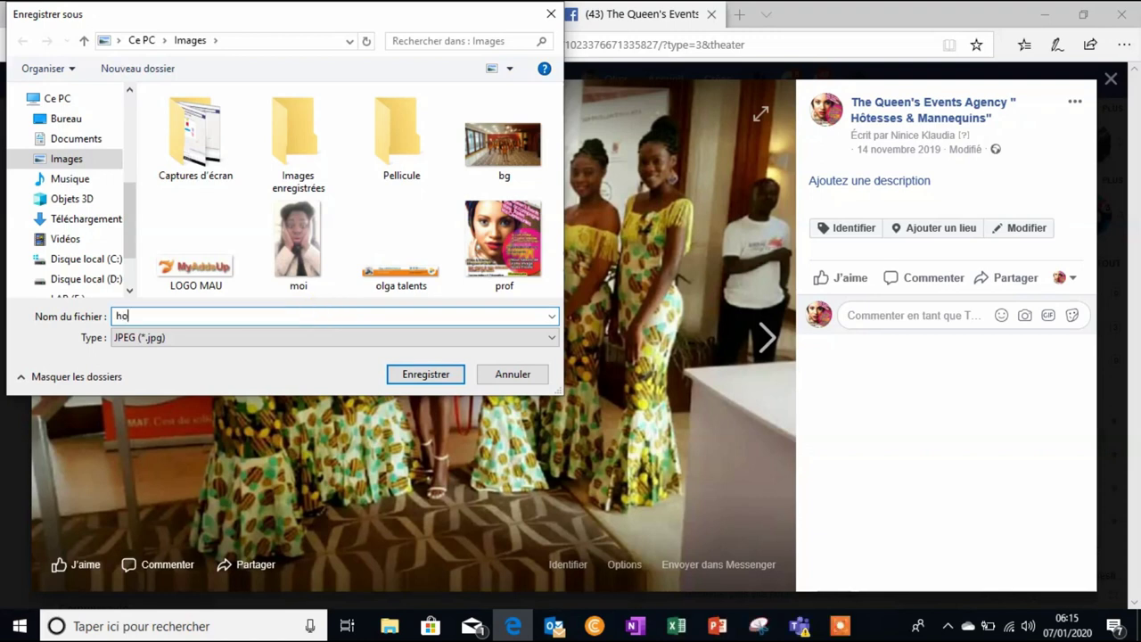
pyautogui.click(426, 375)
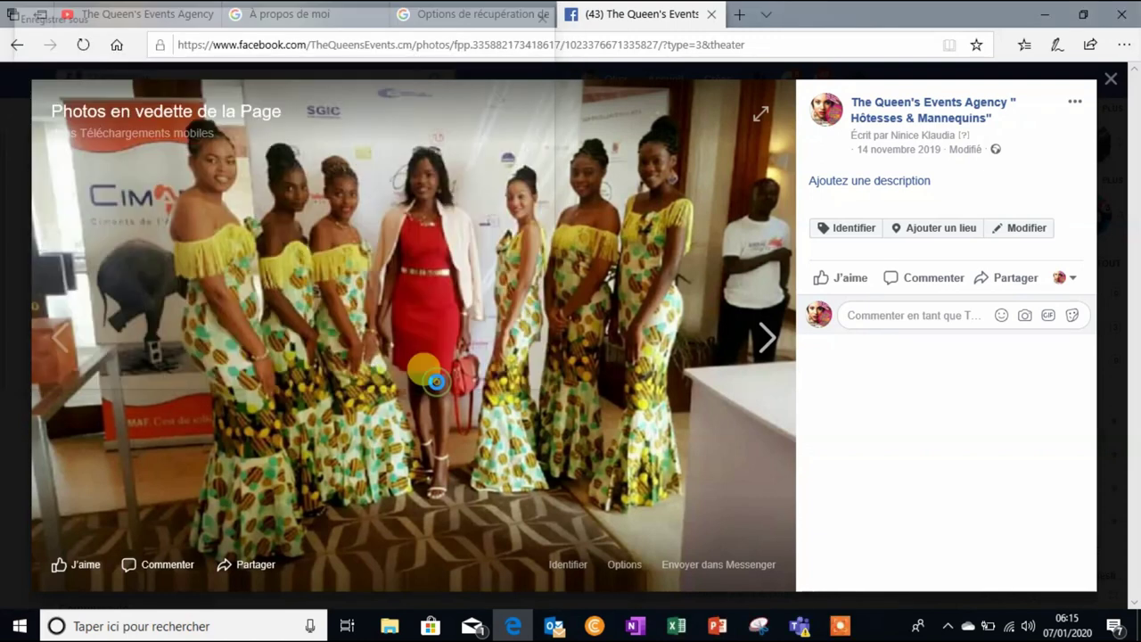
pyautogui.click(1110, 313)
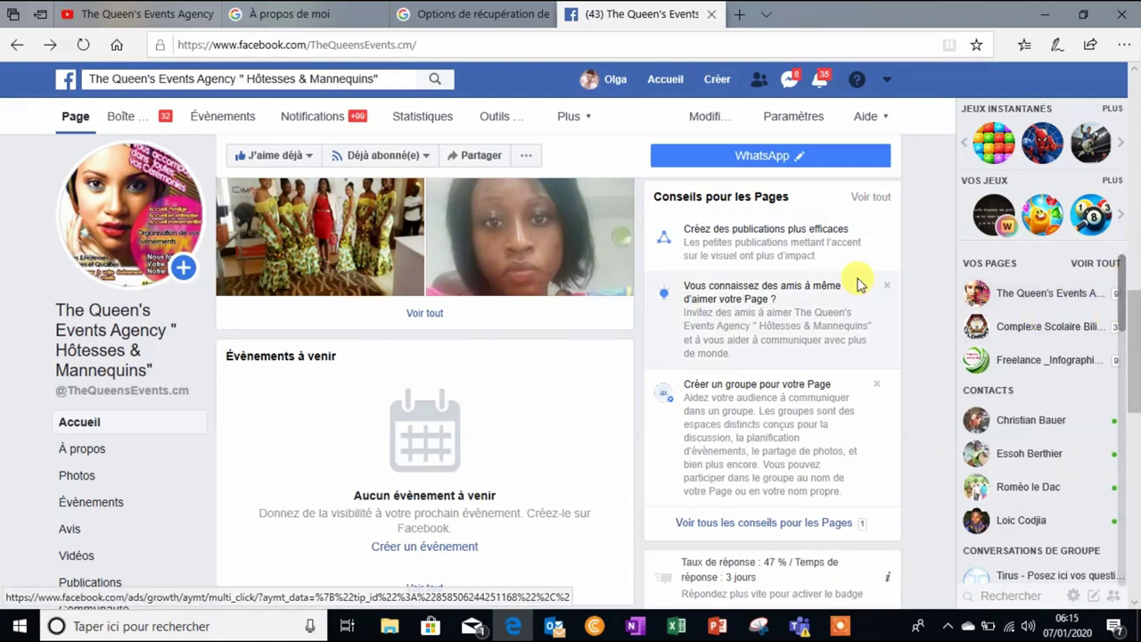
pyautogui.moveTo(1126, 359); pyautogui.dragTo(1102, 147)
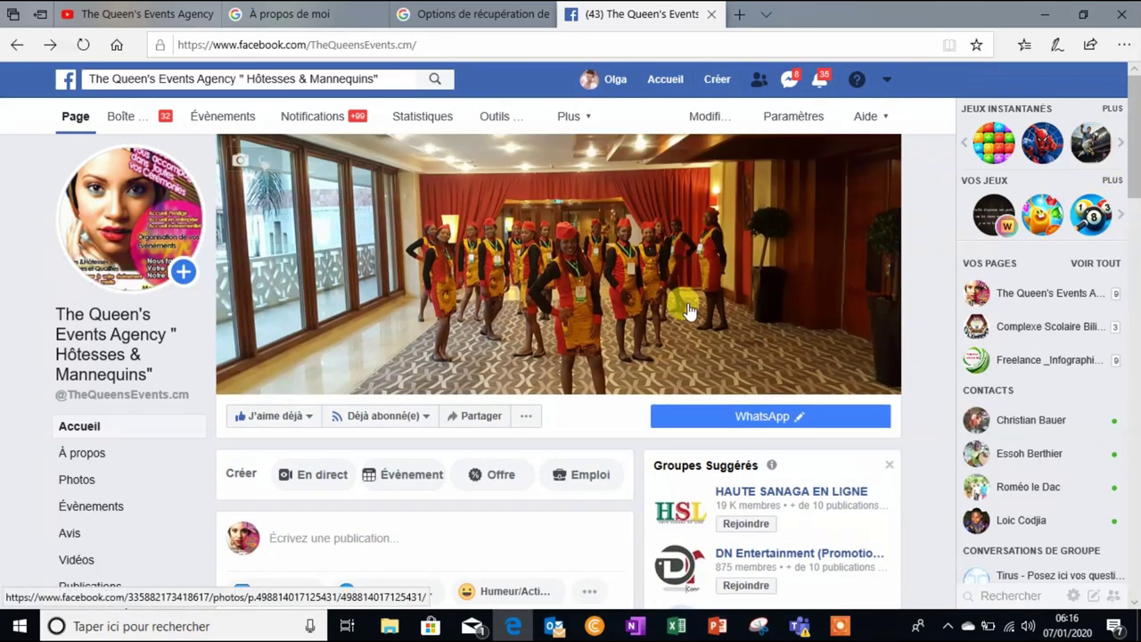
pyautogui.moveTo(187, 9)
pyautogui.mouseDown()
pyautogui.moveTo(331, 10)
pyautogui.moveTo(205, 9)
pyautogui.mouseUp()
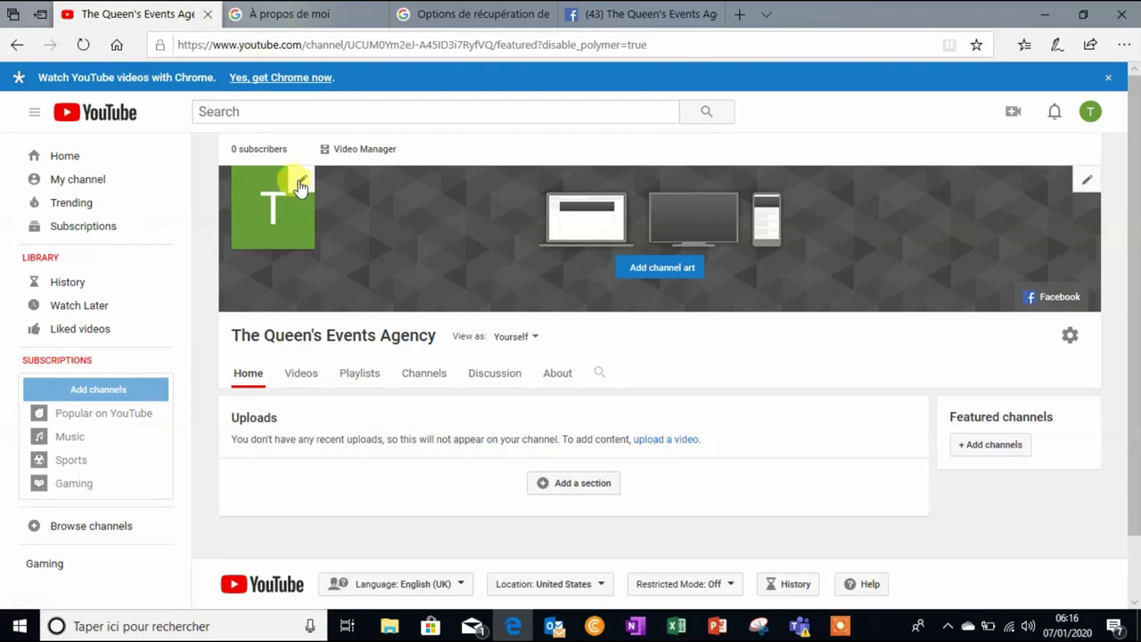
pyautogui.click(300, 179)
pyautogui.click(745, 370)
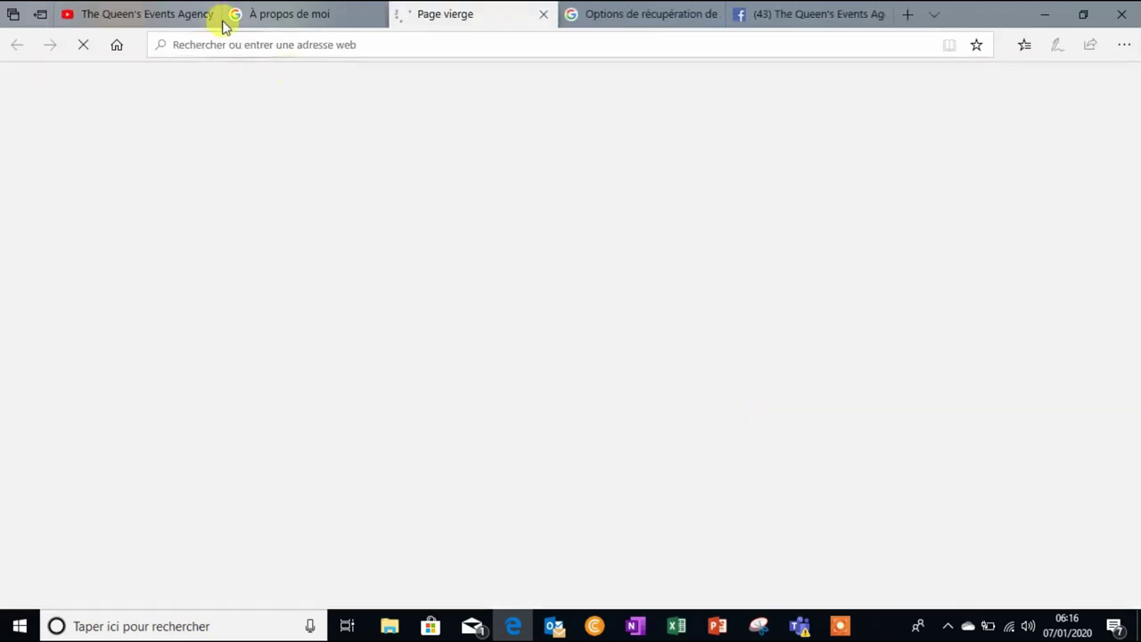
pyautogui.click(154, 8)
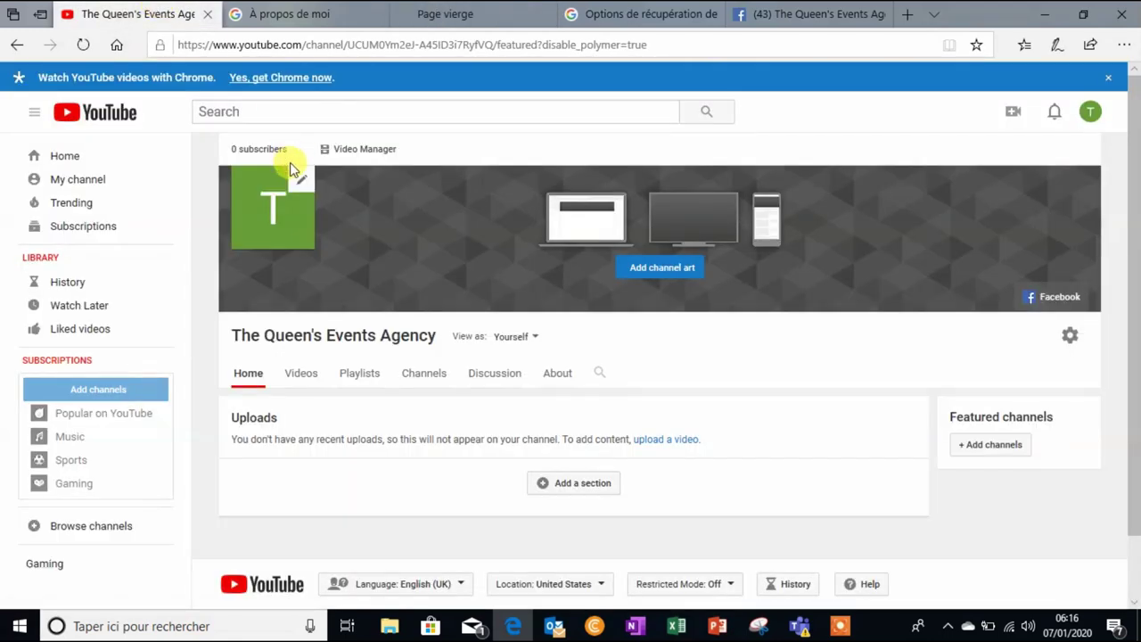
pyautogui.click(301, 183)
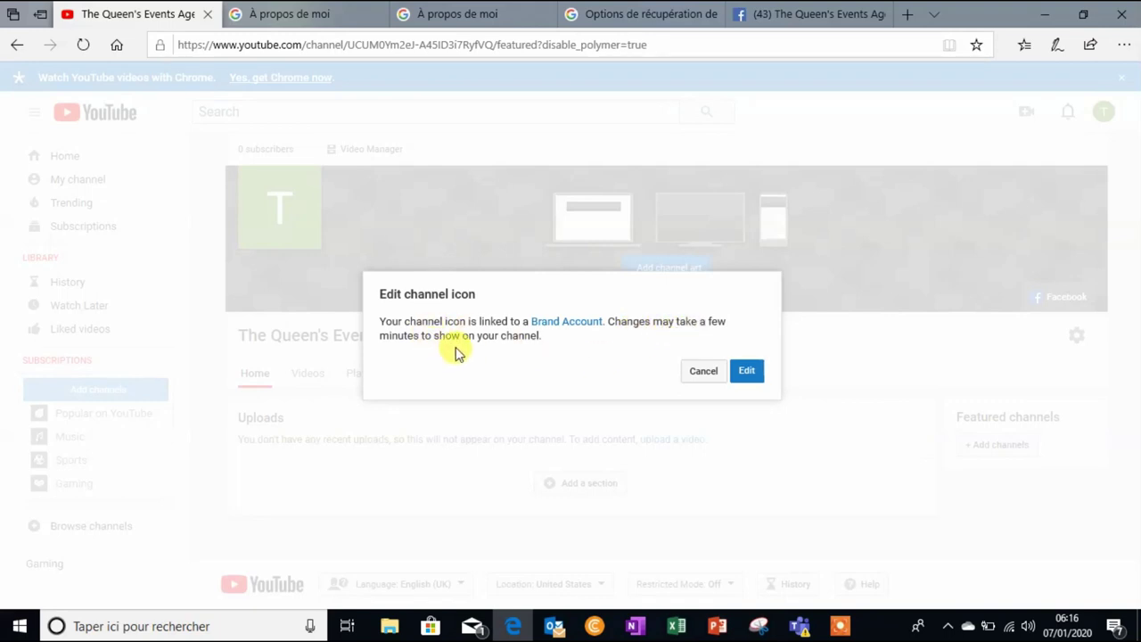
pyautogui.click(701, 371)
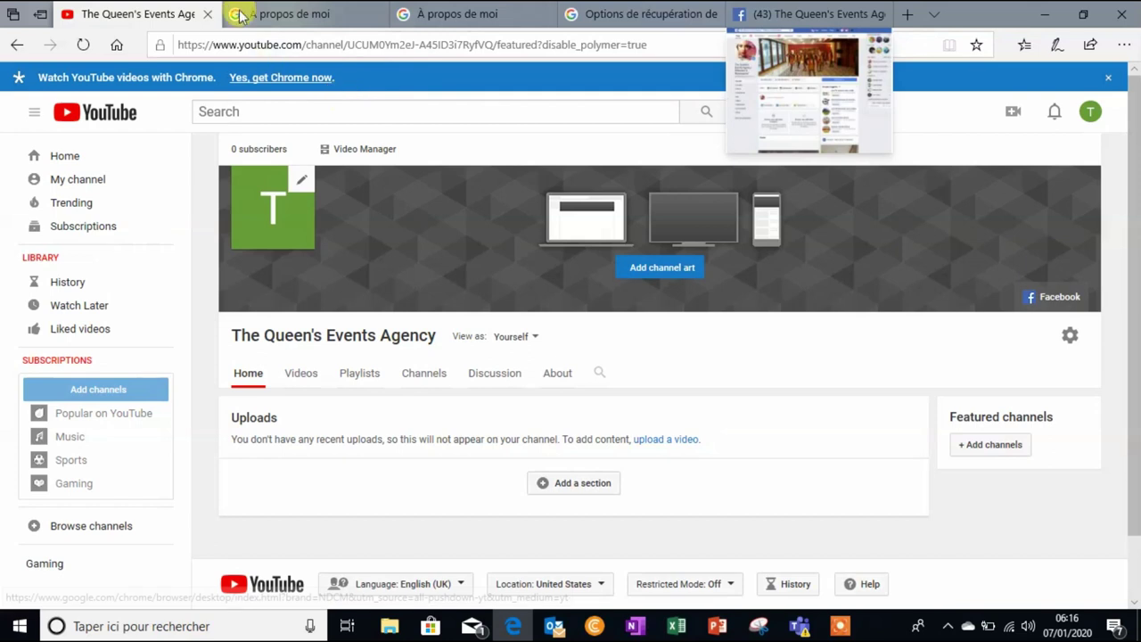
# Step: Try to import the "prof" picture as the profile photo on the Google "À propos de moi" page
pyautogui.moveTo(310, 18)
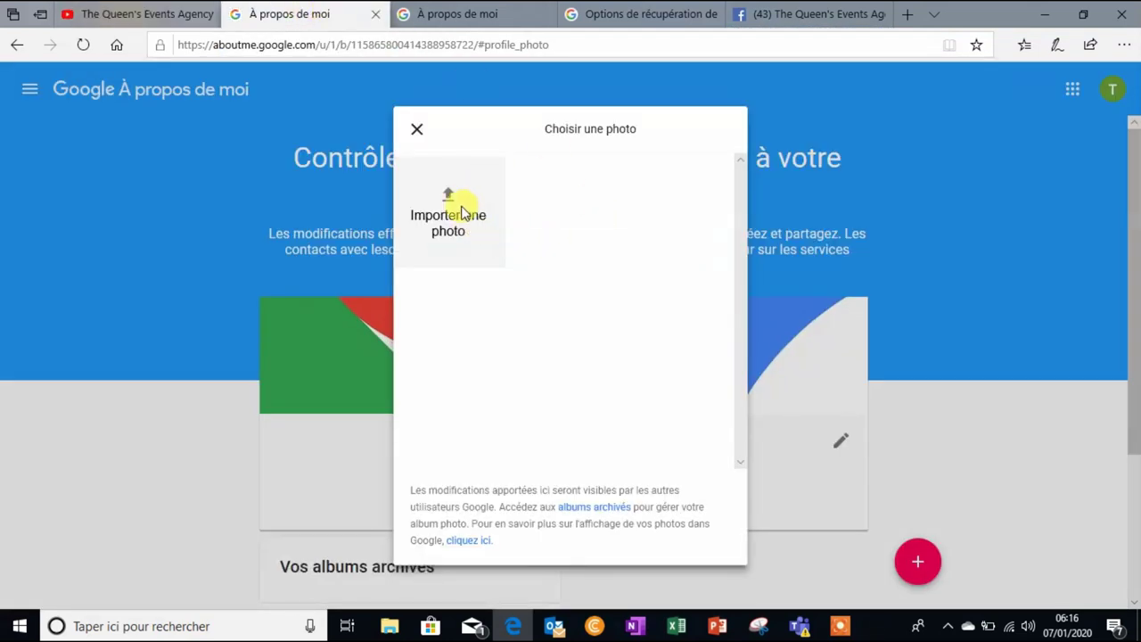
pyautogui.click(445, 193)
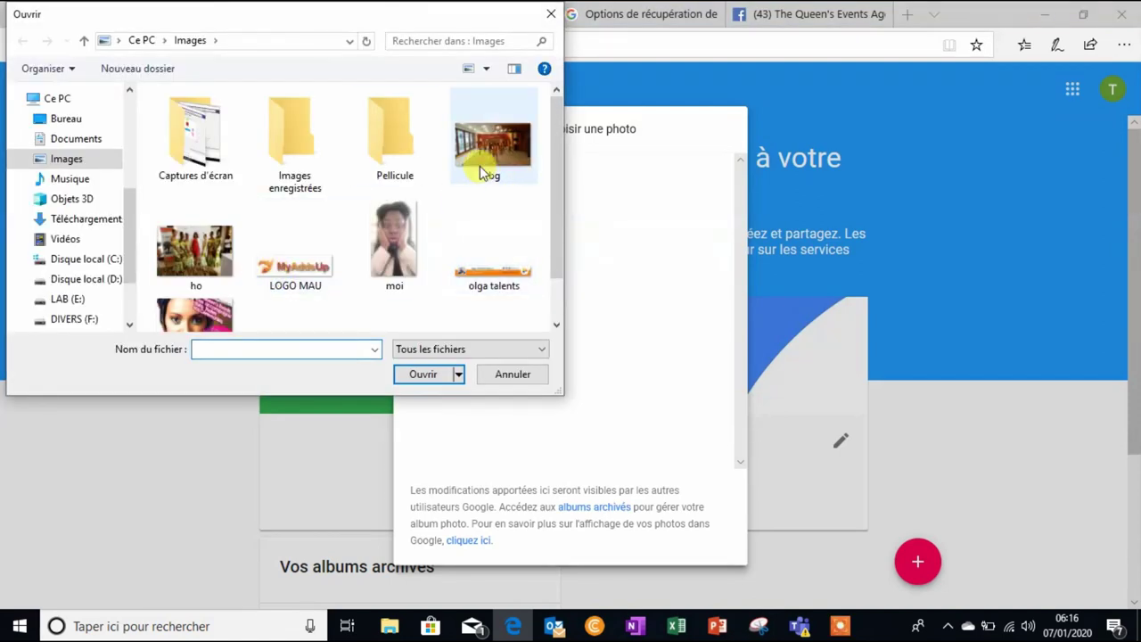
pyautogui.click(225, 299)
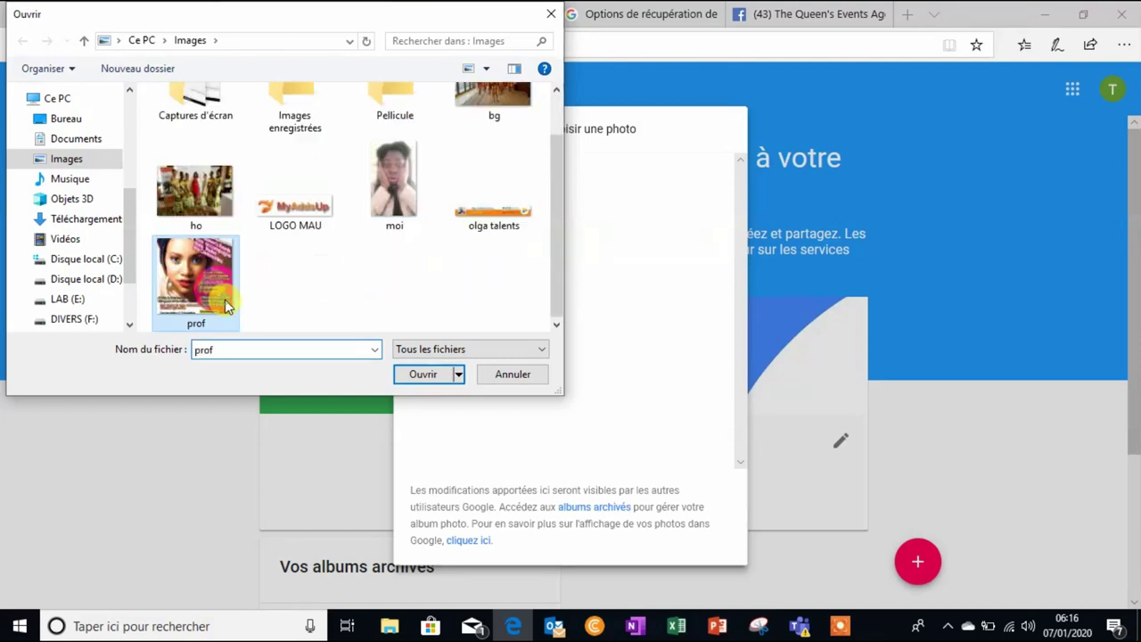
pyautogui.click(419, 374)
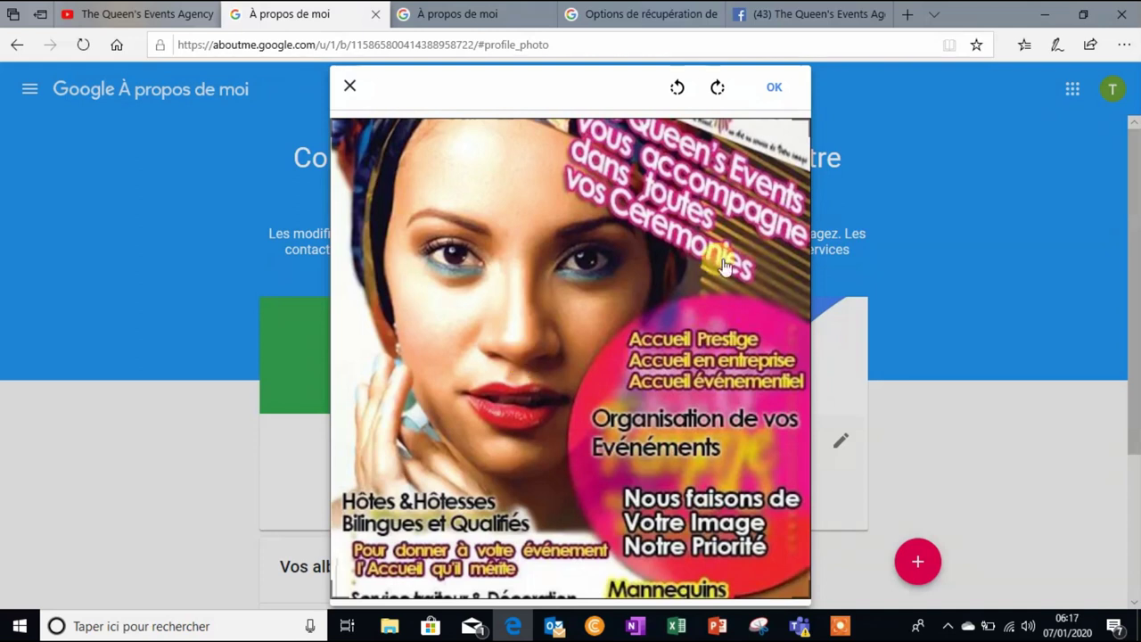
pyautogui.press('Escape')
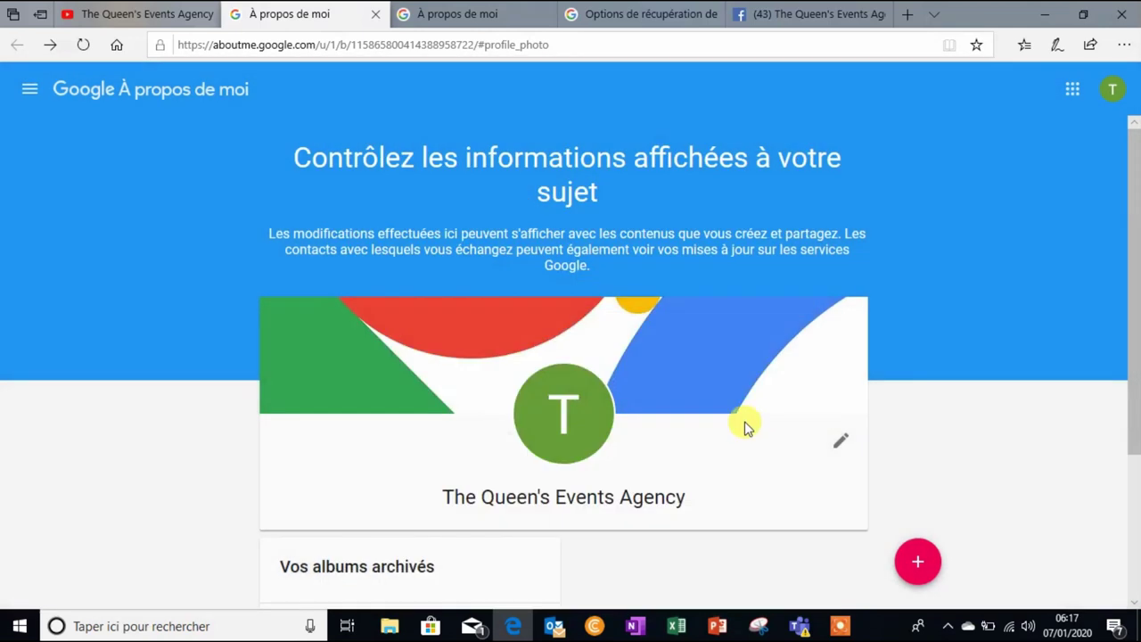
# Step: Import "prof" from the Images folder as the agency's Google profile photo, accept the default crop and dismiss the update notice
pyautogui.click(571, 415)
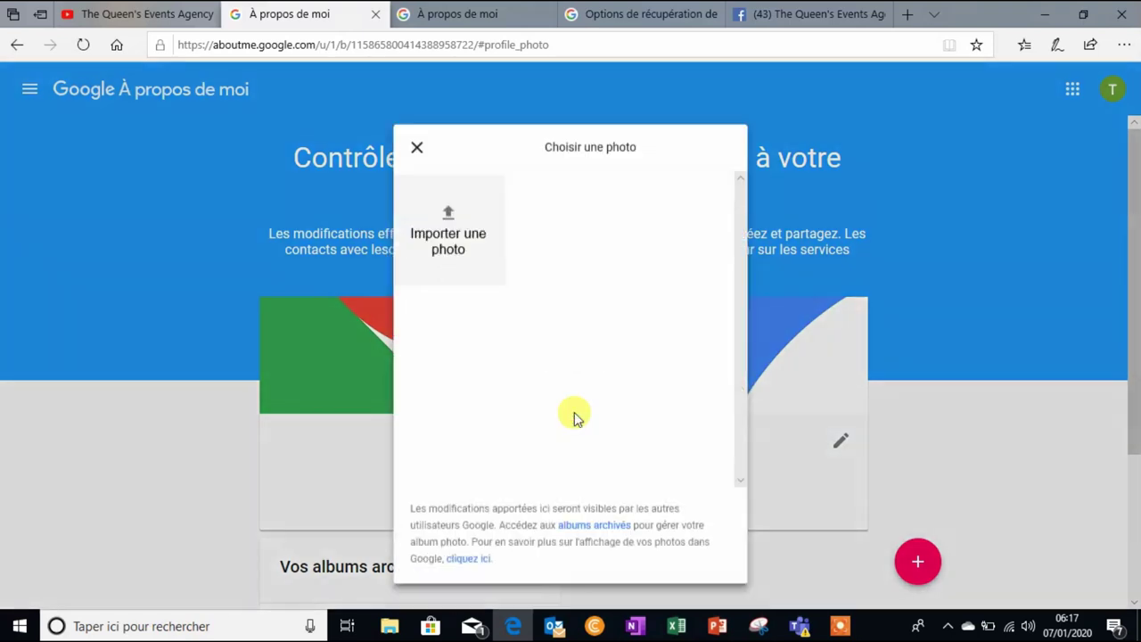
pyautogui.click(428, 185)
pyautogui.click(214, 303)
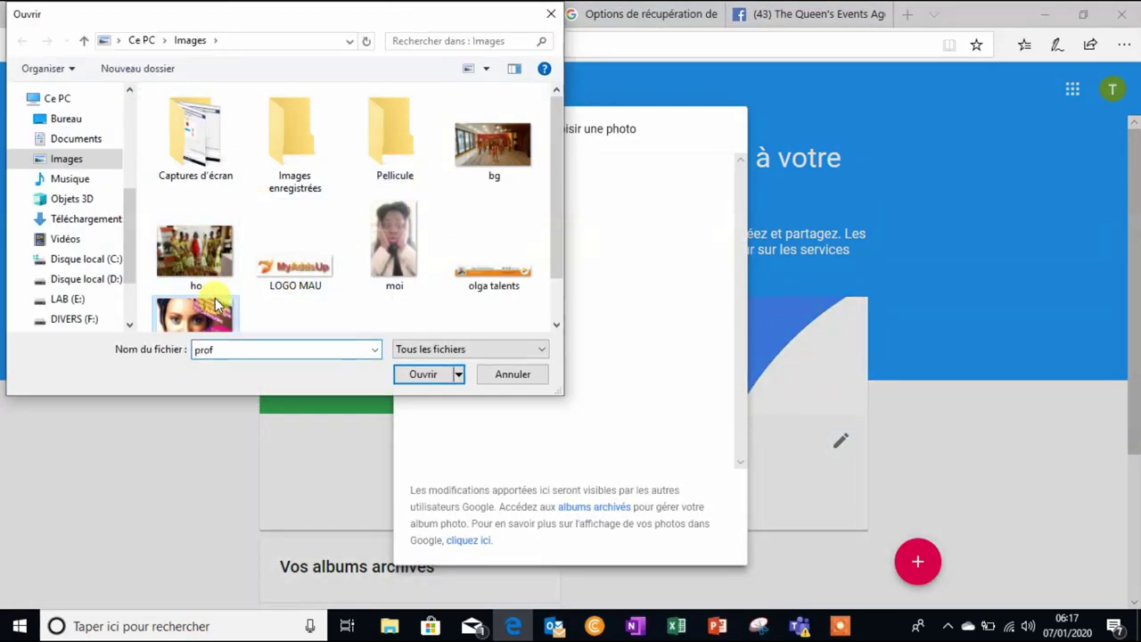
pyautogui.click(423, 374)
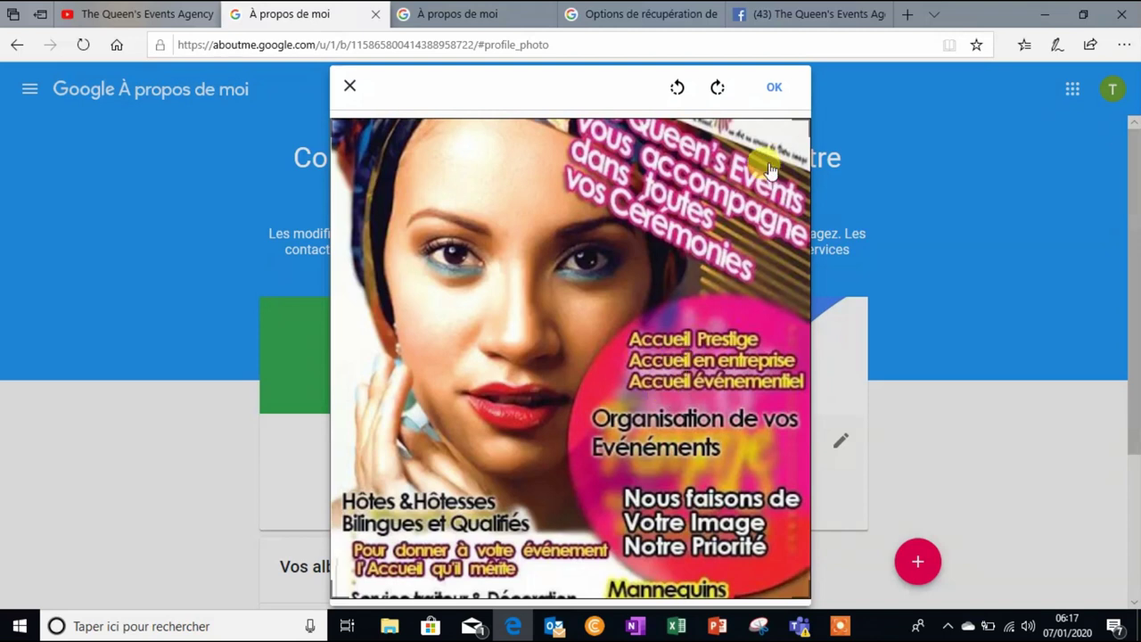
pyautogui.click(775, 88)
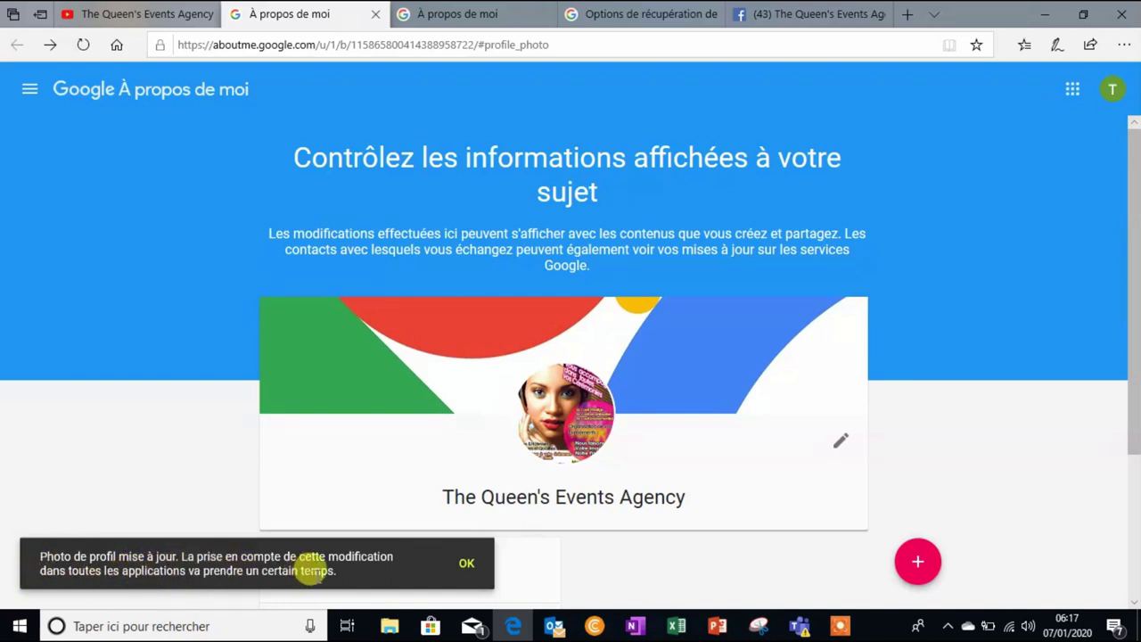
pyautogui.click(470, 561)
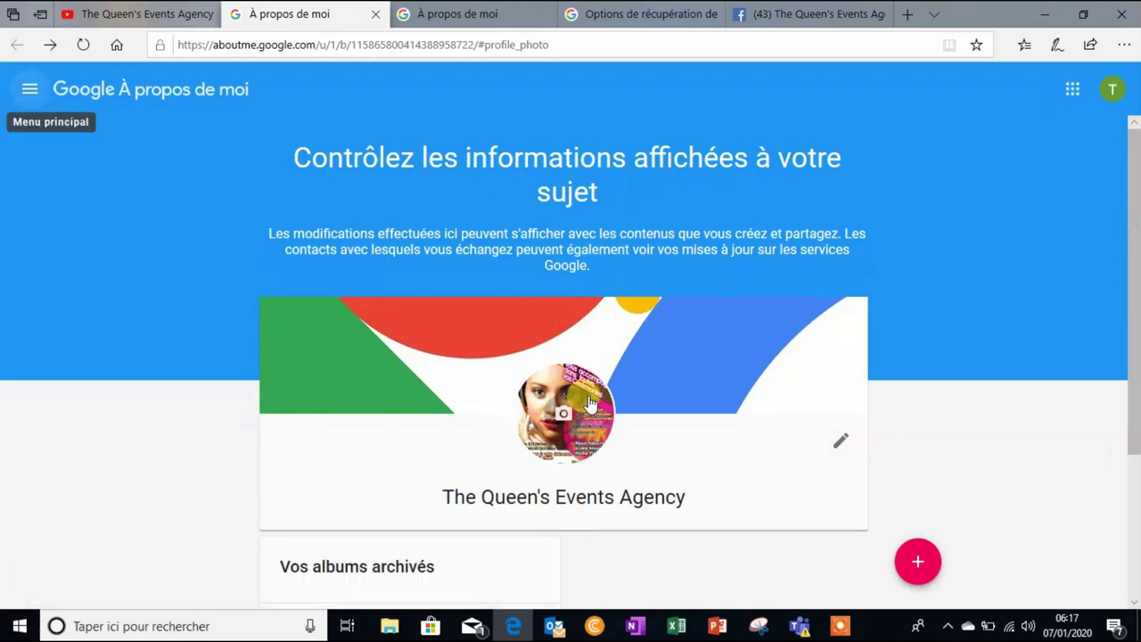
pyautogui.click(575, 465)
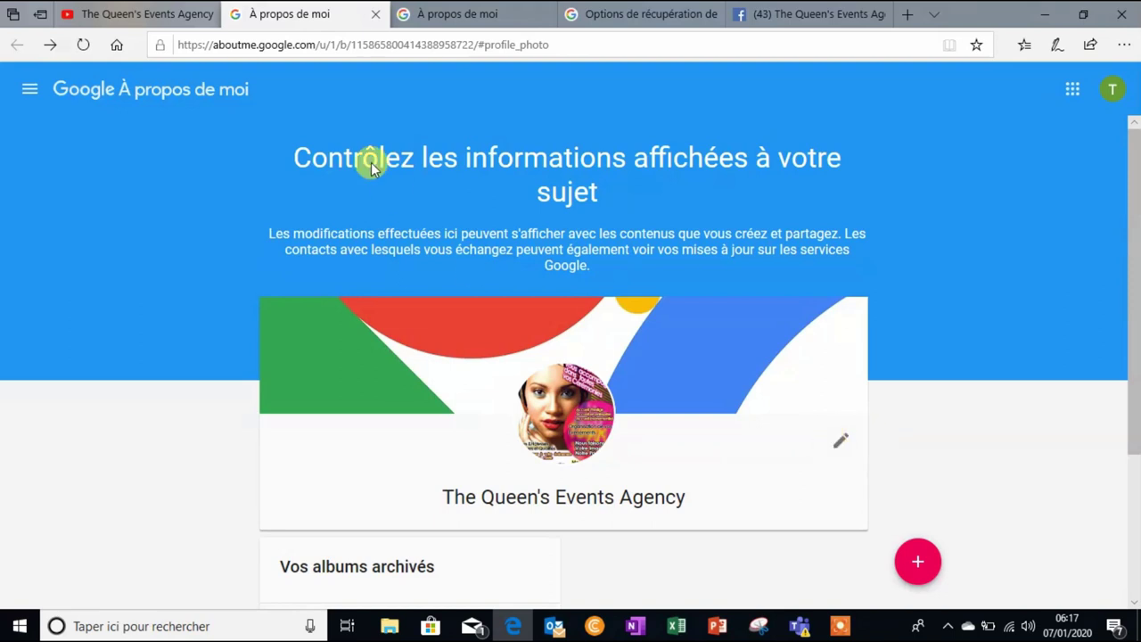
# Step: Switch back to the YouTube channel page, try to upload "bg" from the Images folder as channel art, and close the upload dialog
pyautogui.click(165, 7)
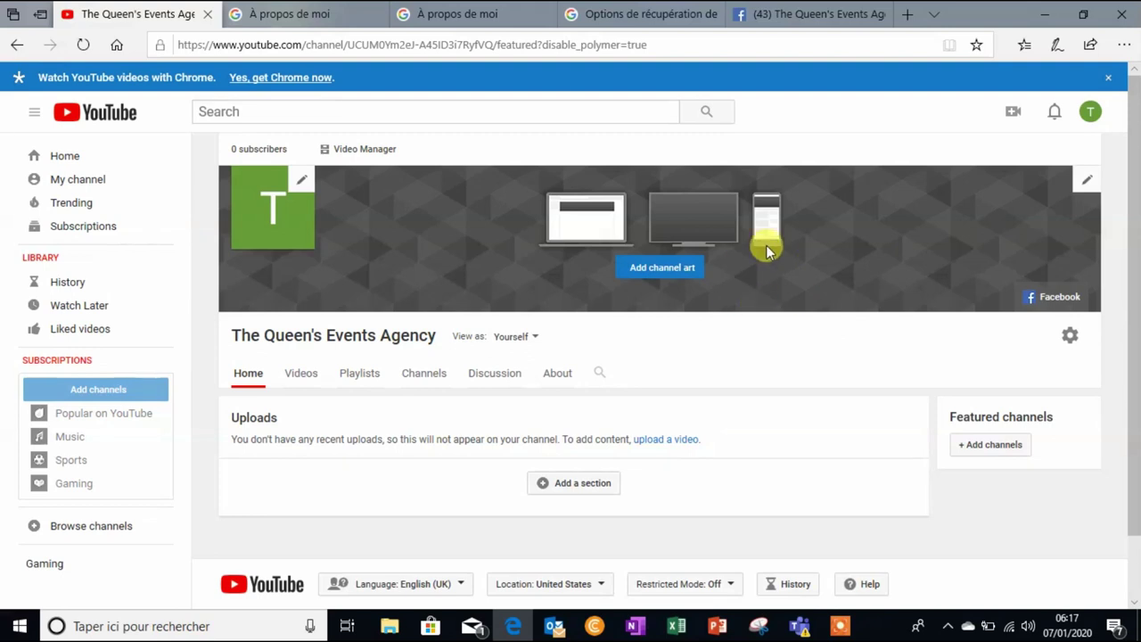
pyautogui.scroll(-1, 883, 246)
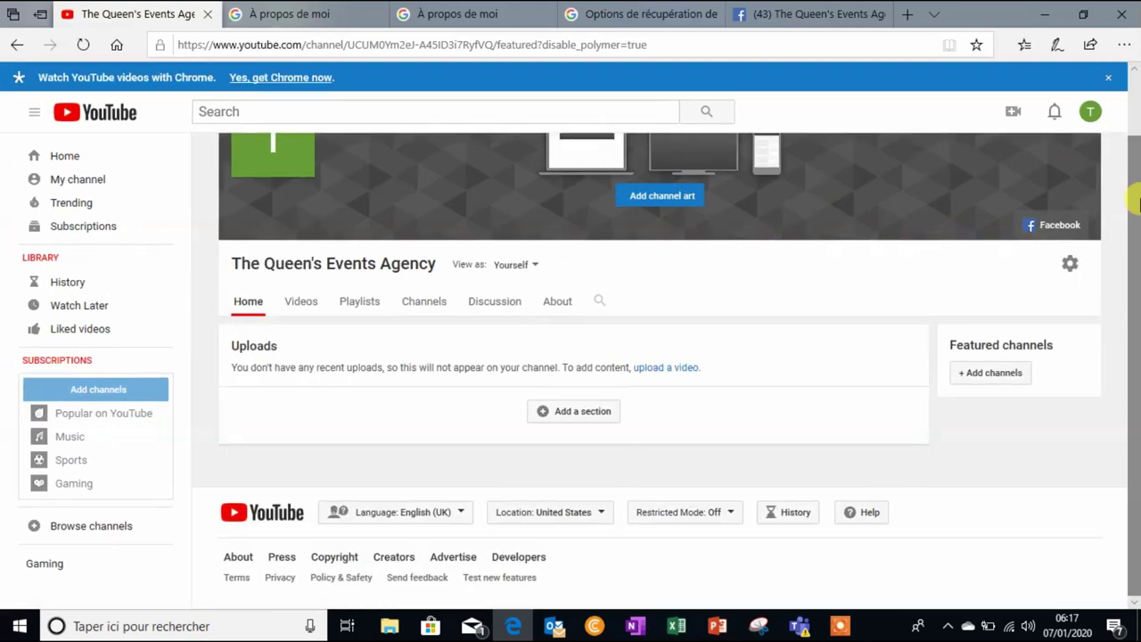
pyautogui.scroll(1, 1134, 198)
pyautogui.scroll(1, 1134, 198)
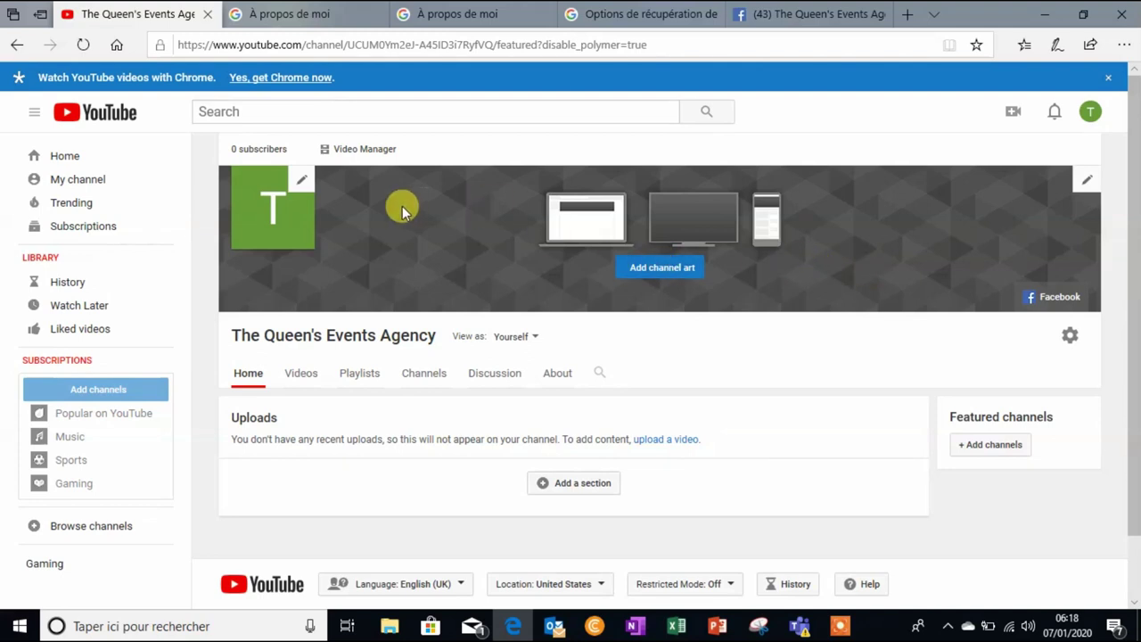
pyautogui.click(665, 272)
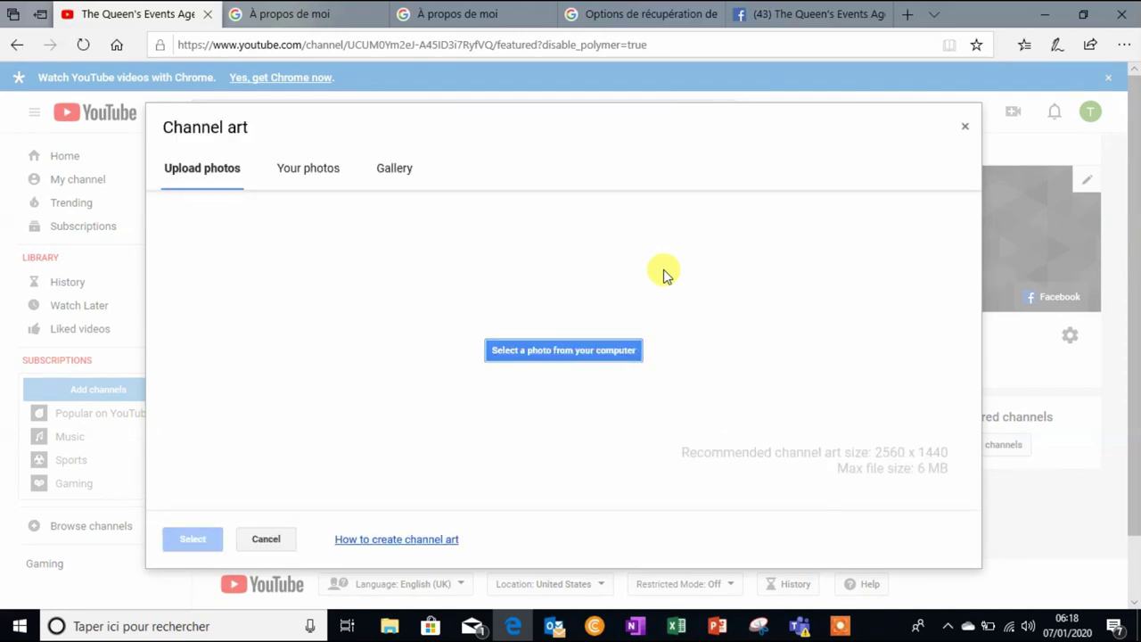
pyautogui.click(520, 359)
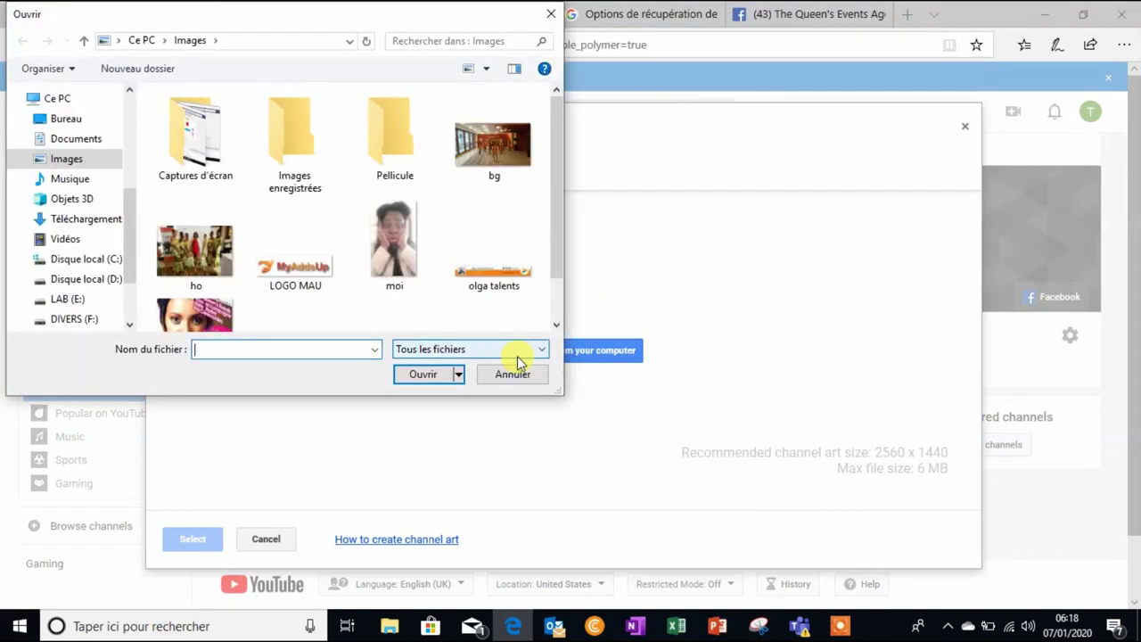
pyautogui.click(492, 163)
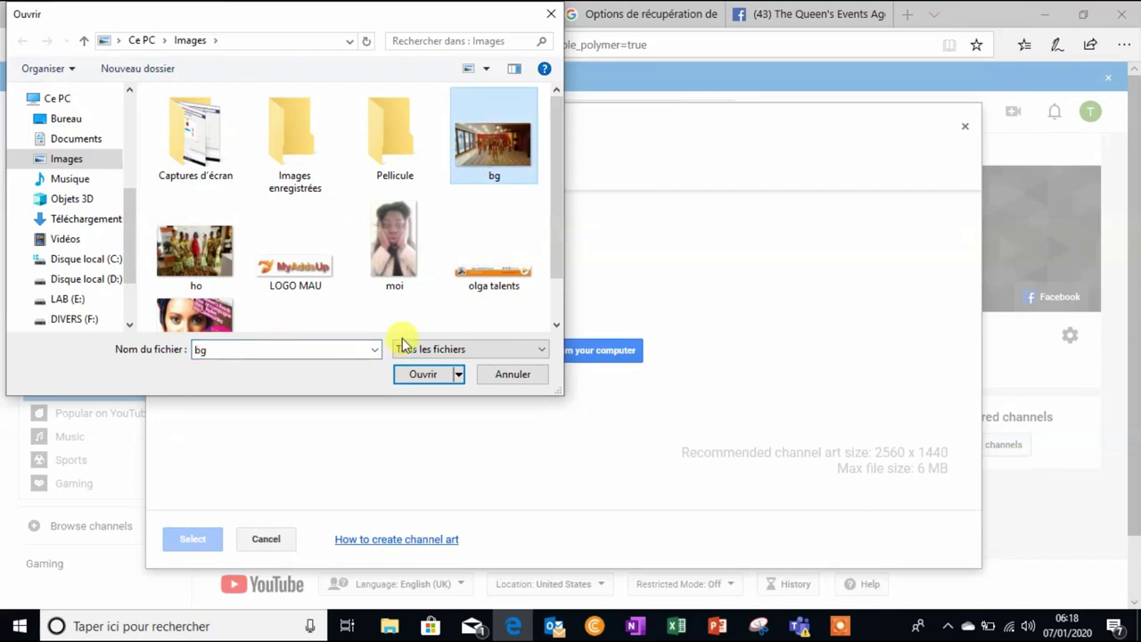
pyautogui.click(425, 375)
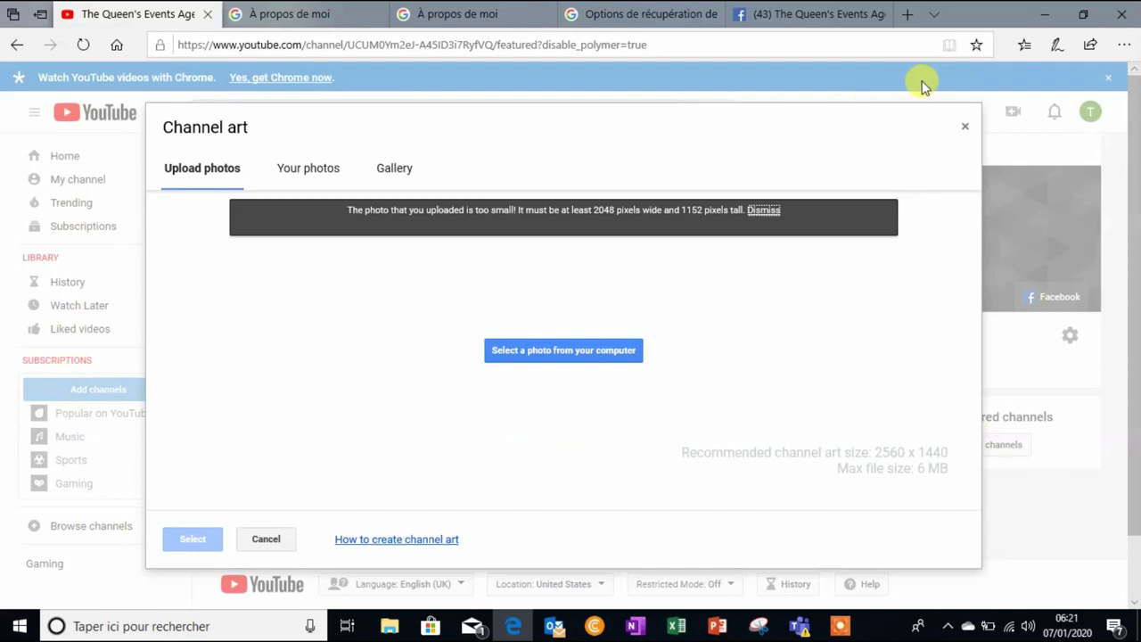
pyautogui.click(966, 127)
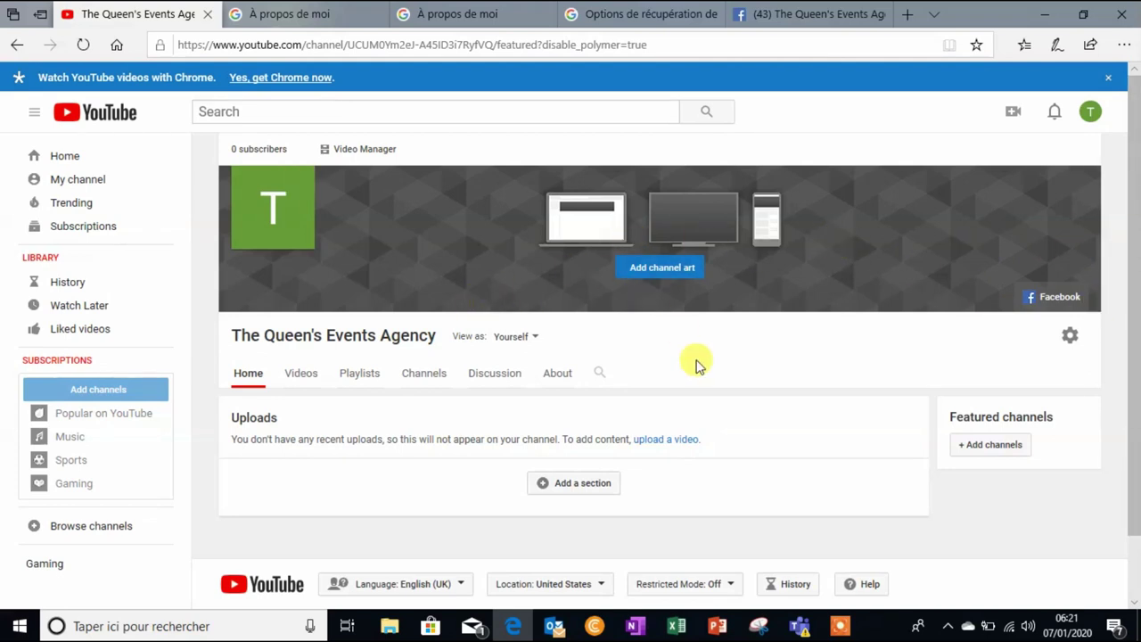
# Step: Dismiss the banner on the channel page that promotes watching YouTube videos with Chrome
pyautogui.scroll(-2, 964, 300)
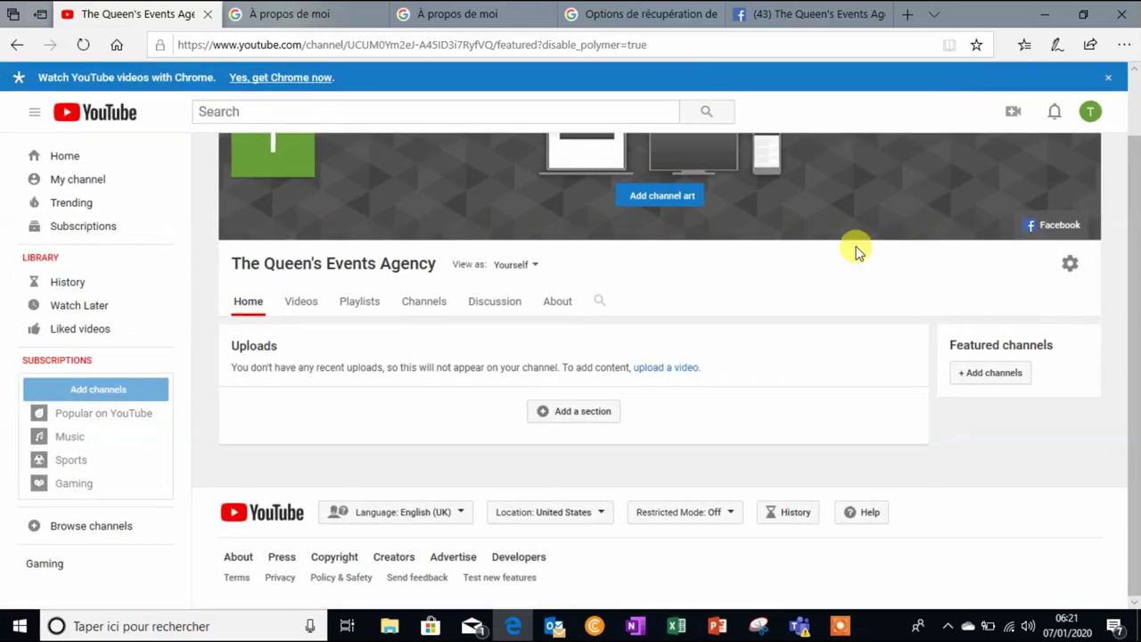
pyautogui.moveTo(790, 290); pyautogui.dragTo(874, 295)
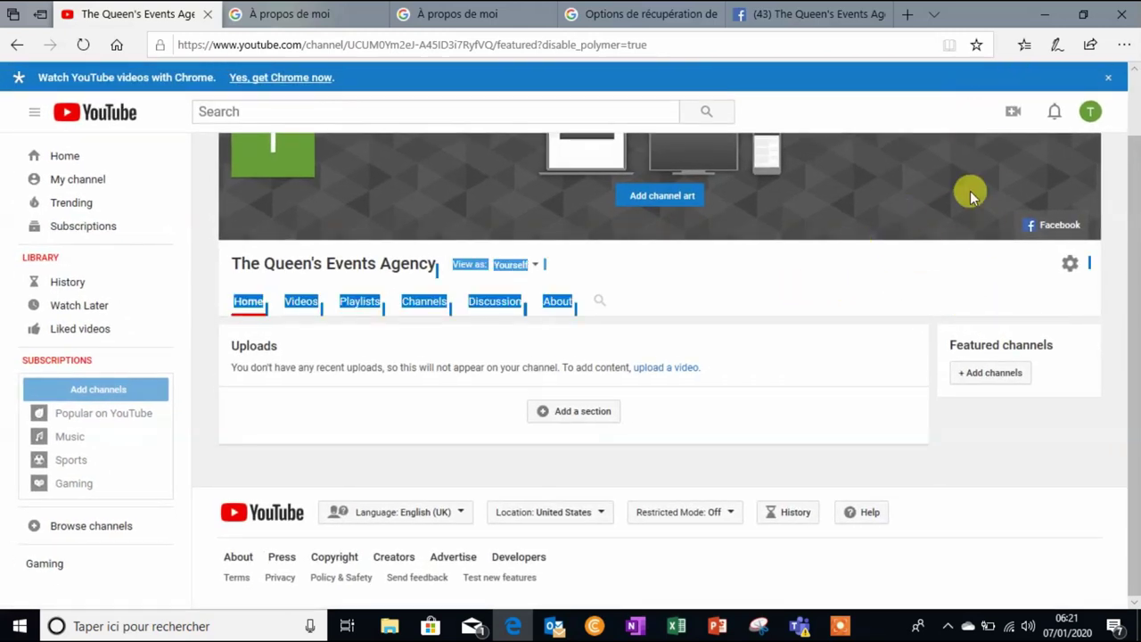
pyautogui.click(890, 286)
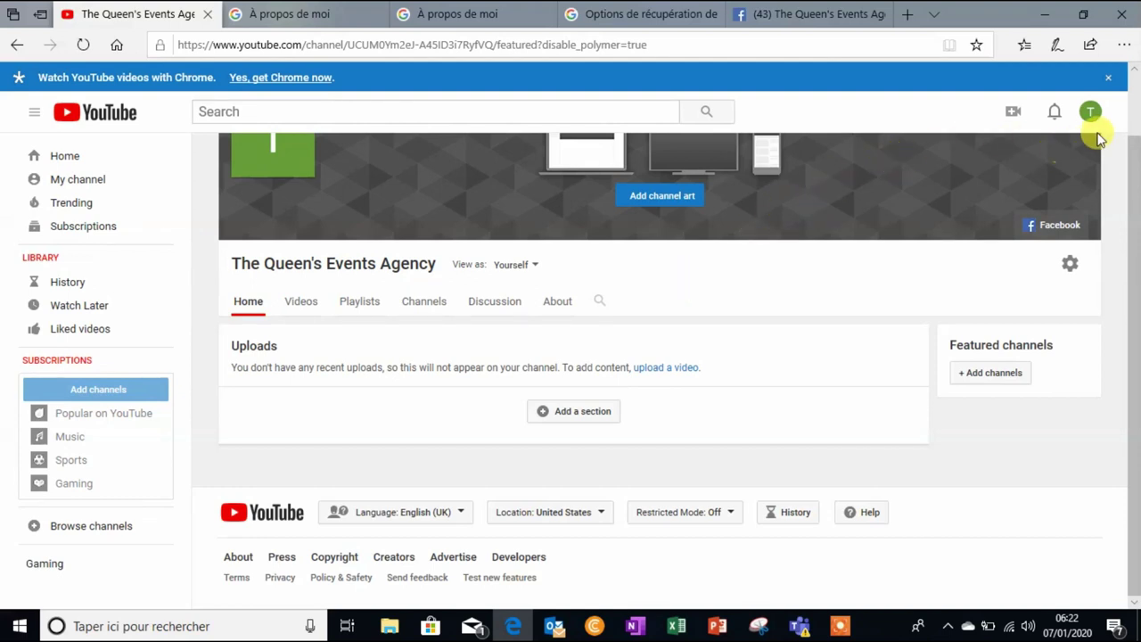
pyautogui.click(1106, 78)
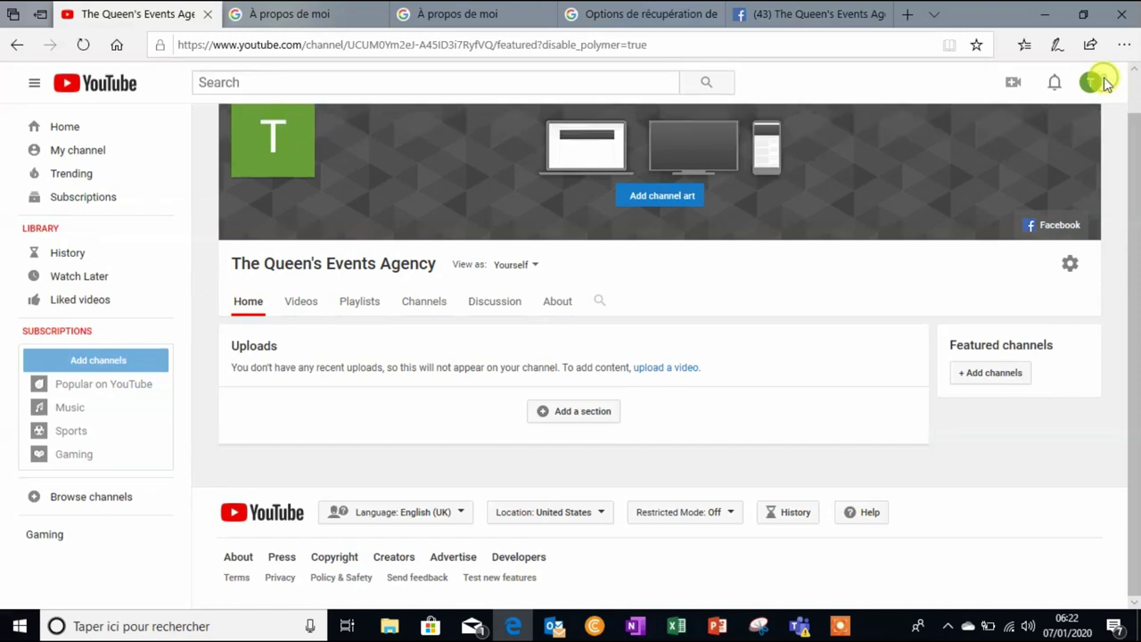
pyautogui.scroll(1, 1137, 78)
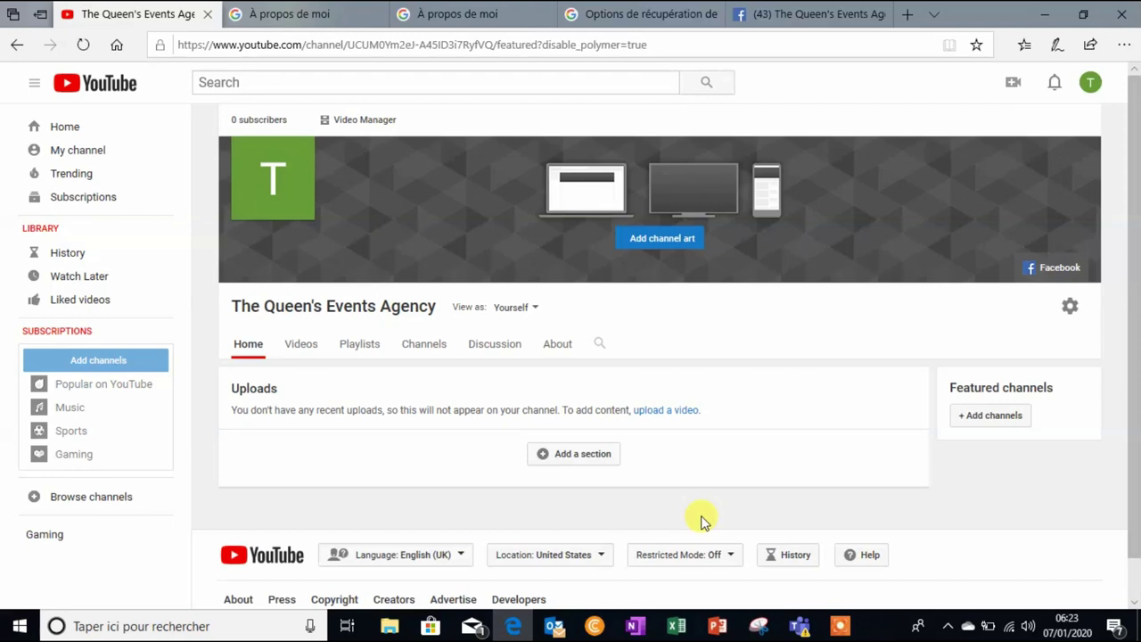
pyautogui.hotkey('ctrl', 'Tab')
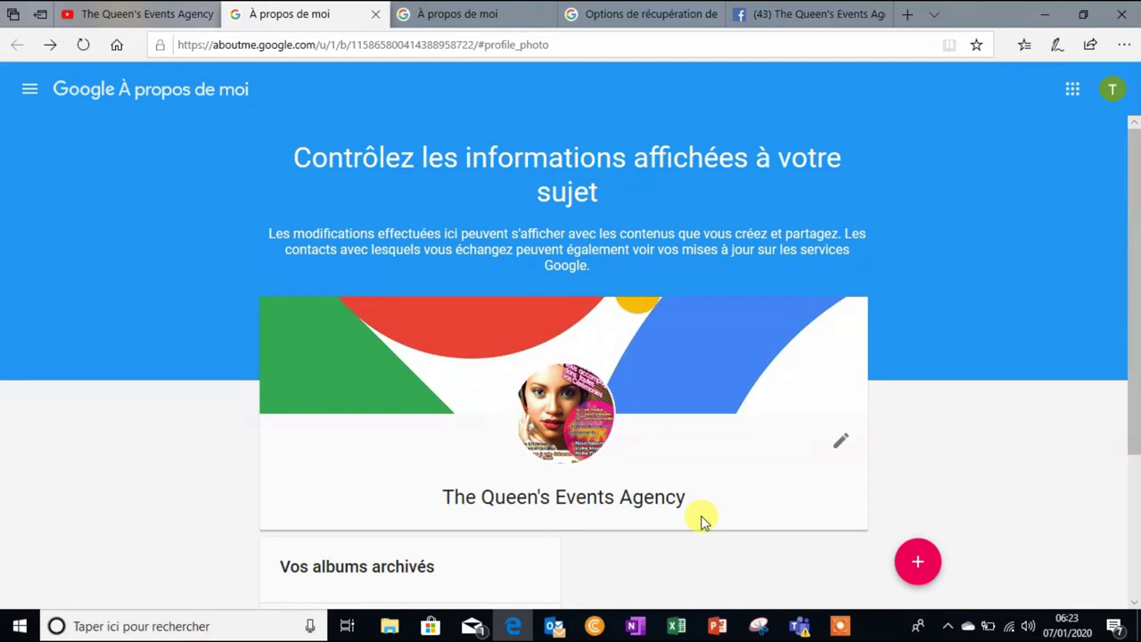
pyautogui.click(178, 11)
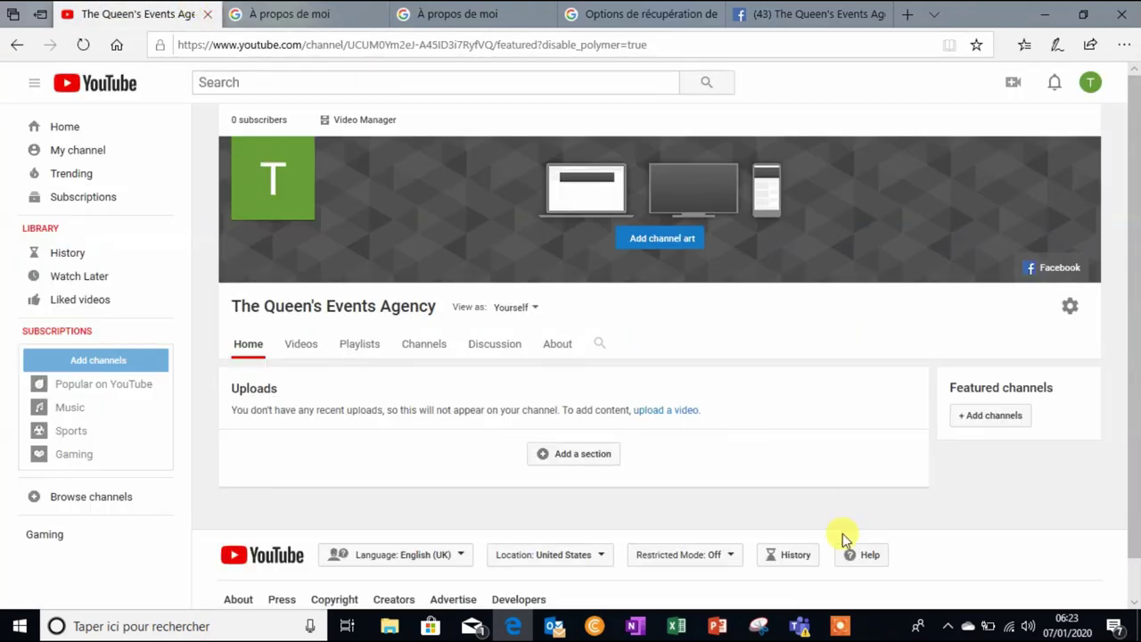
pyautogui.click(841, 628)
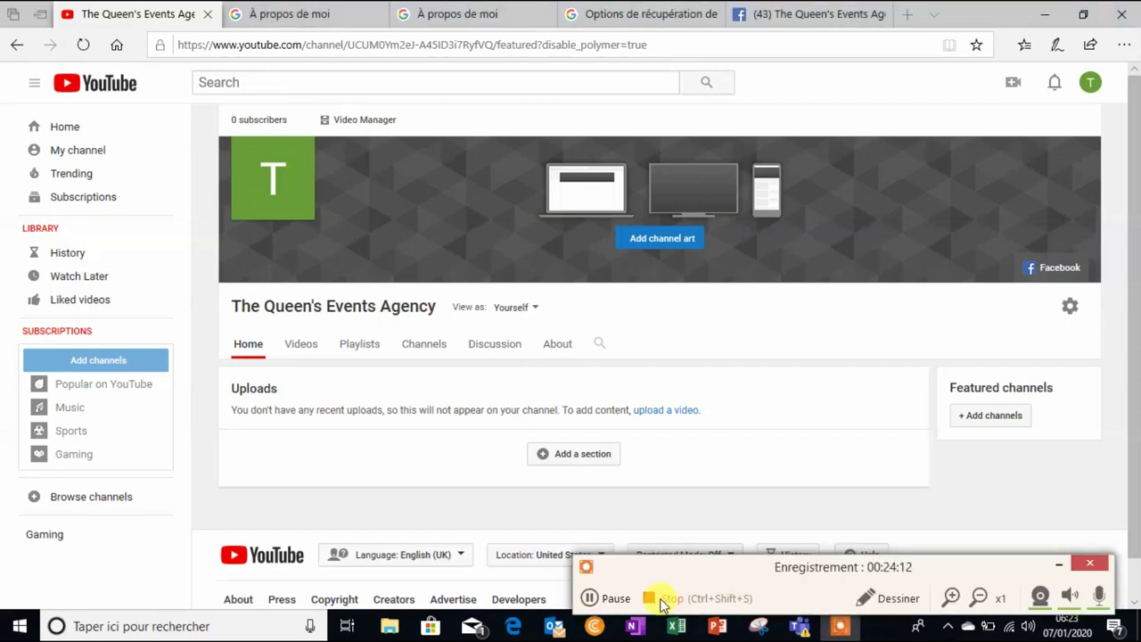